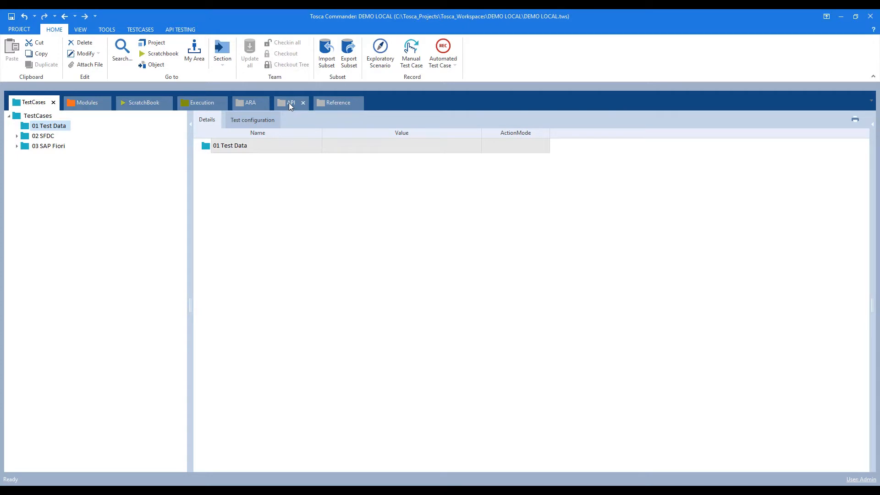
Launch API Scan on the API folder from the API TESTING ribbon.
click(29, 116)
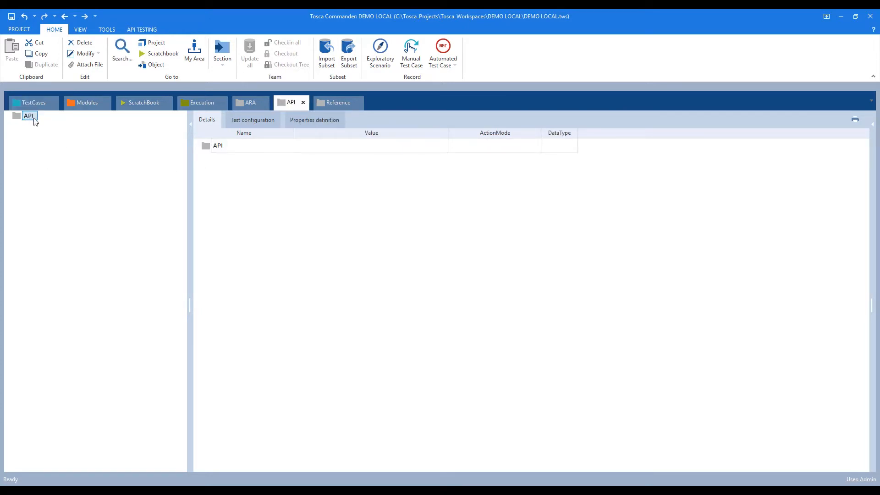
click(146, 29)
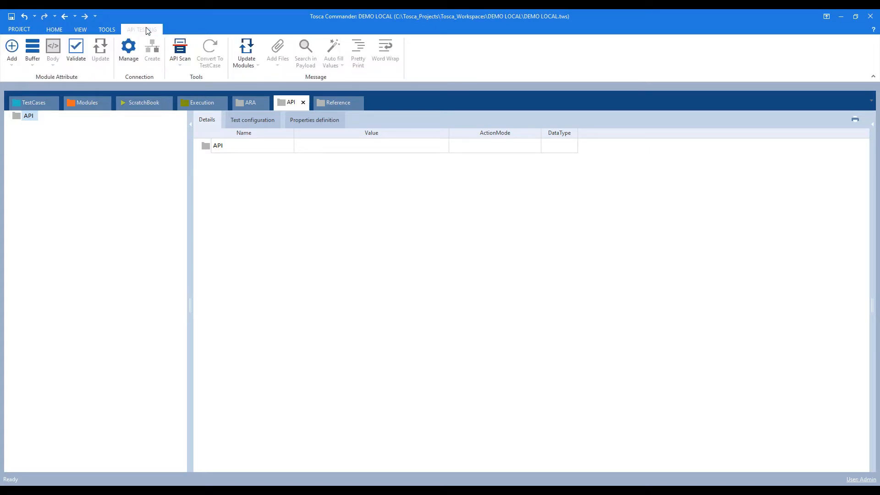
click(180, 48)
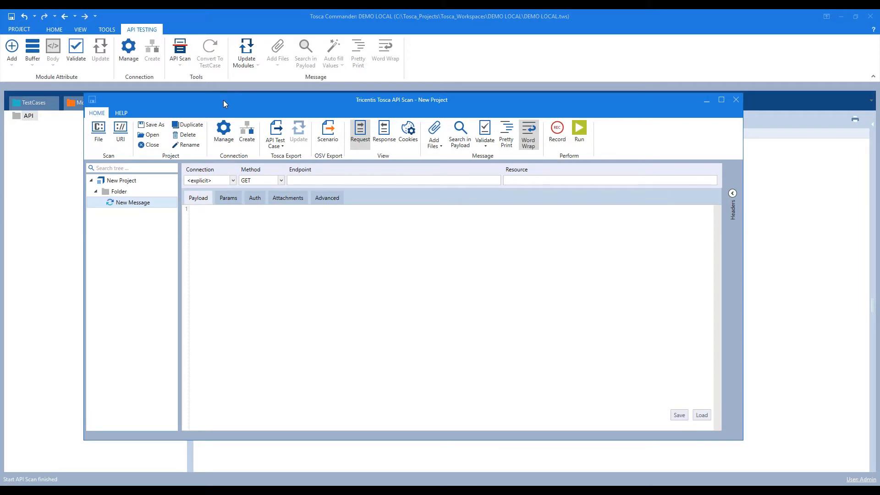
Paste the namefake random-person URL from the notes into the GET message's endpoint.
drag(224, 100, 235, 83)
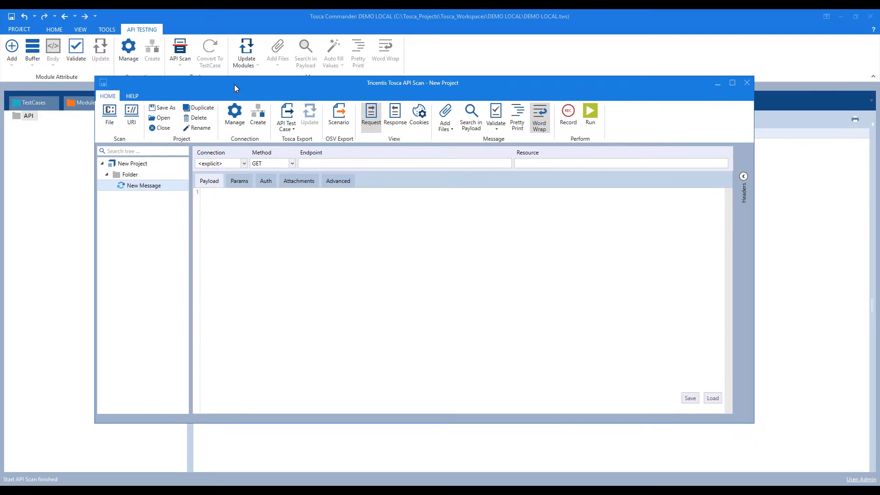
key(alt+Tab)
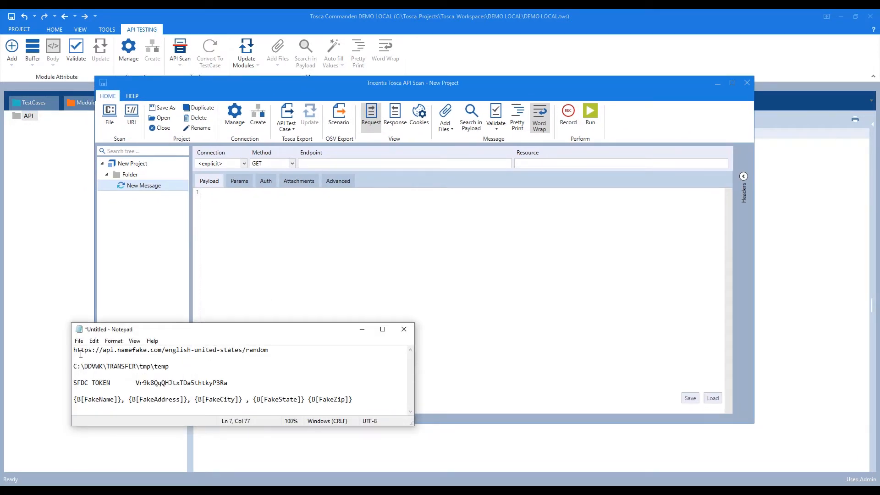
drag(74, 351, 280, 350)
key(ctrl+c)
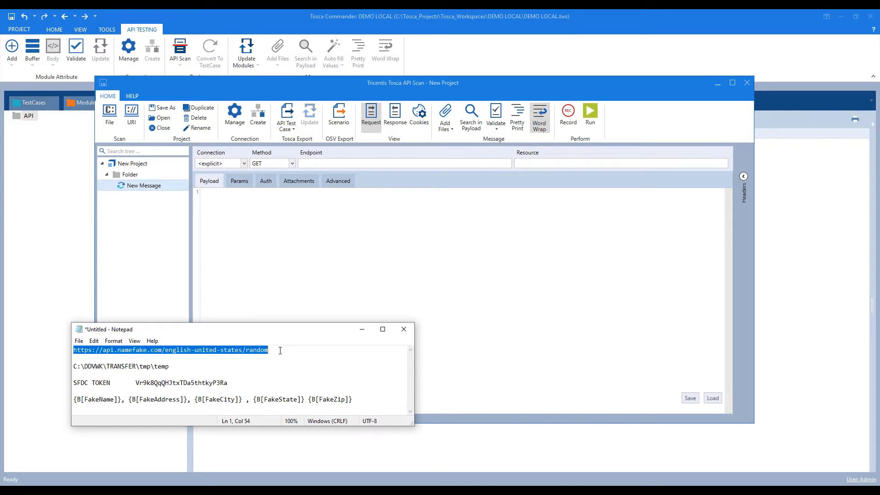
click(362, 330)
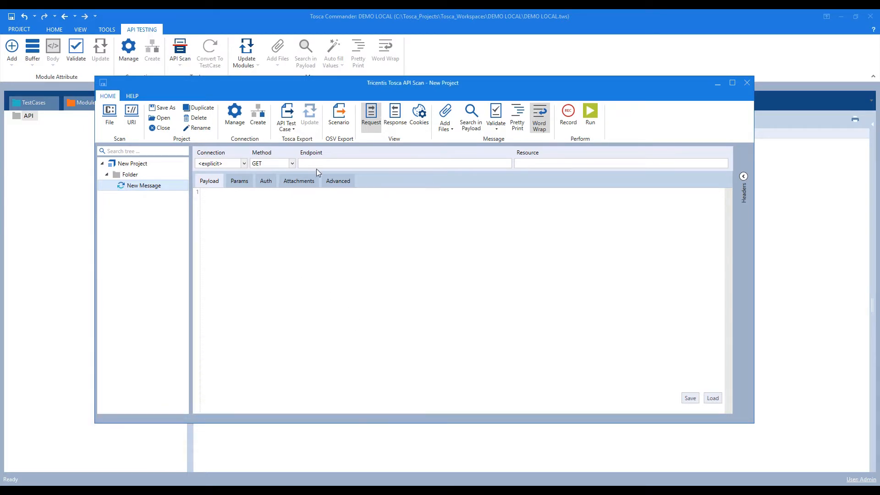
key(ctrl+v)
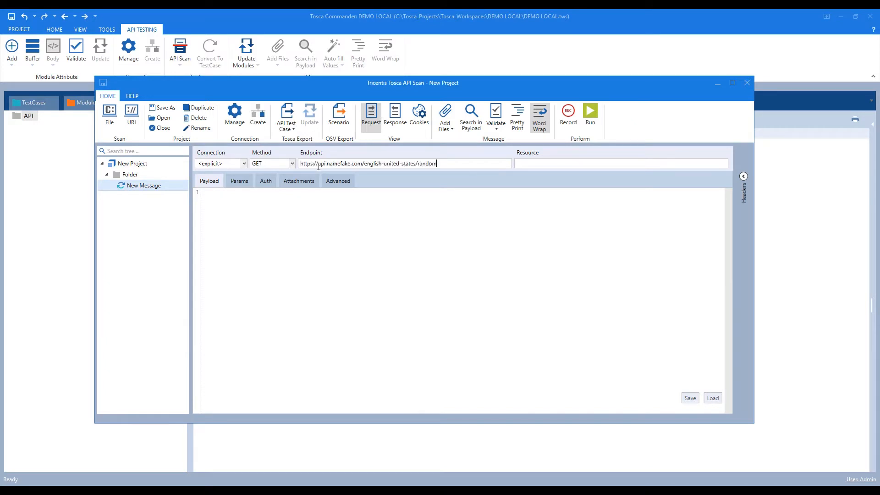
Rename the message to FakeNameGen and run the GET request.
click(153, 192)
text(FakeNameGen)
click(591, 120)
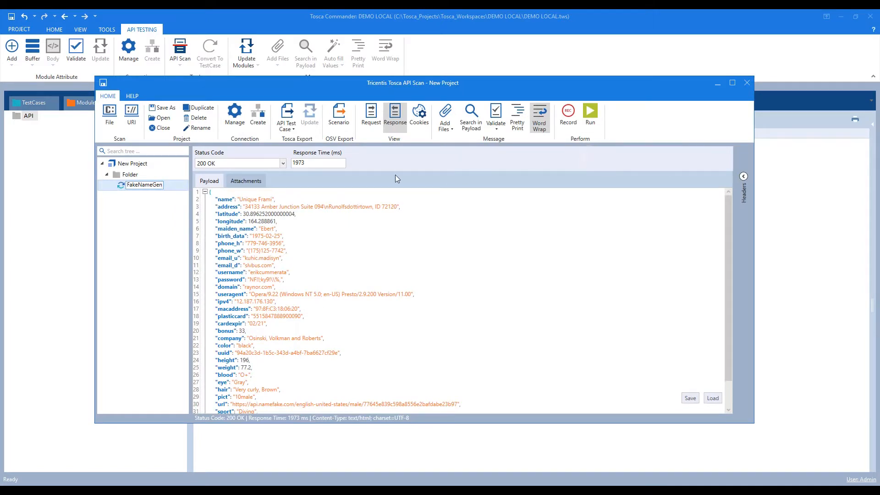
click(372, 121)
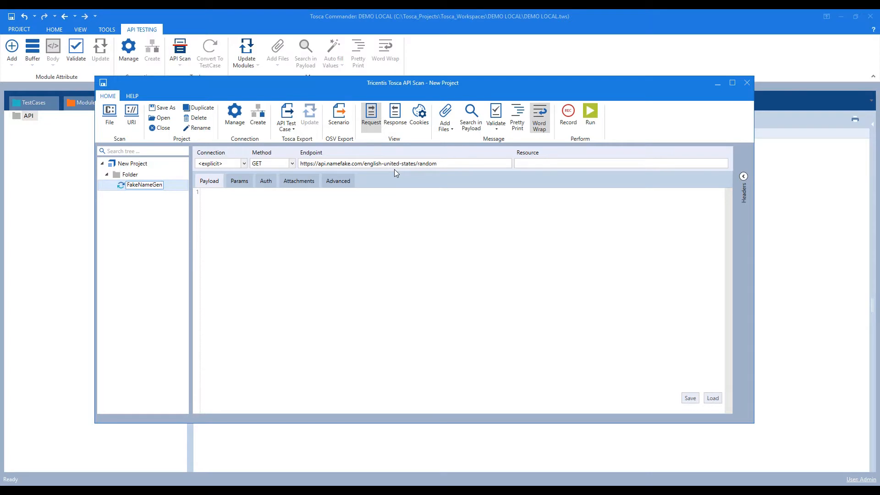
Review the FakeNameGen response and request, then commit the FakeNameGen name.
click(395, 117)
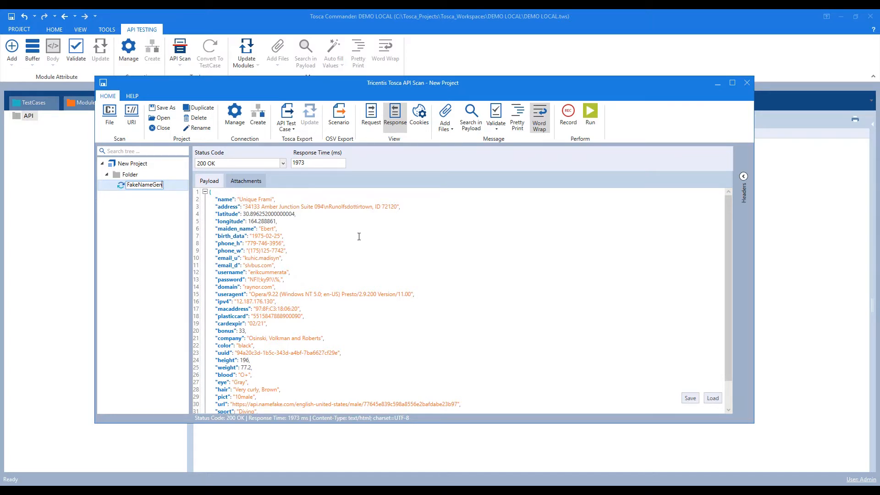
click(371, 114)
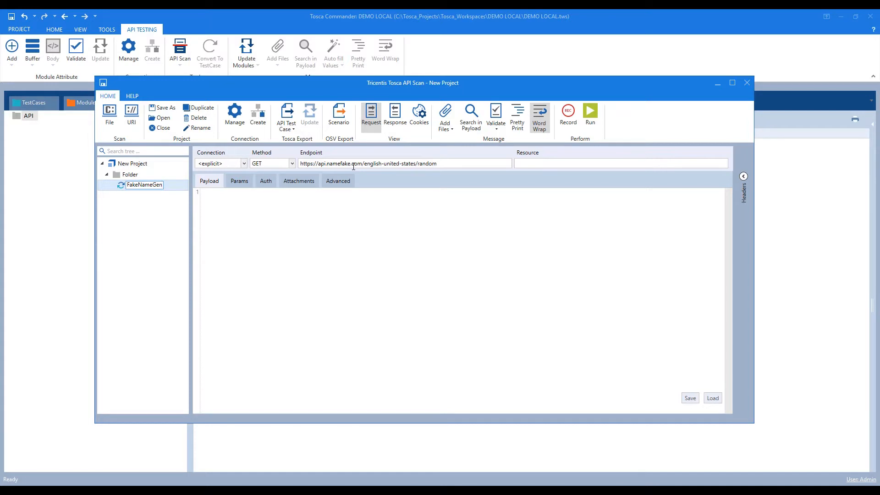
click(279, 235)
Export FakeNameGen as an API test case and close API Scan without saving.
click(287, 115)
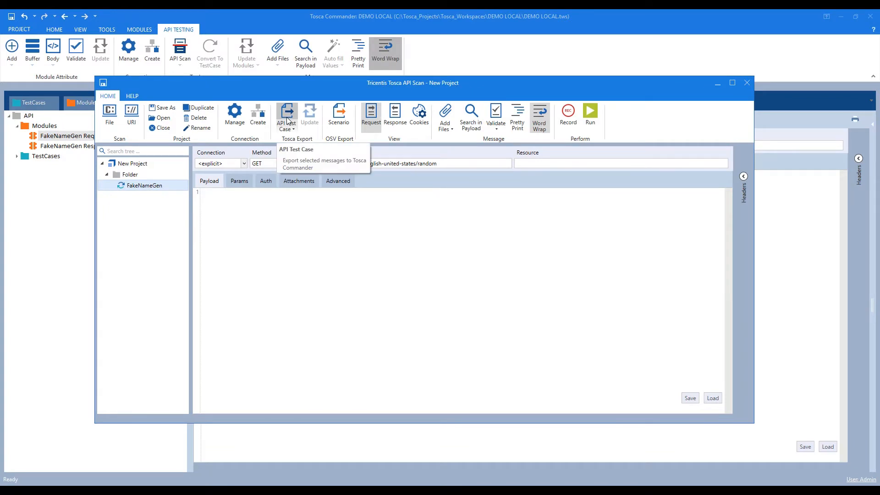
click(748, 85)
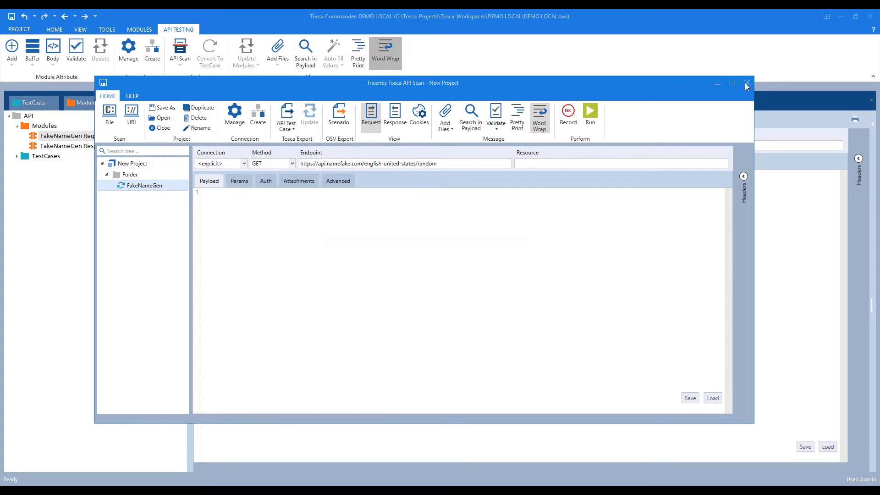
click(431, 291)
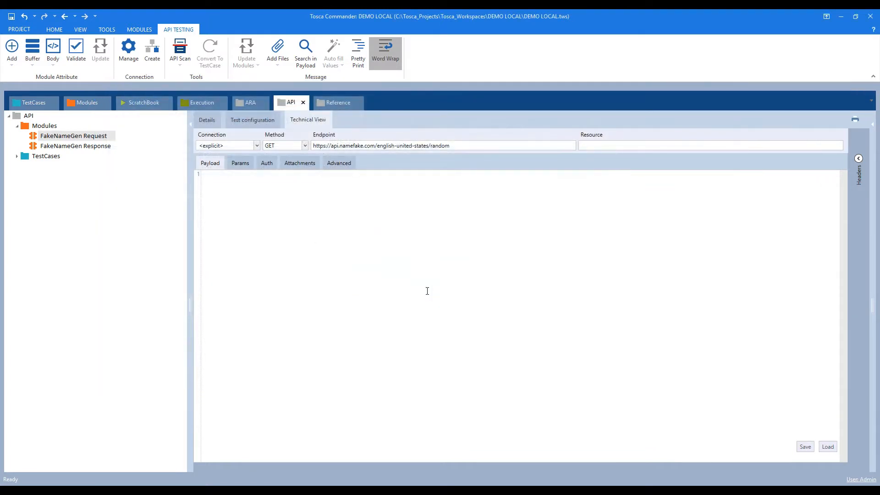
Add name and address attributes to FakeNameGen Response from its JSON payload.
click(51, 147)
click(78, 137)
click(88, 147)
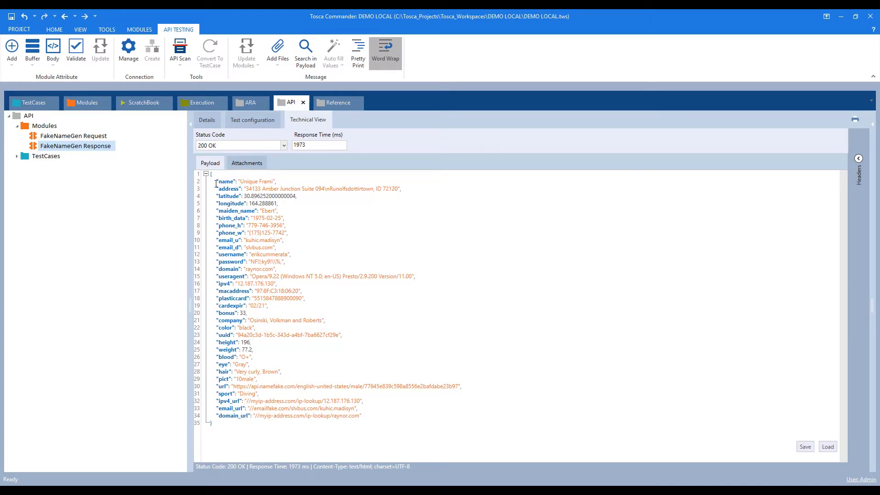
drag(217, 182, 412, 192)
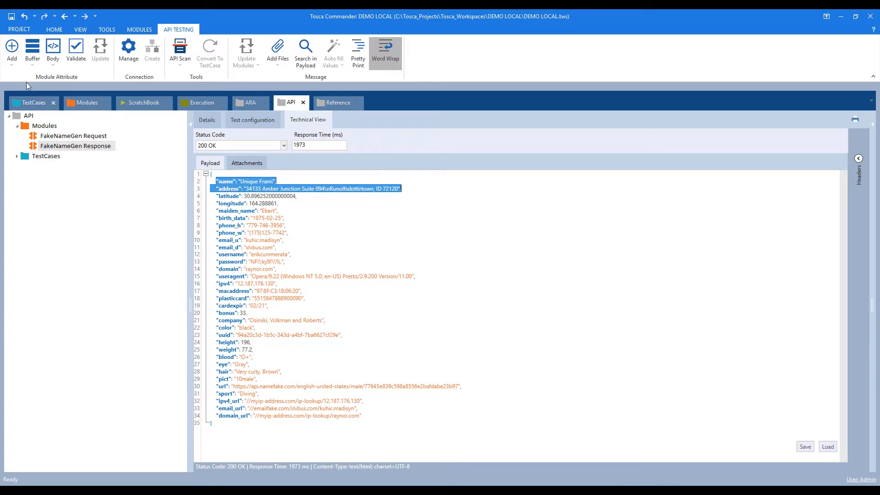
click(12, 50)
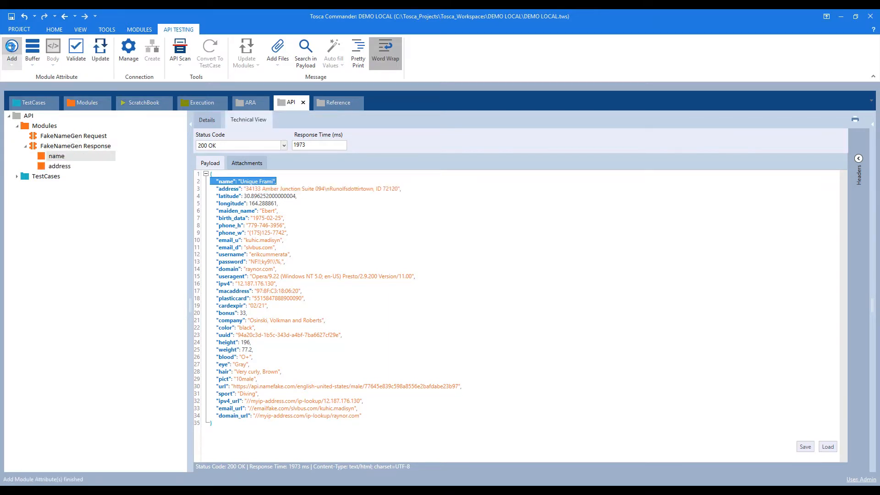
click(56, 156)
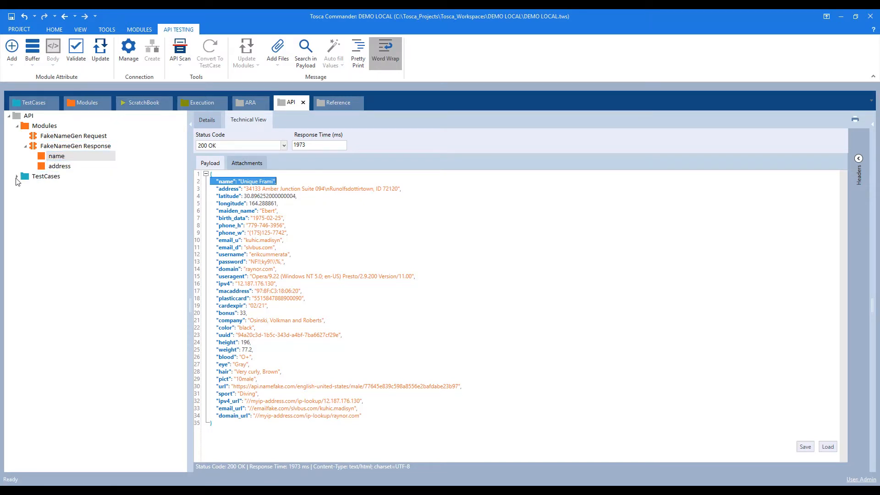
Expand TestCases and the exported folder to open the FakeNameGen Request test case.
click(17, 176)
click(24, 187)
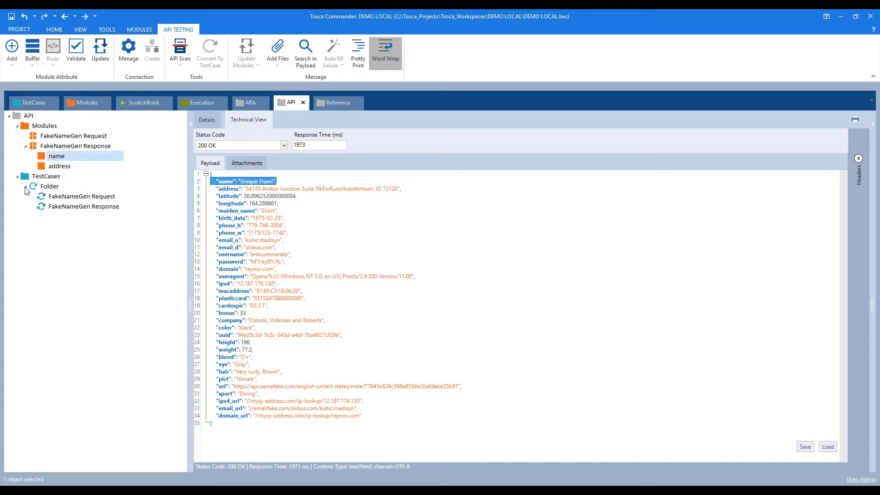
click(68, 197)
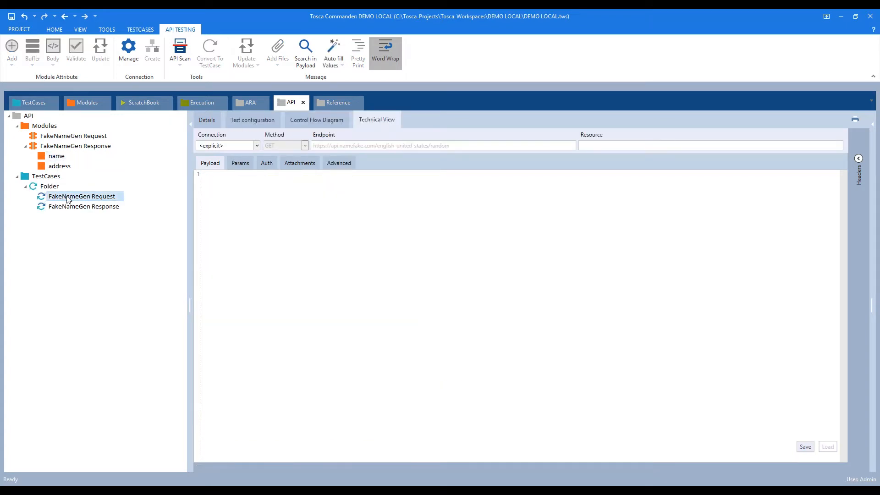
Show the FakeNameGen Response test case details with its name and address String steps.
click(72, 208)
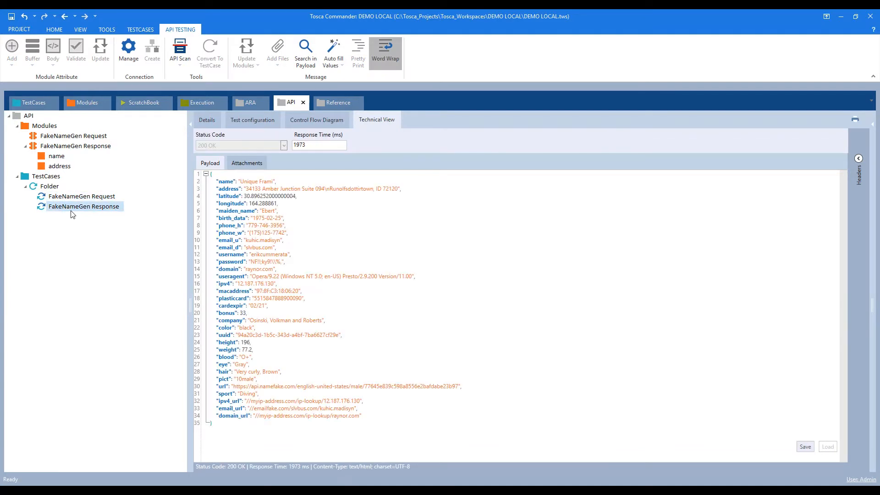
click(206, 121)
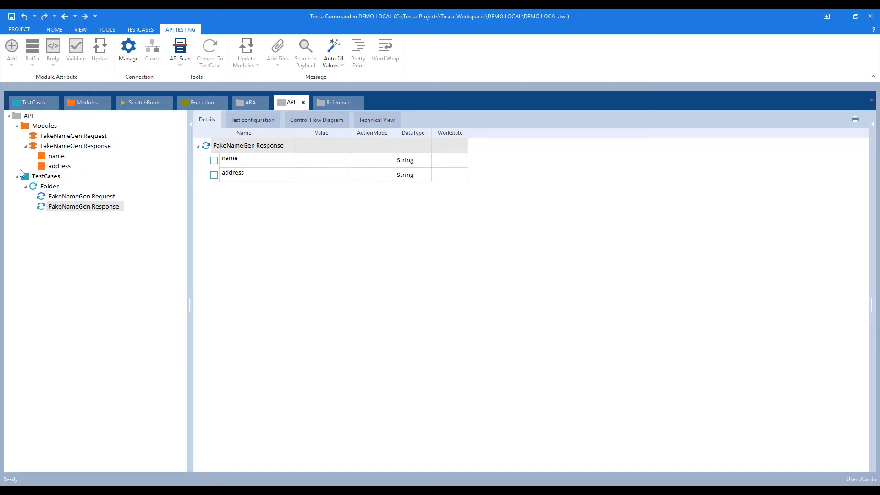
click(25, 147)
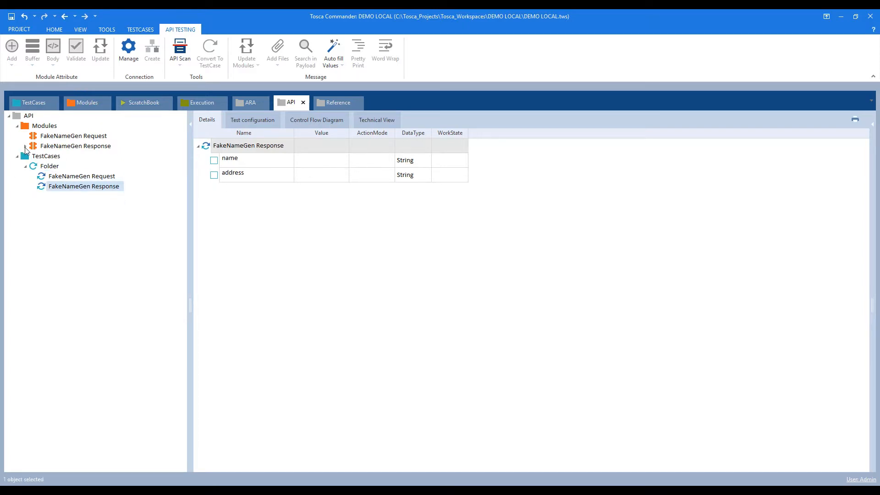
click(91, 107)
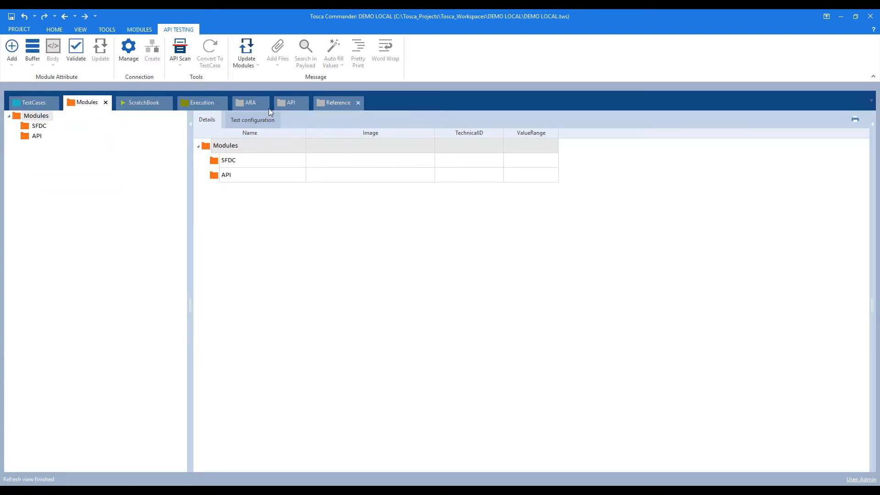
click(289, 104)
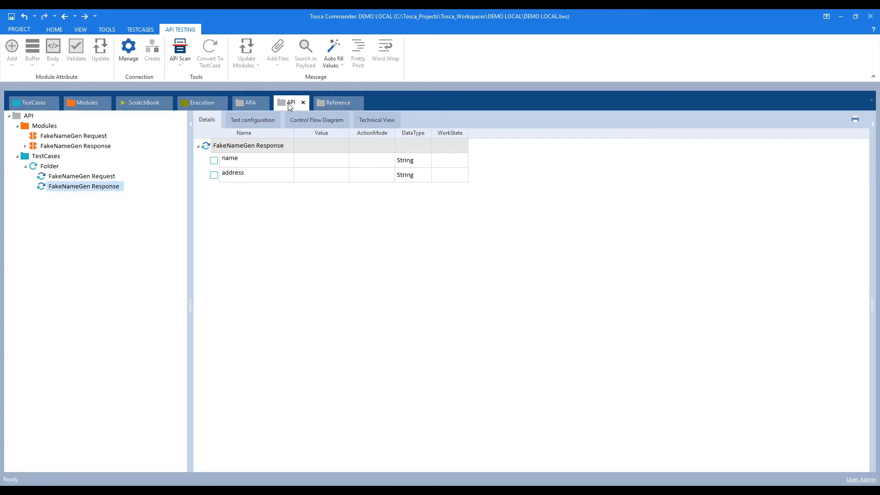
Move the FakeNameGen Request and Response modules into the Modules > API folder.
drag(289, 104, 459, 281)
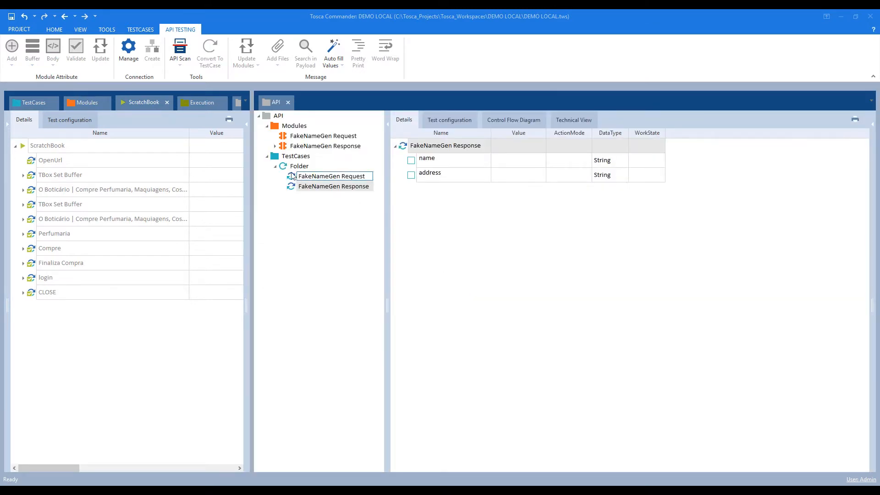
drag(251, 189, 391, 220)
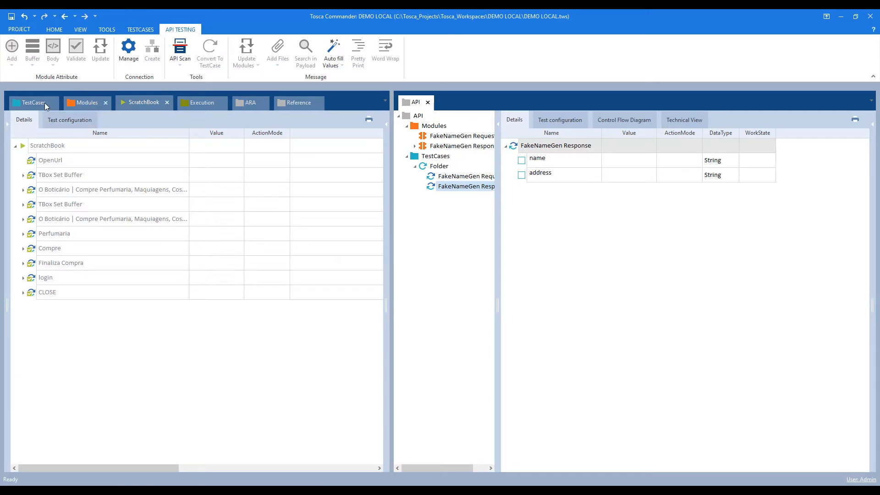
click(82, 105)
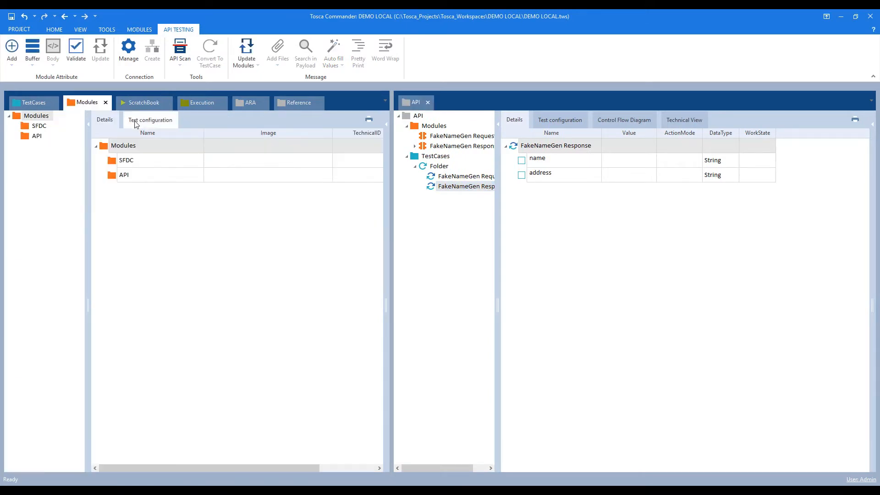
click(458, 136)
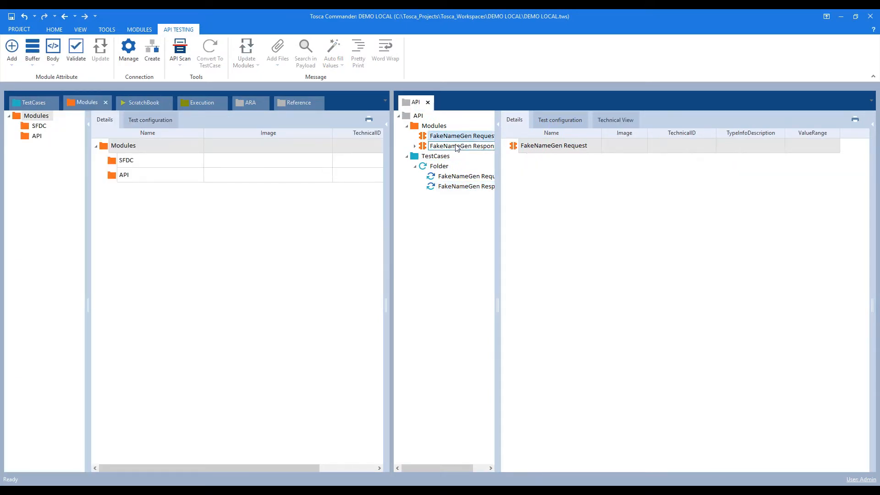
ctrl+click(454, 146)
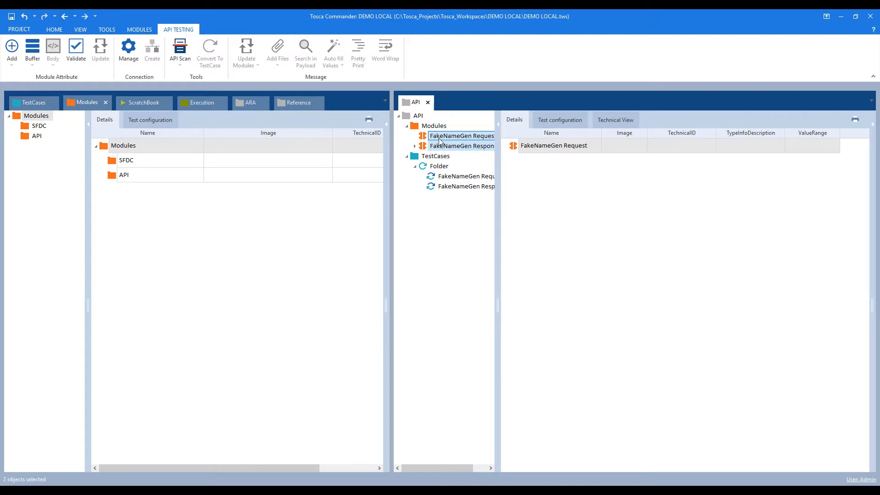
drag(443, 139, 31, 136)
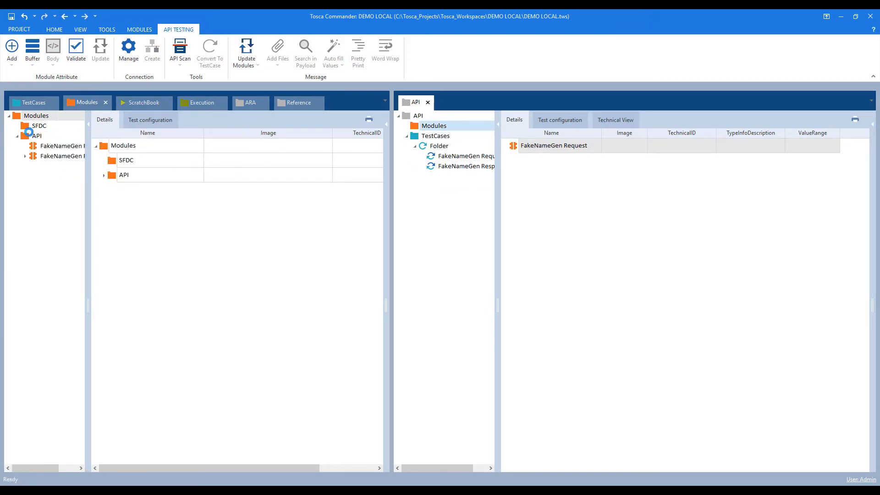
Rename the scanned test case folder to FakeNameGen and move it into 01 Test Data.
click(32, 106)
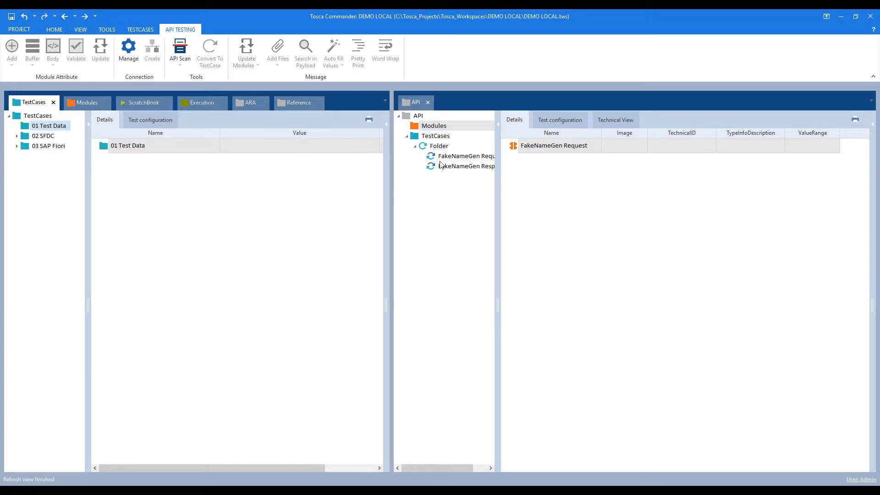
click(442, 147)
click(441, 148)
text(FakeNameGen)
key(Return)
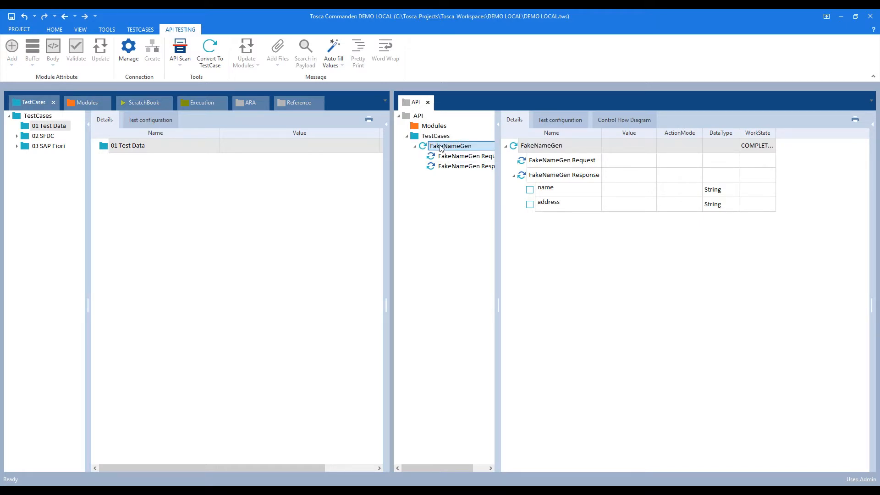
drag(430, 147, 50, 129)
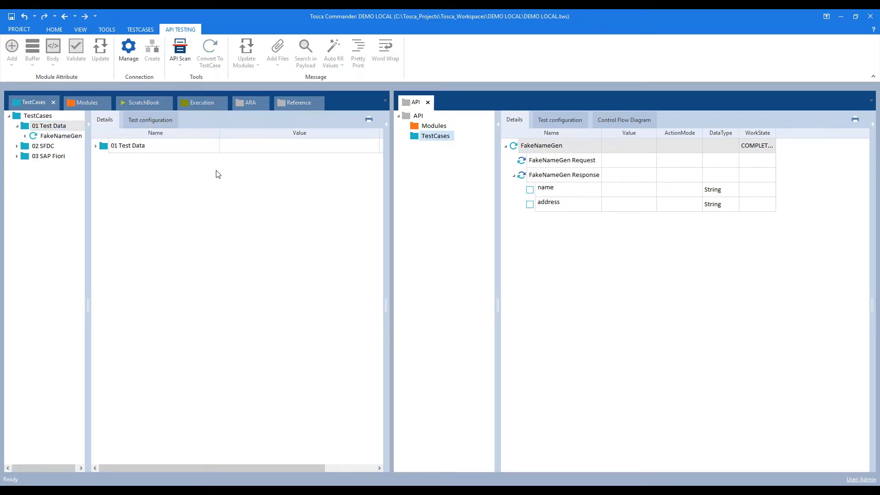
click(427, 102)
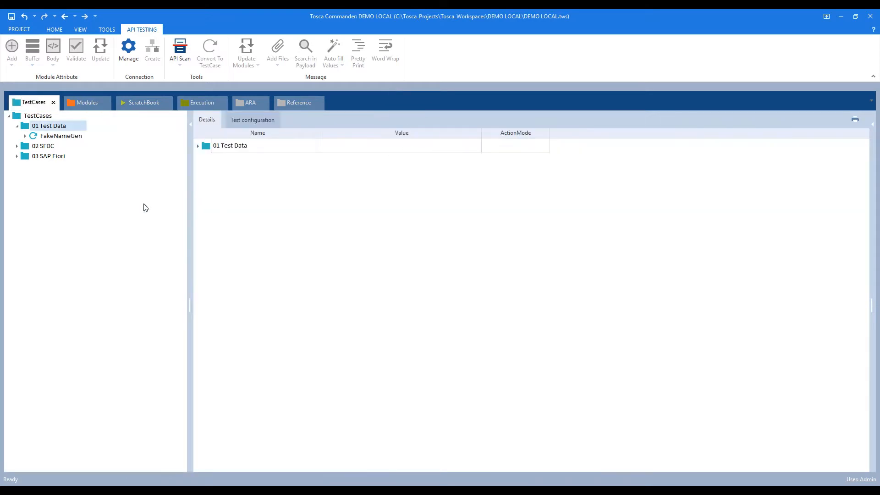
Open the FakeNameGen test case with its response expanded to show name and address.
click(25, 136)
click(52, 138)
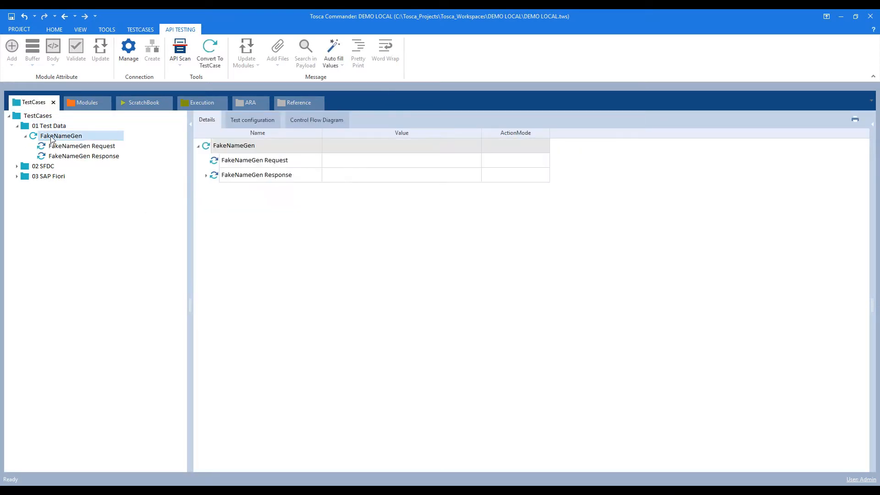
click(207, 175)
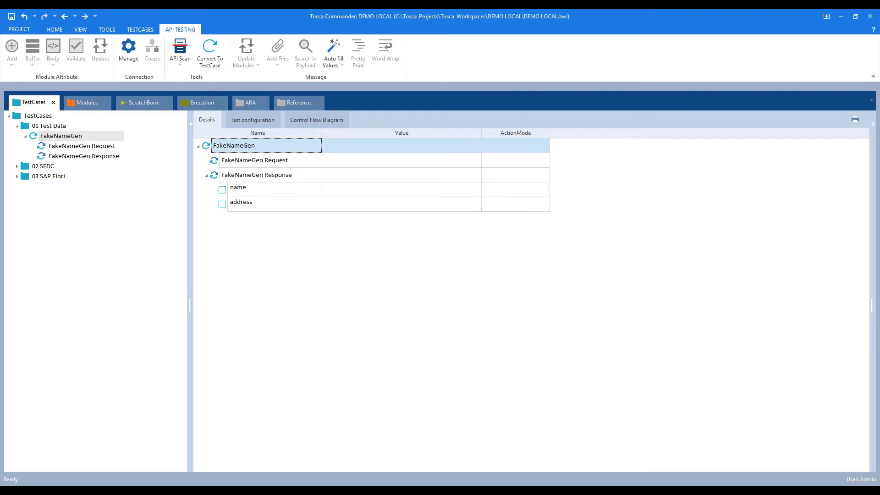
Copy the address buffer expression from the notes.
click(291, 482)
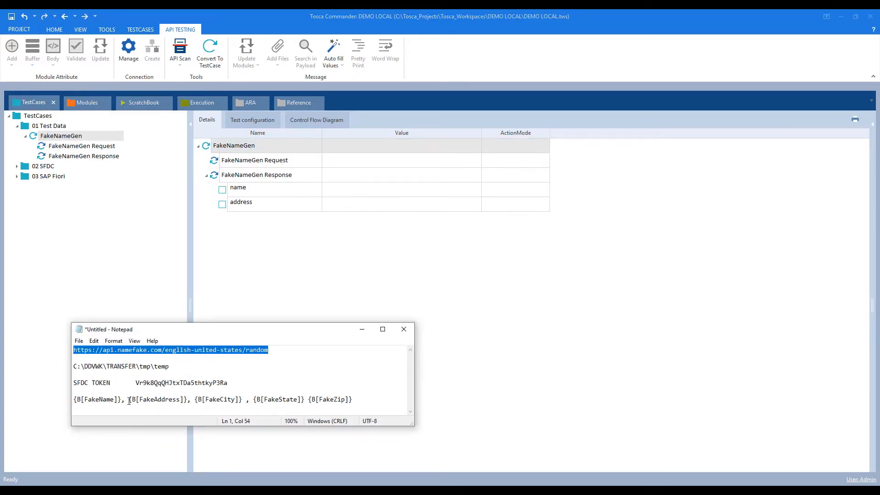
drag(129, 401, 362, 398)
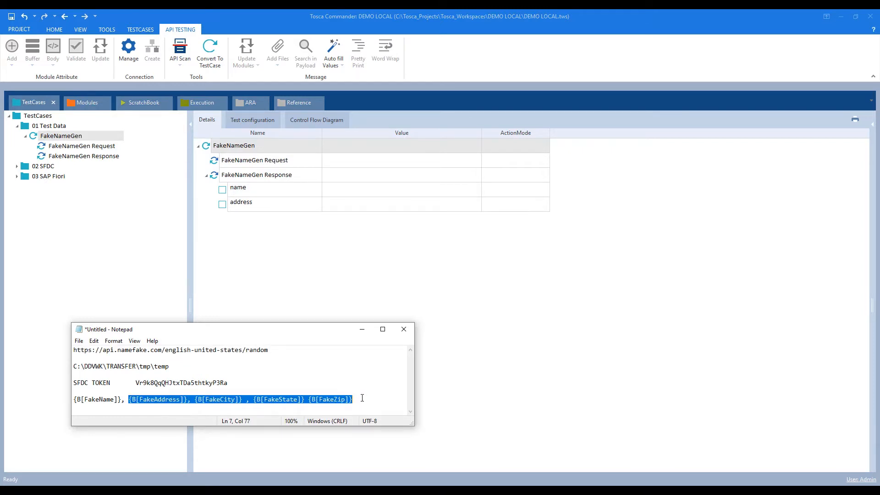
click(364, 329)
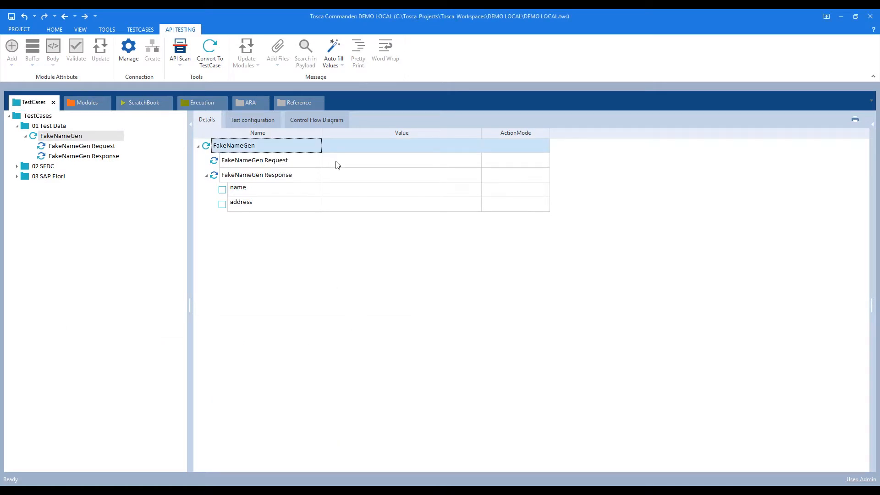
click(332, 188)
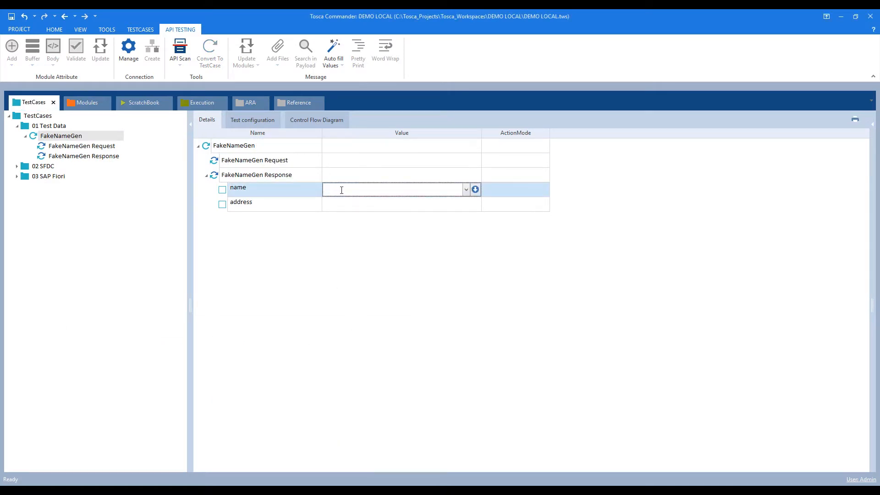
Set the name step's value to FakeName with action mode Buffer.
text(FakeName)
key(Return)
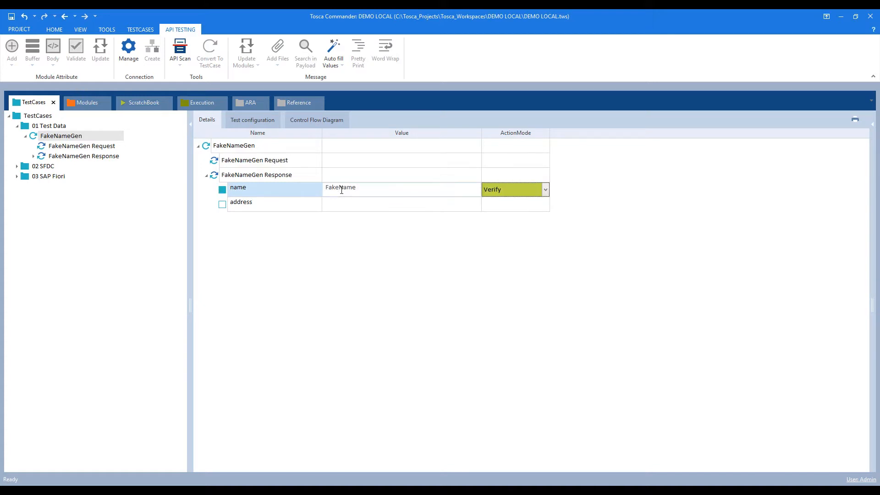
click(546, 189)
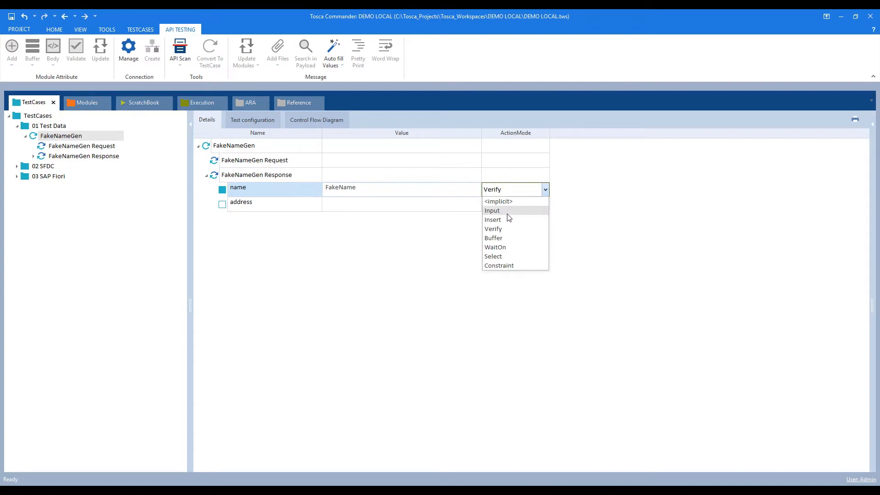
click(507, 240)
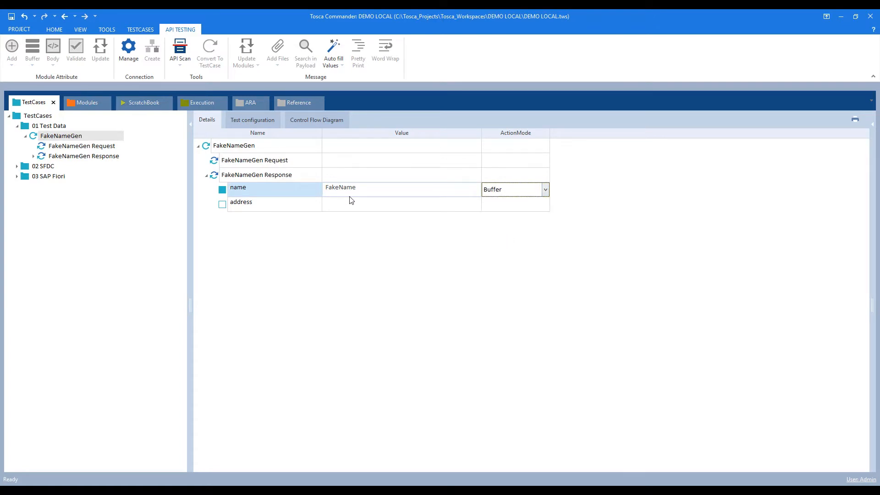
click(346, 207)
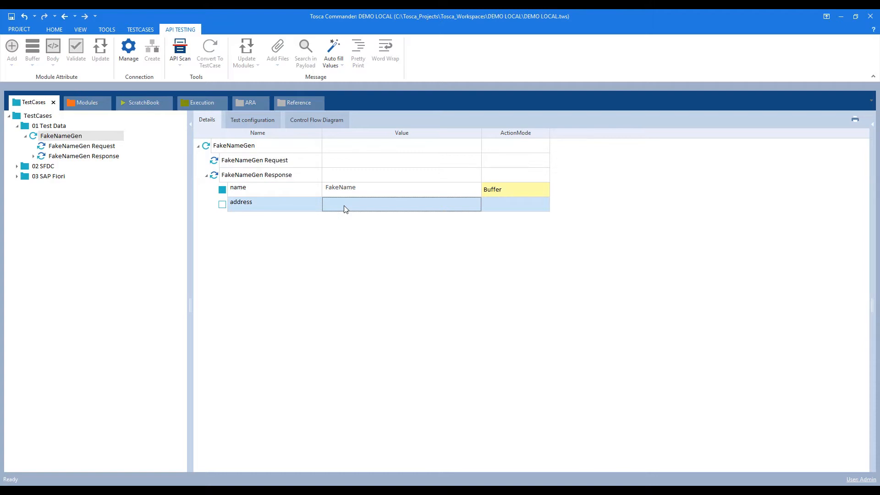
click(88, 103)
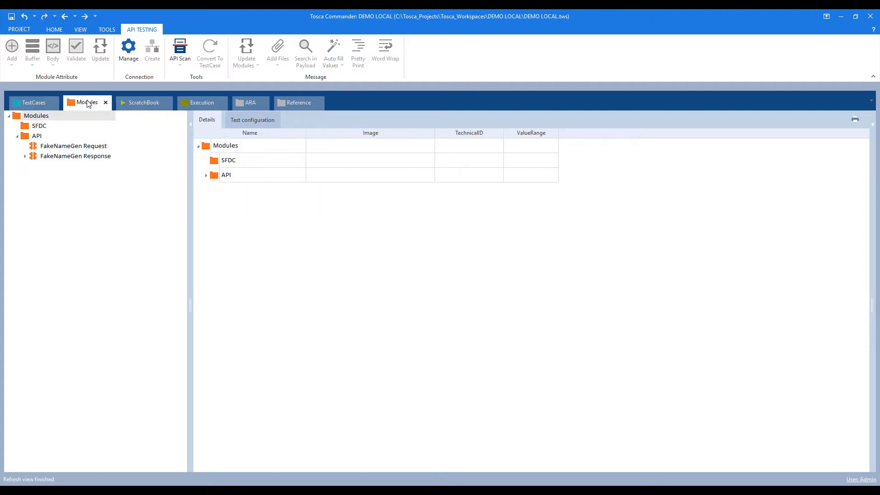
click(78, 158)
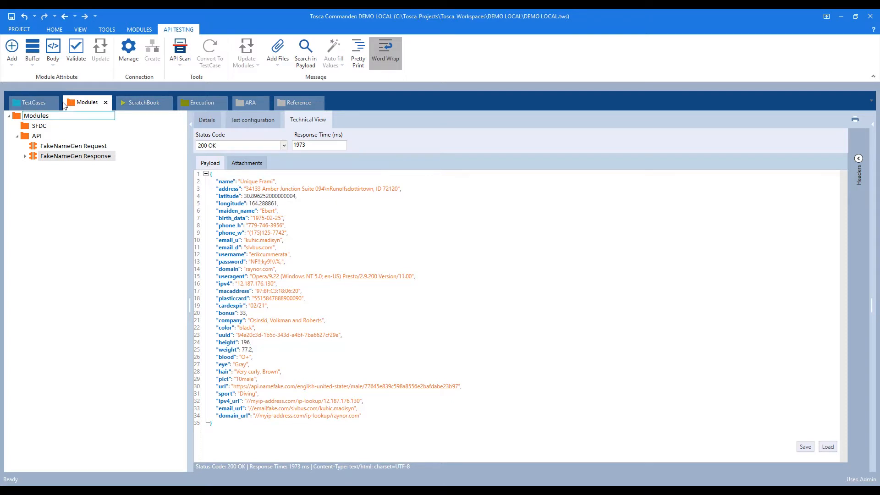
click(38, 103)
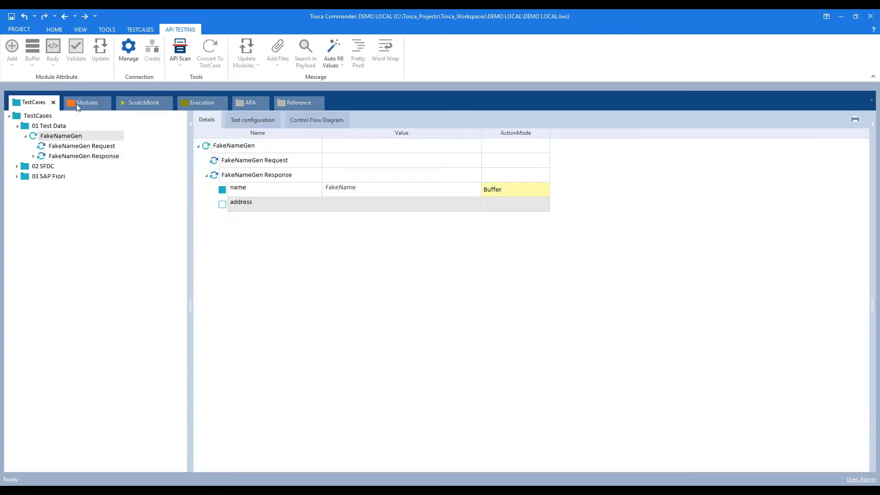
Paste the copied buffer expression into the address step's value.
click(335, 203)
text({B[FakeStreetAddress]}, {B[FakeCity]} , {B[FakeState]} {B[FakeZip]})
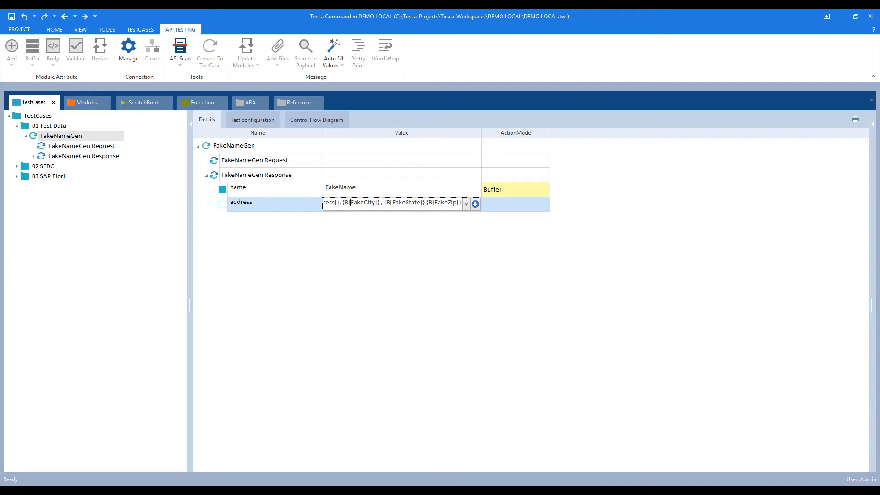
drag(482, 133, 544, 133)
Change each {B[ to {XB[ and insert \n after the street in the address expression.
click(346, 206)
click(346, 205)
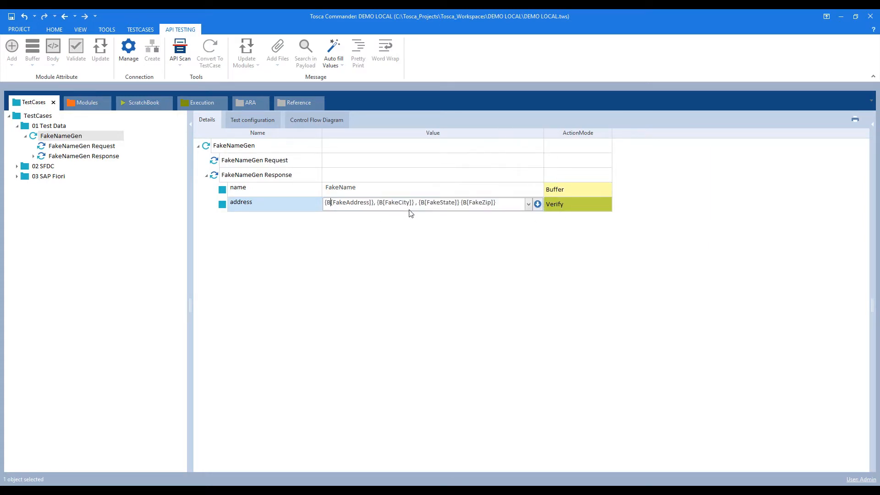
text(X)
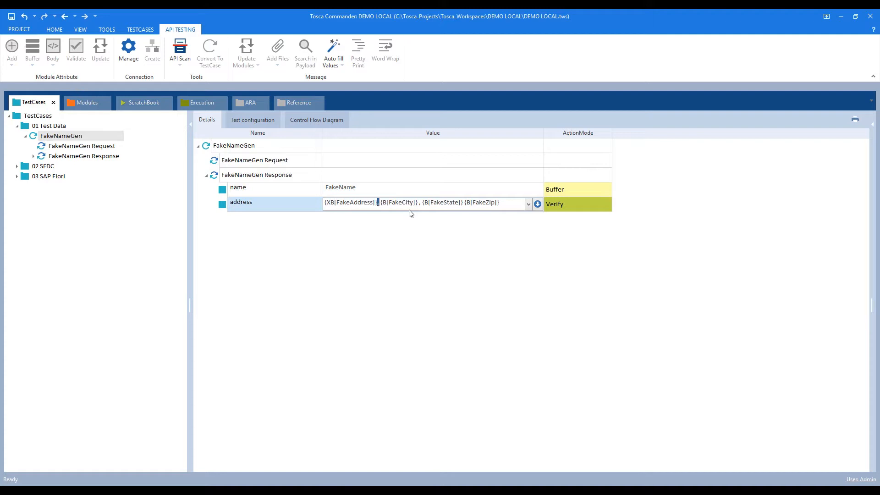
text(\n{)
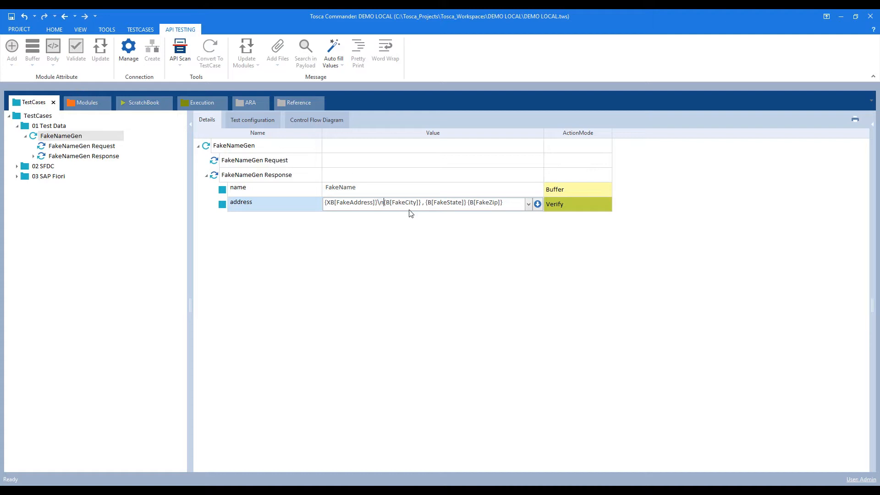
text(X)
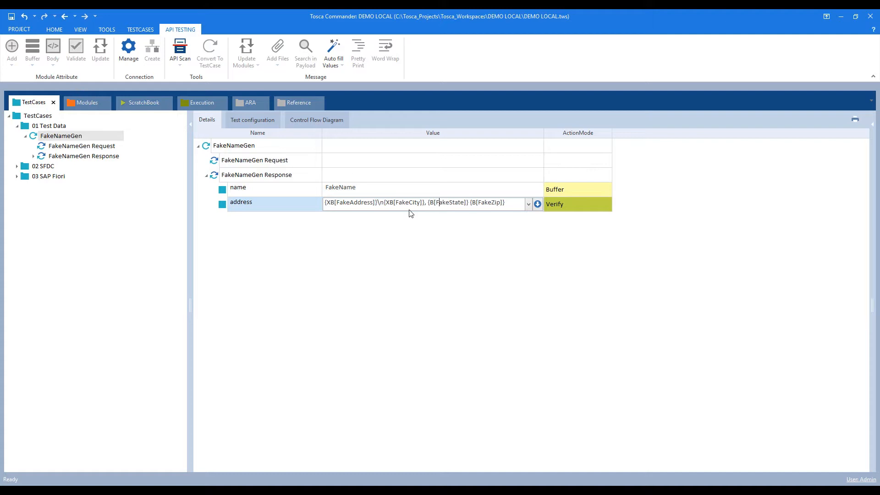
key(Right)
key(Right)
key(Right)
text(X)
text(X)
key(Return)
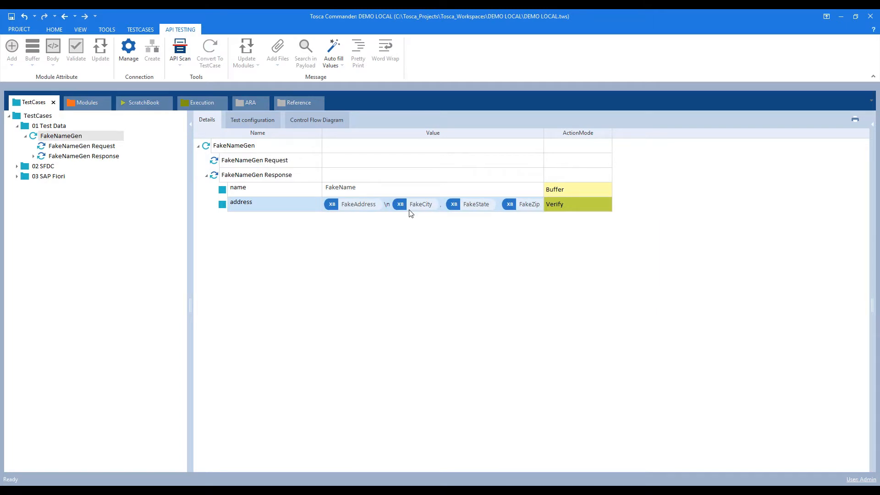
drag(545, 132, 565, 131)
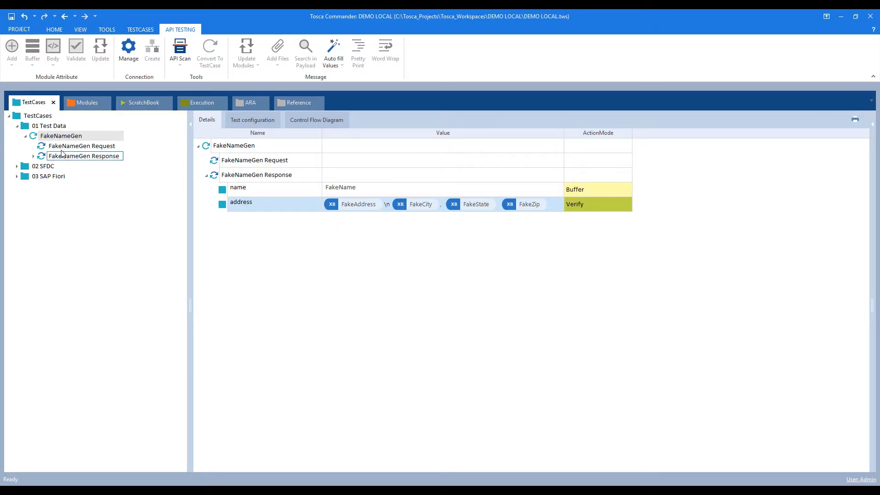
Add a TBox Read/Create File step to FakeNameGen via a 'tbox file' search.
click(43, 139)
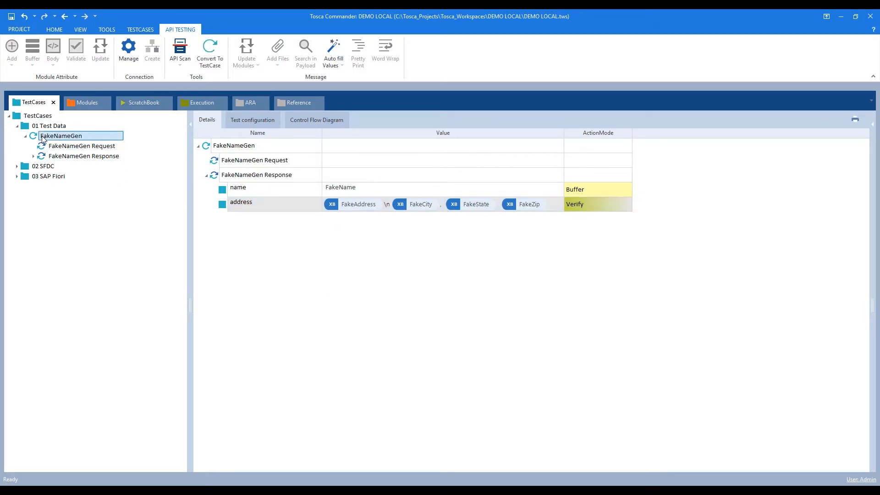
key(ctrl+t)
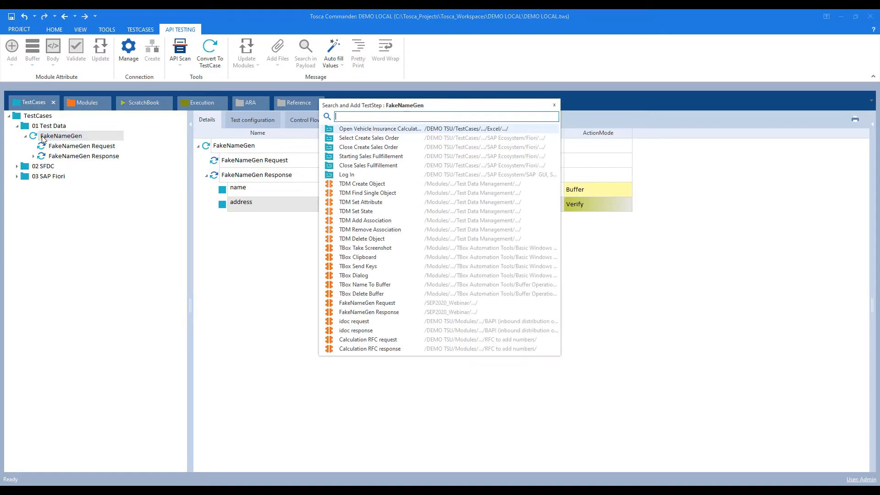
text(tb)
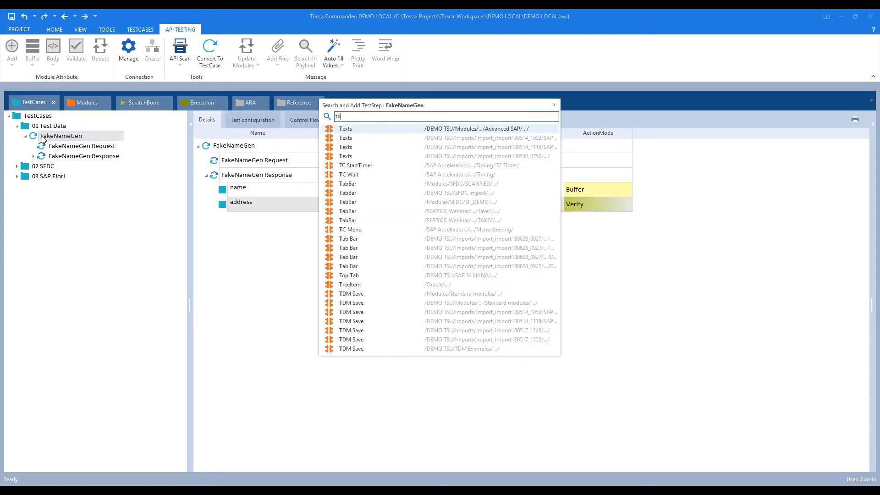
text(ox file)
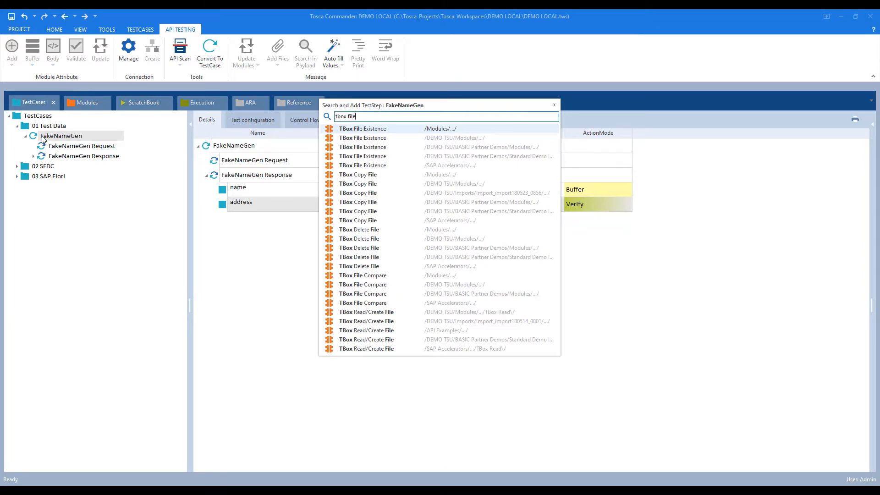
click(390, 315)
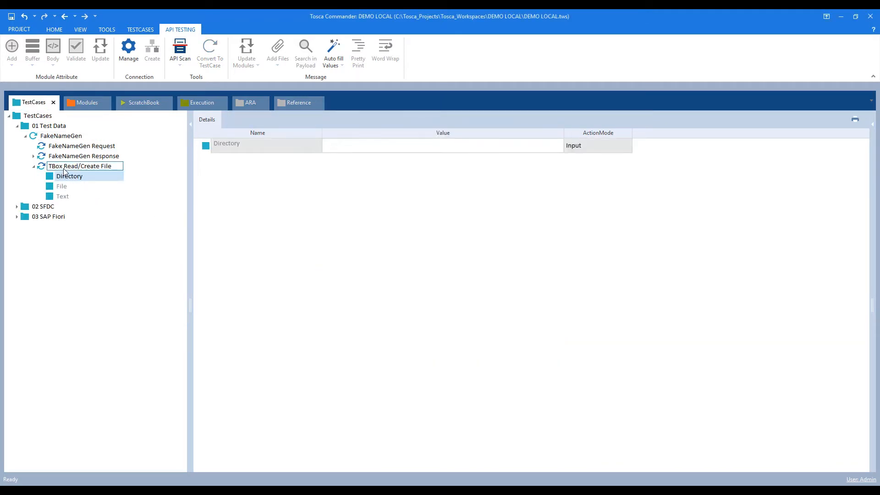
Keep the step's default name and set Directory to C:\DDVWK\TRANSFER\tmp\temp, copied from the notes.
key(Return)
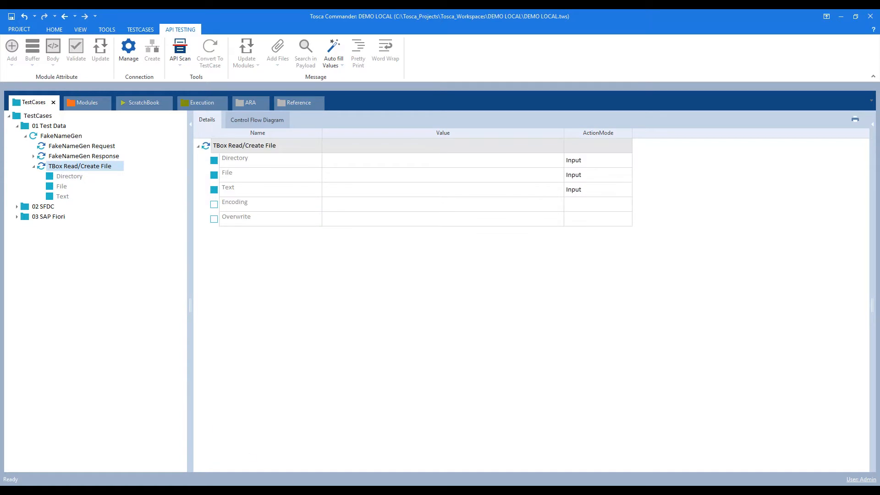
click(282, 464)
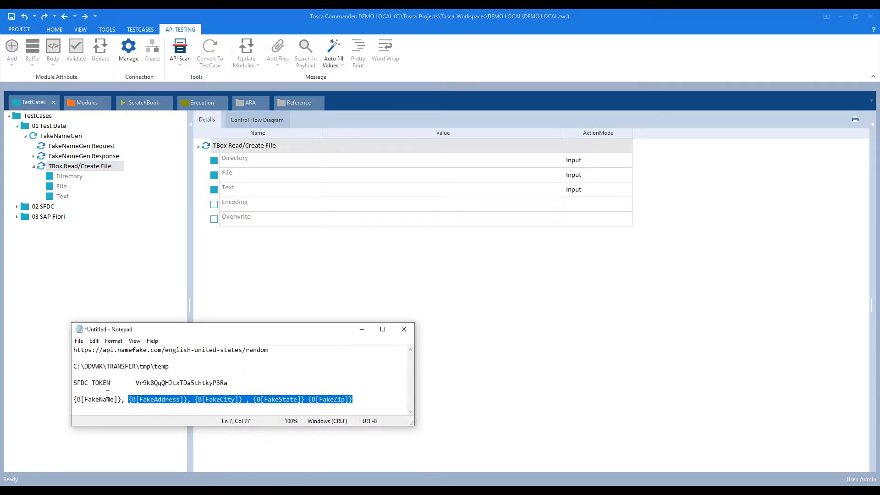
drag(74, 366, 175, 367)
key(ctrl+c)
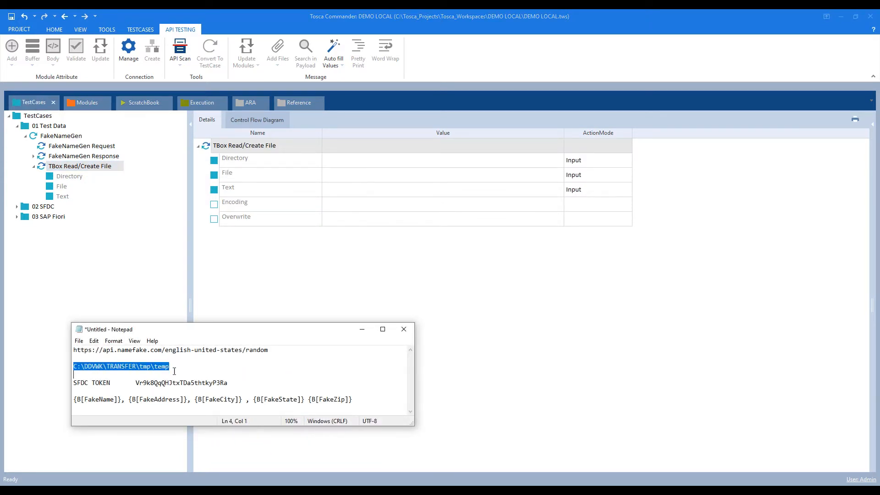
click(383, 316)
click(340, 161)
click(340, 161)
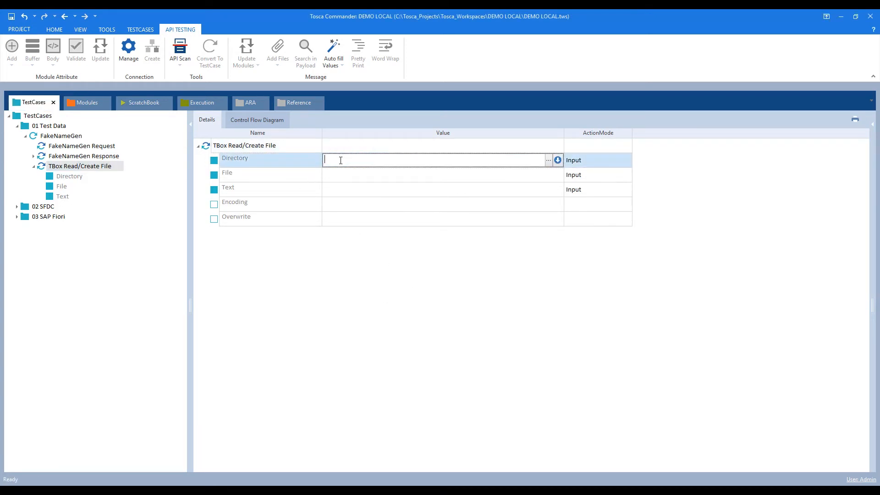
key(ctrl+v)
Set the File value to FakeName_API_{DATE}][][yyyyMMddss].txt.
click(337, 180)
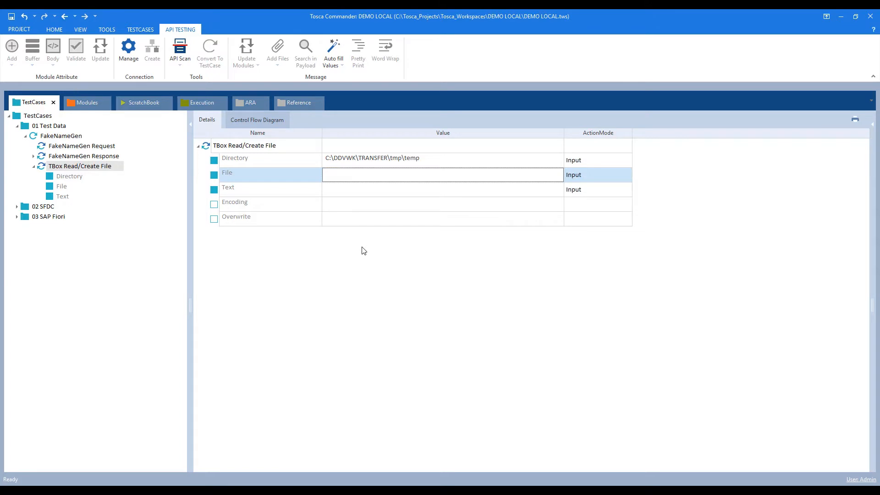
click(338, 177)
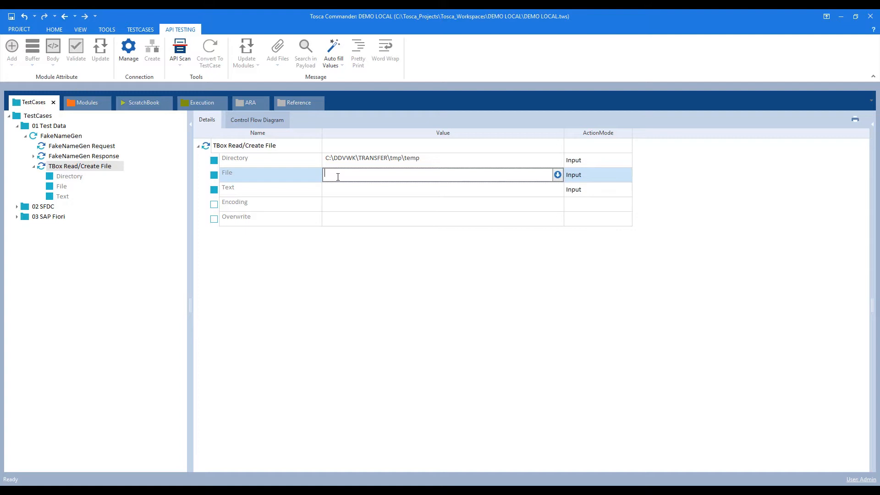
text(FakeName_API_{)
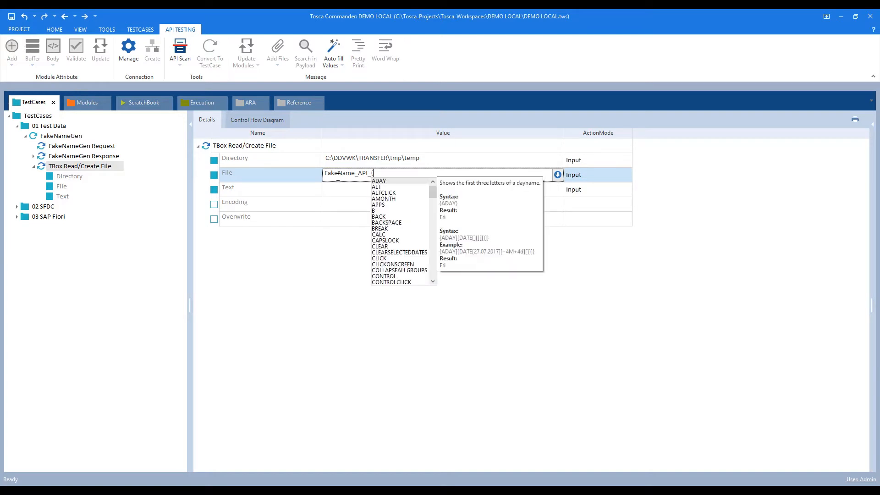
text(DATE)
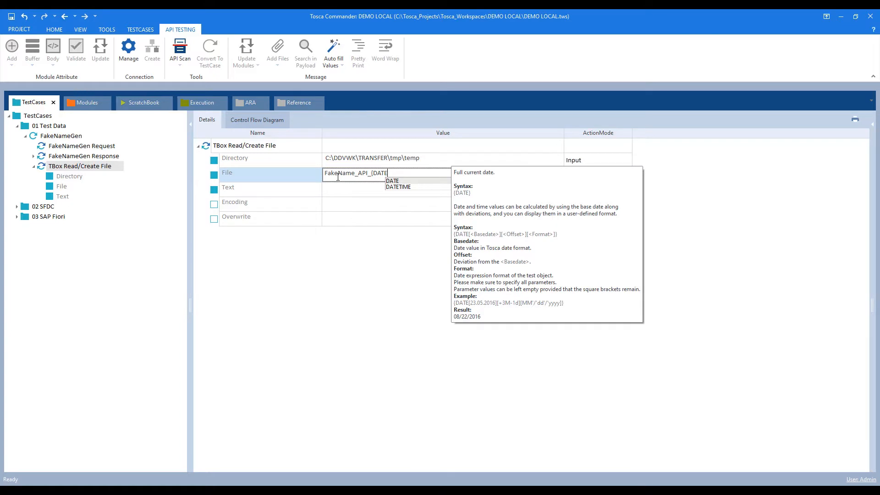
text(})
text(])
text([][)
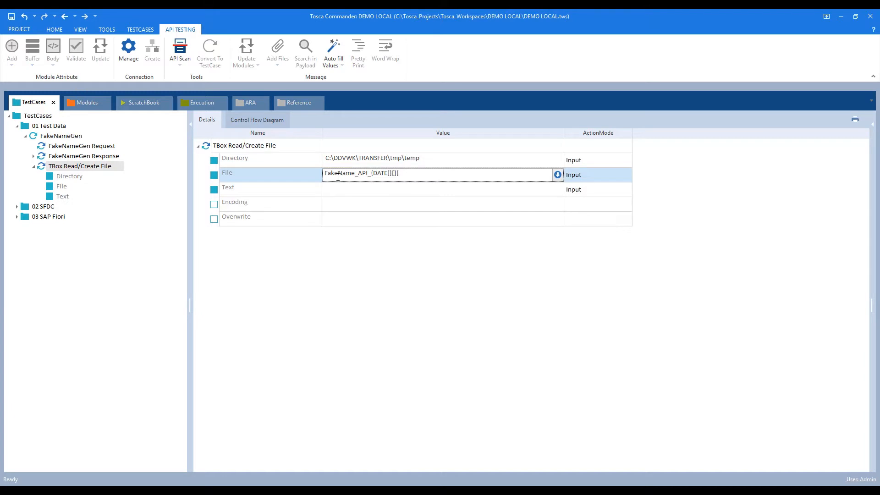
text(yyyyMMdd)
text(ss].txt)
key(Return)
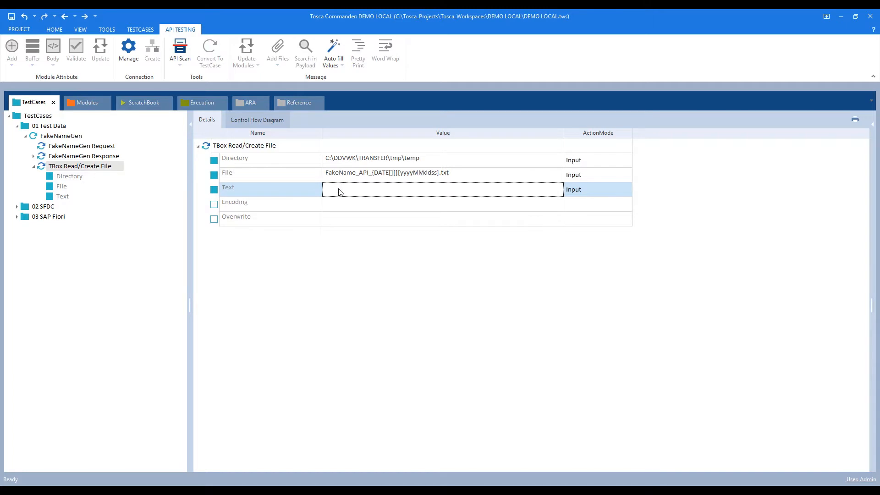
Fill Text with the FakeName, FakeAddress, FakeCity, FakeState and FakeZip buffer placeholders from the notes.
click(339, 192)
key(ctrl+v)
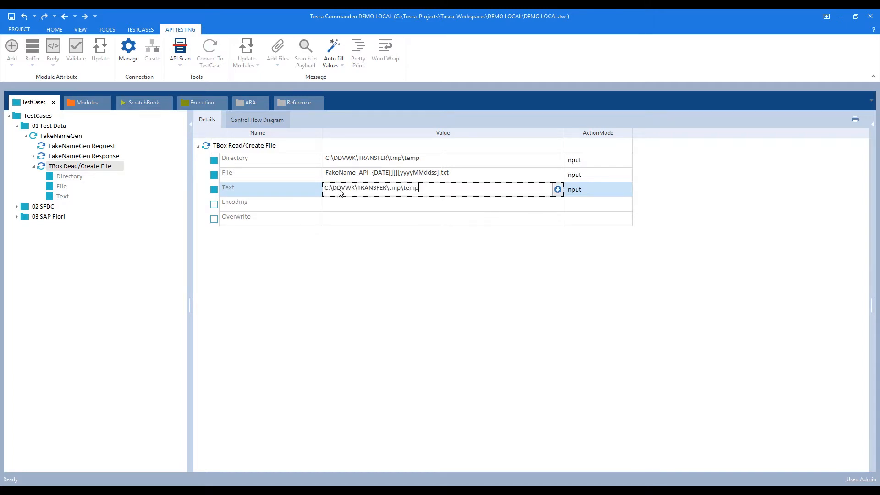
key(ctrl+z)
mouse_move(281, 490)
click(281, 466)
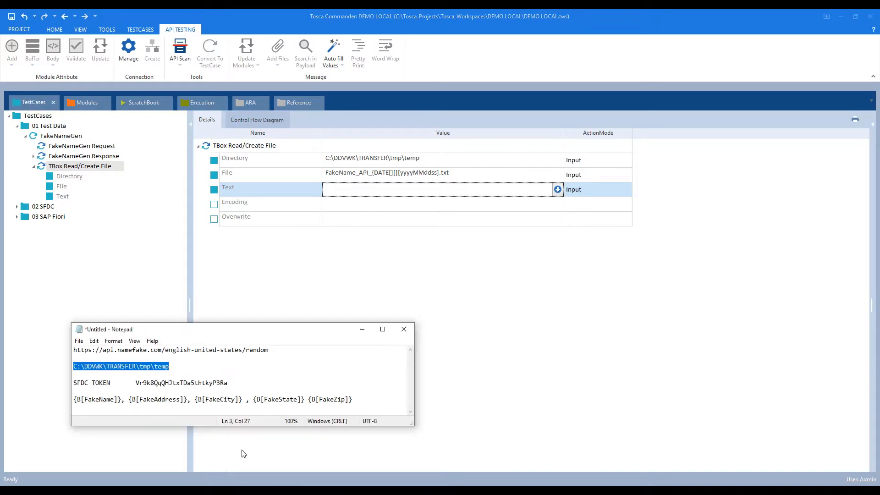
click(75, 400)
drag(75, 400, 376, 400)
key(ctrl+c)
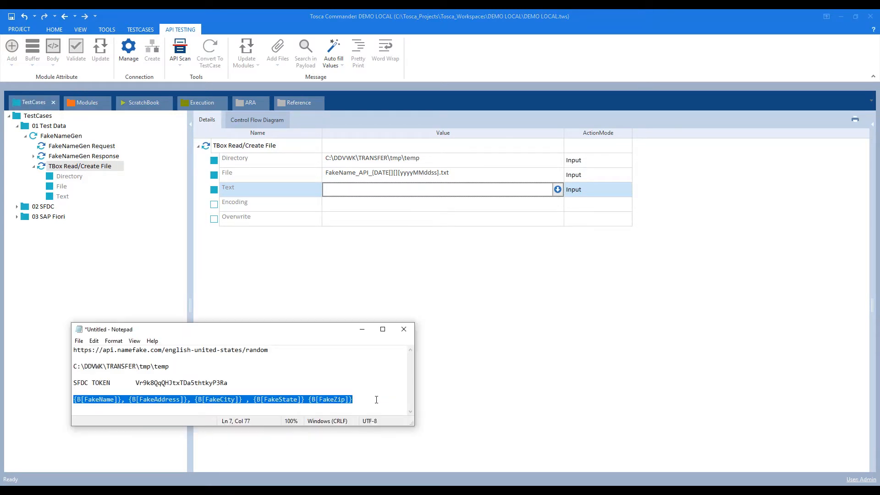
click(362, 329)
key(ctrl+v)
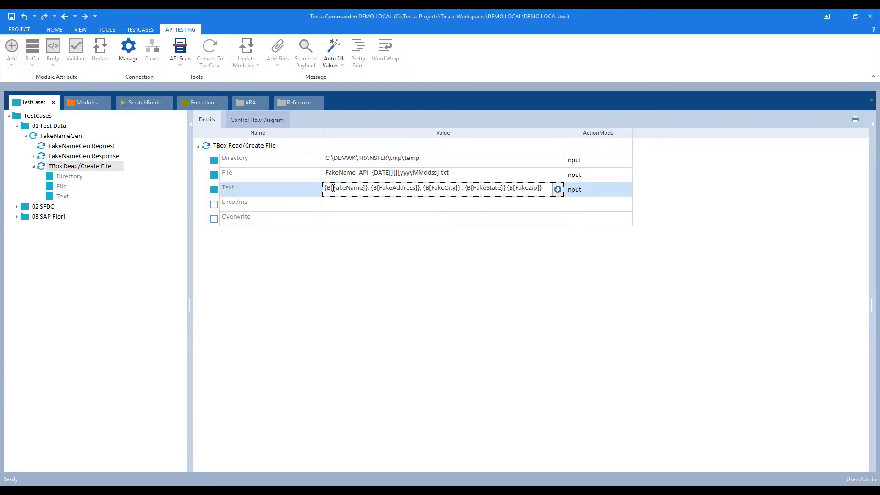
key(Return)
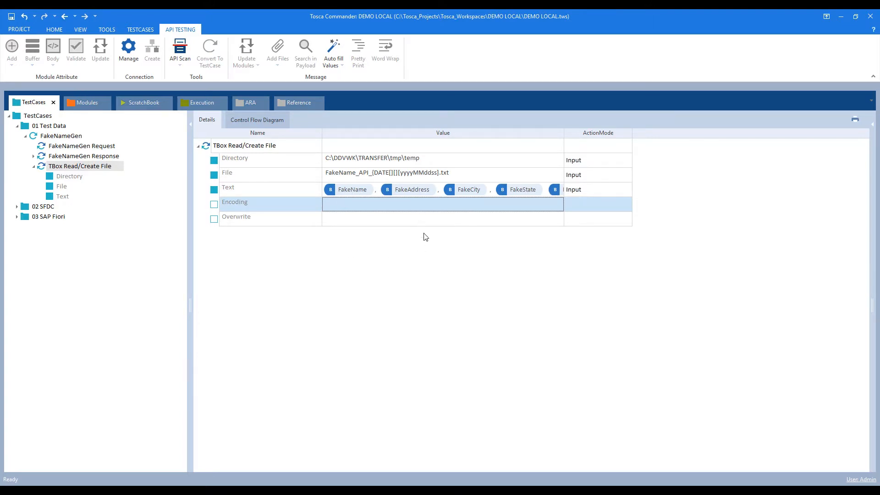
Add the missing closing brace to the File value's date expression.
click(76, 168)
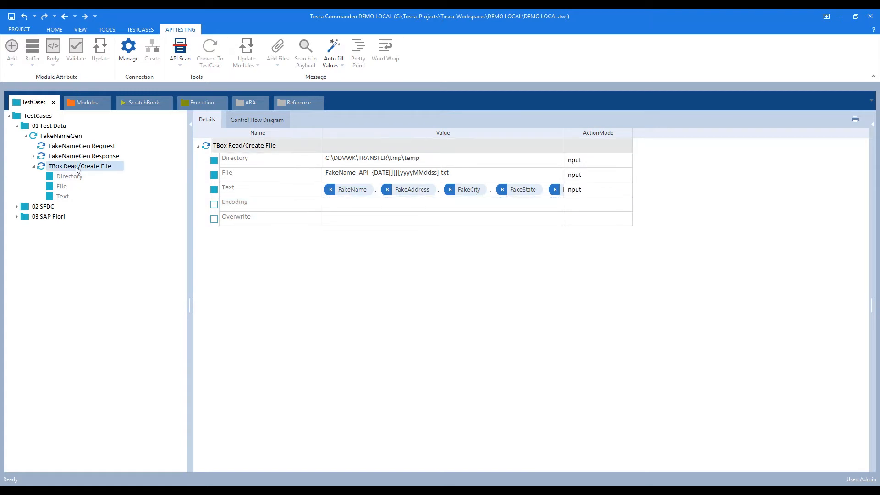
click(439, 175)
click(440, 175)
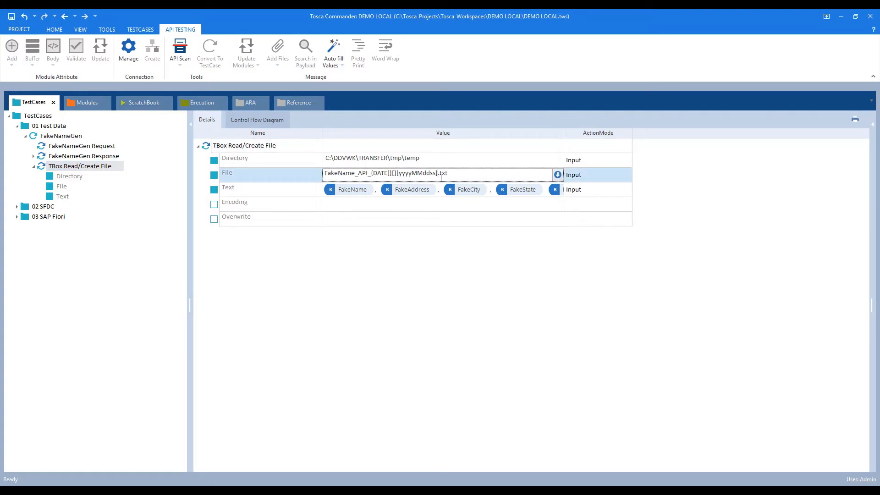
text(})
key(Return)
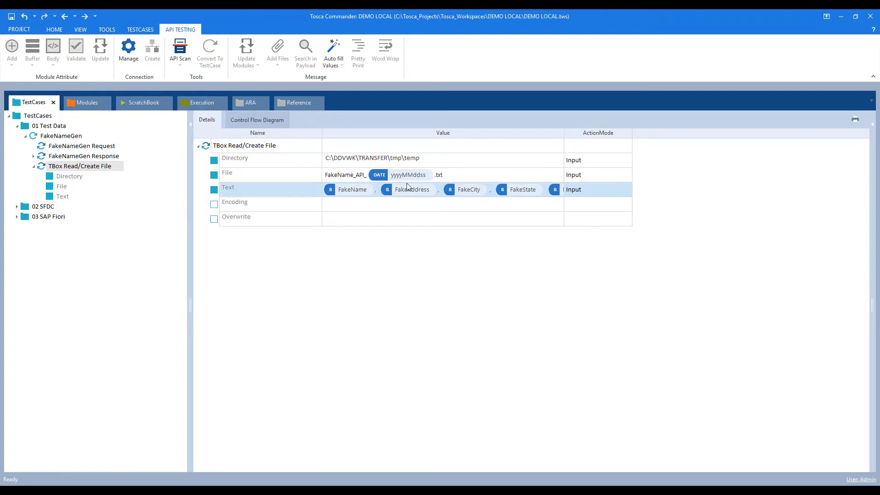
Run the FakeNameGen test case in ScratchBook.
click(60, 137)
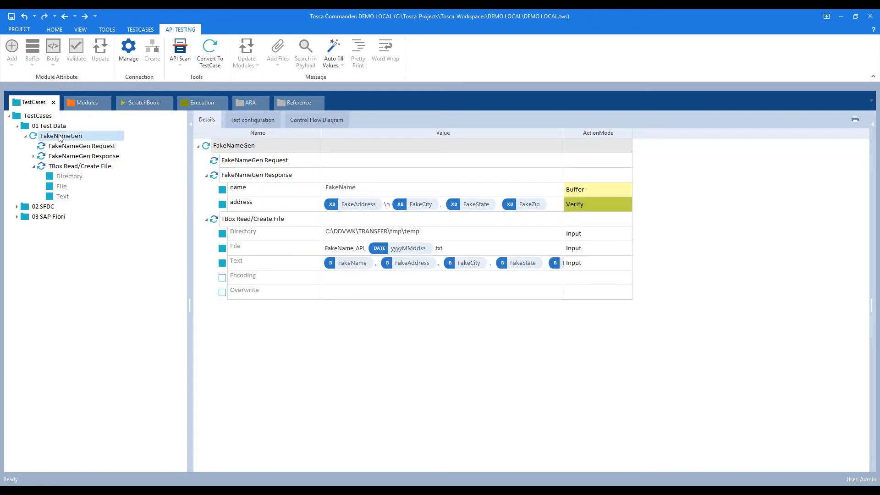
right_click(60, 138)
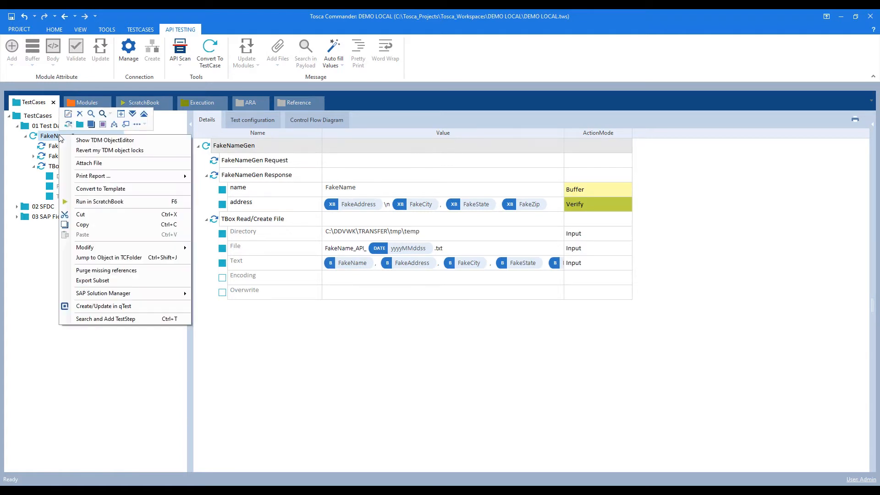
click(92, 206)
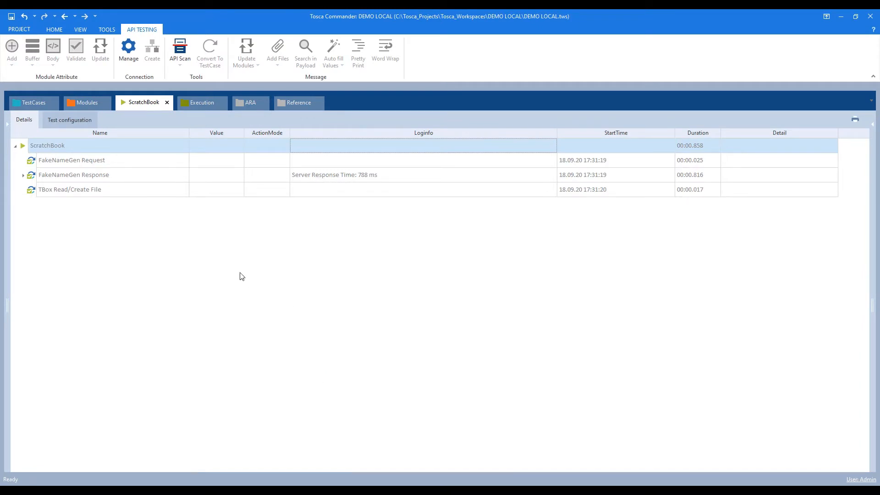
Minimize Tosca Commander and bring up the temp folder window.
click(839, 17)
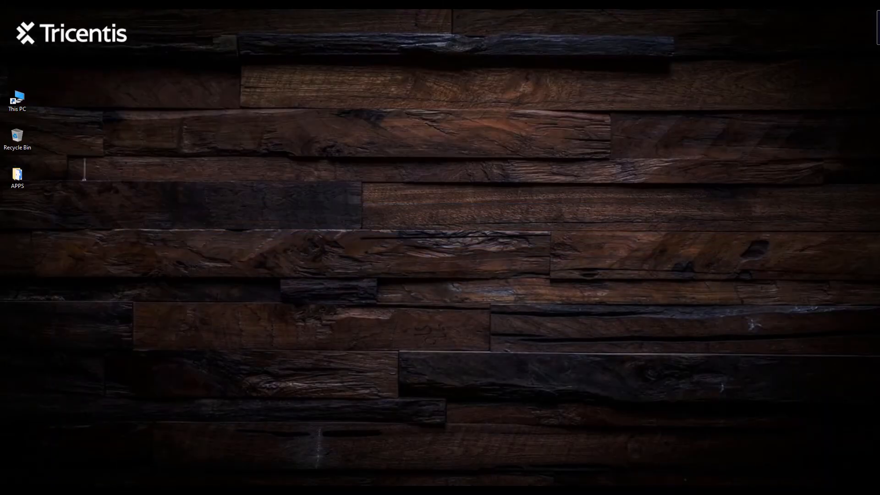
mouse_move(100, 491)
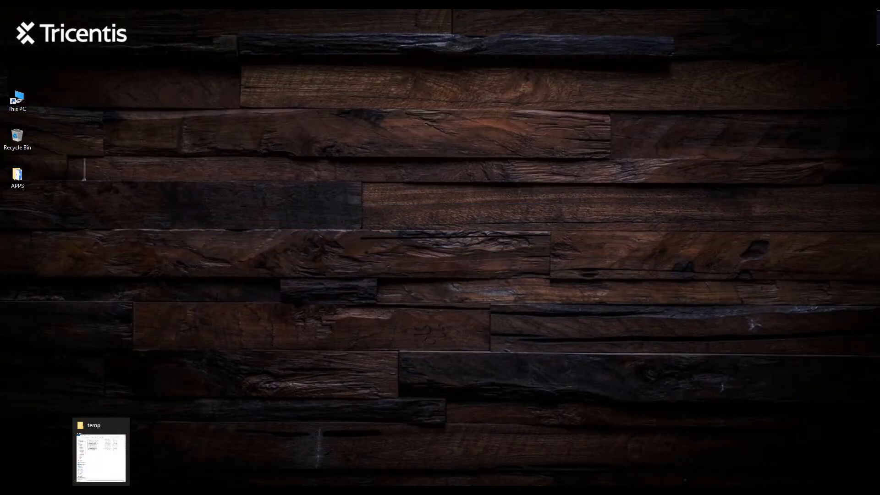
click(100, 454)
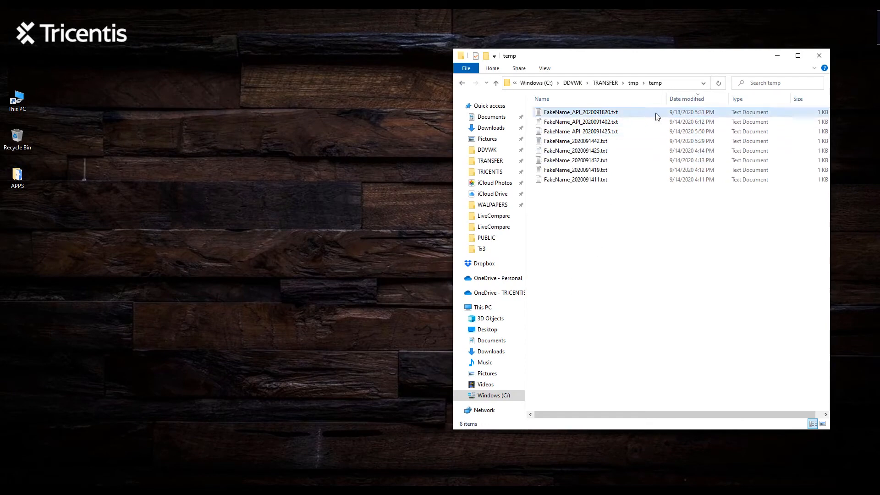
Check FakeName_API_2020091820.txt holds a generated name and address, then return to Tosca Commander.
double_click(579, 113)
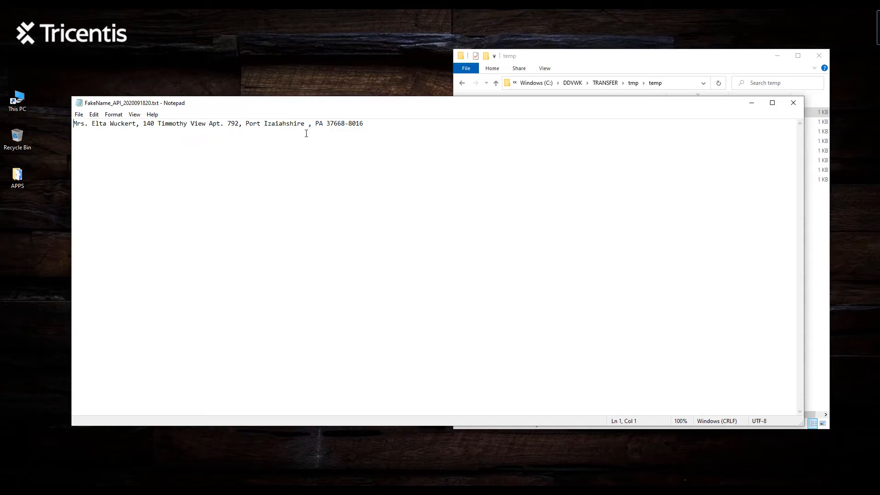
click(793, 103)
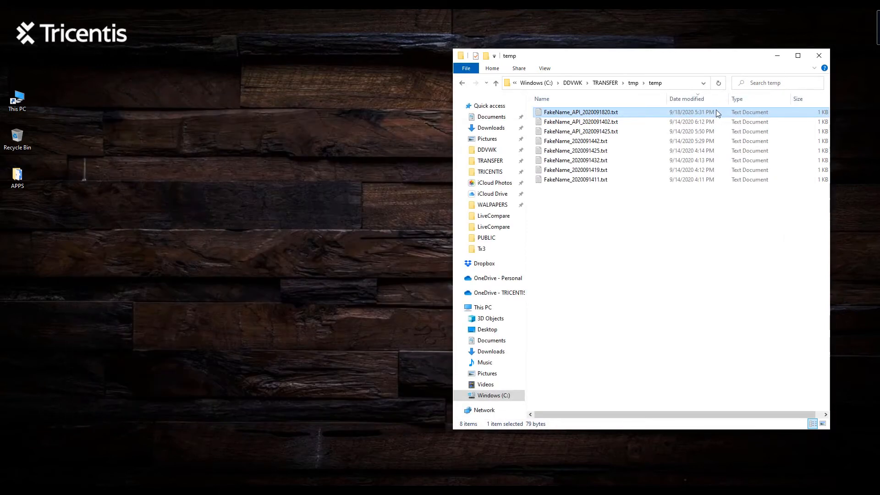
click(777, 57)
click(358, 490)
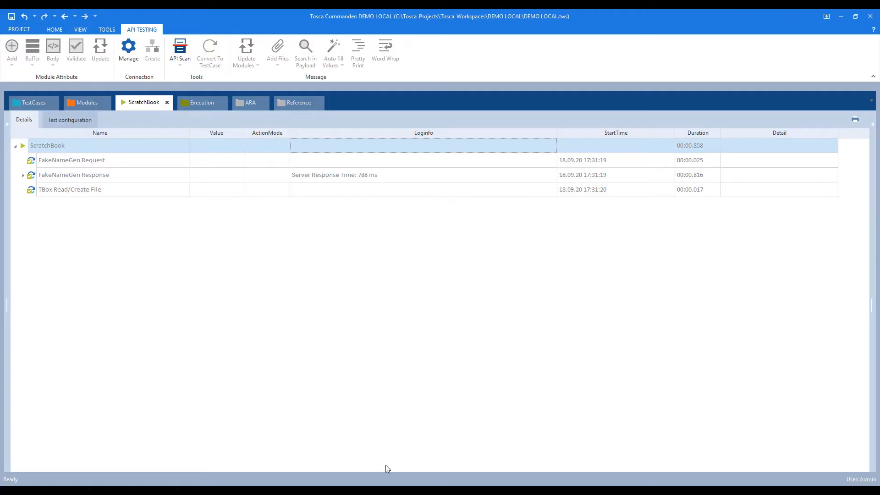
Expand 02 SFDC > SFDC in the test case tree and show the Login folder's steps.
click(41, 106)
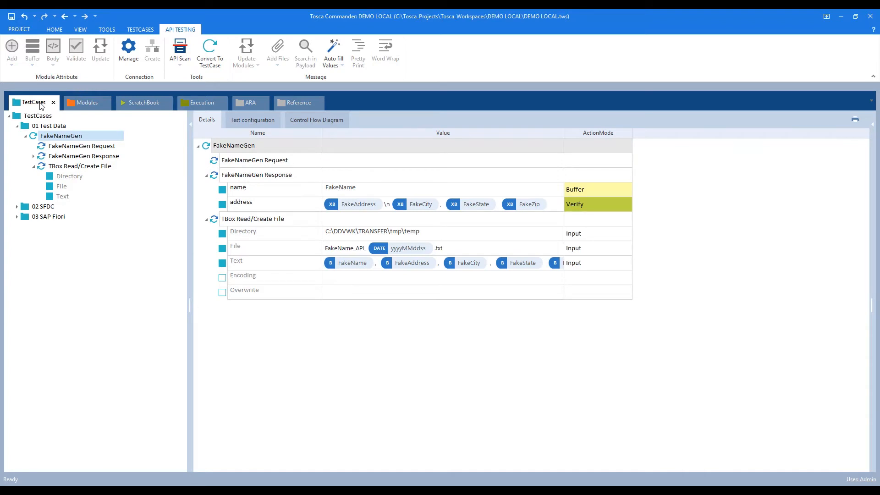
click(34, 166)
click(18, 177)
click(26, 186)
click(19, 179)
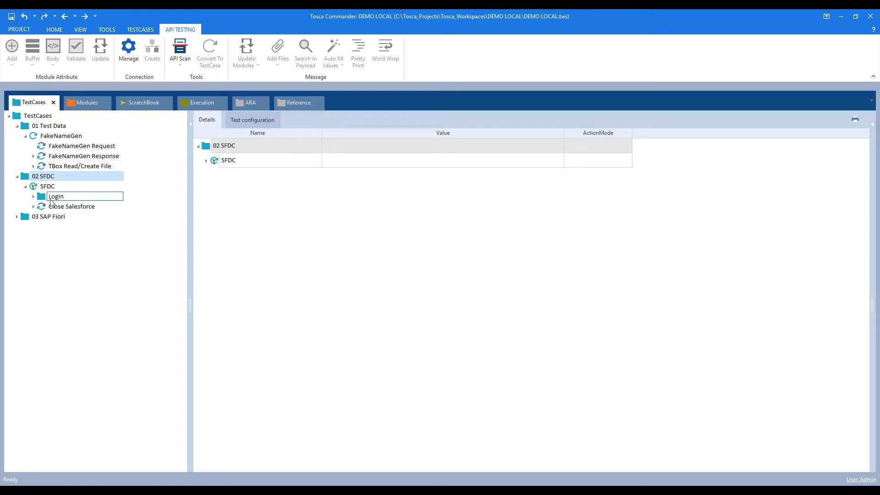
click(54, 197)
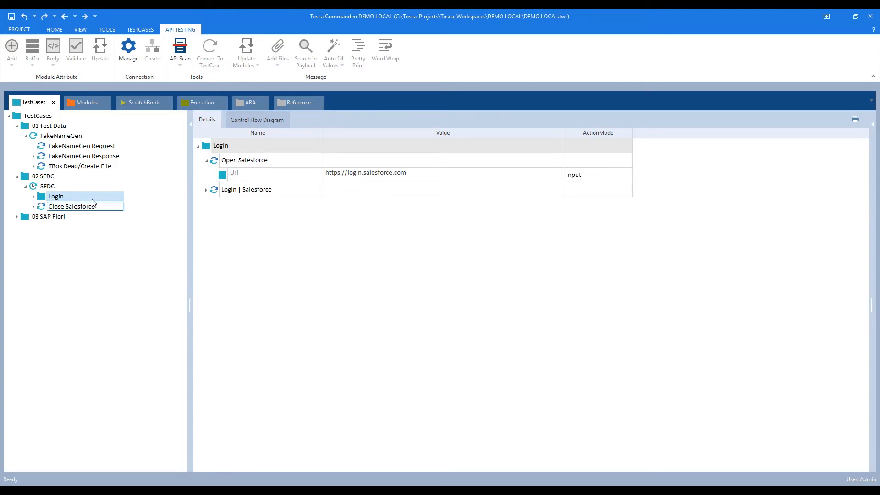
Run the Login steps in ScratchBook to sign into Salesforce.
right_click(61, 198)
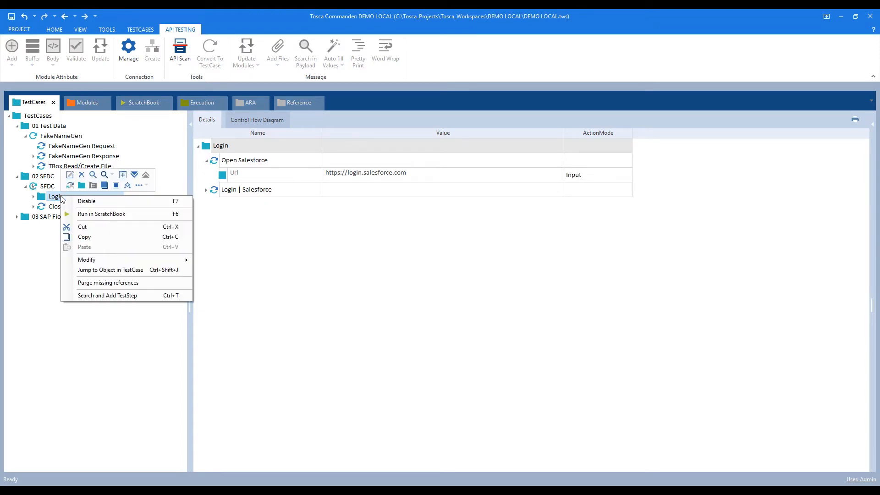
click(109, 212)
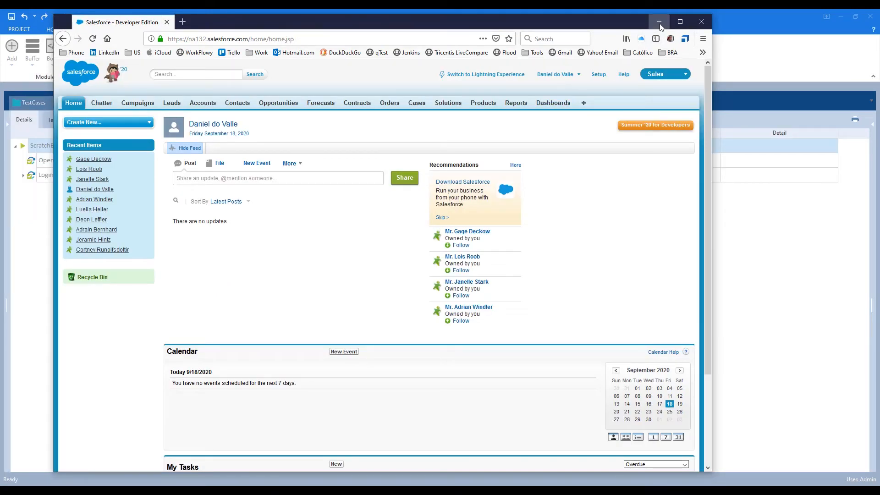
click(757, 262)
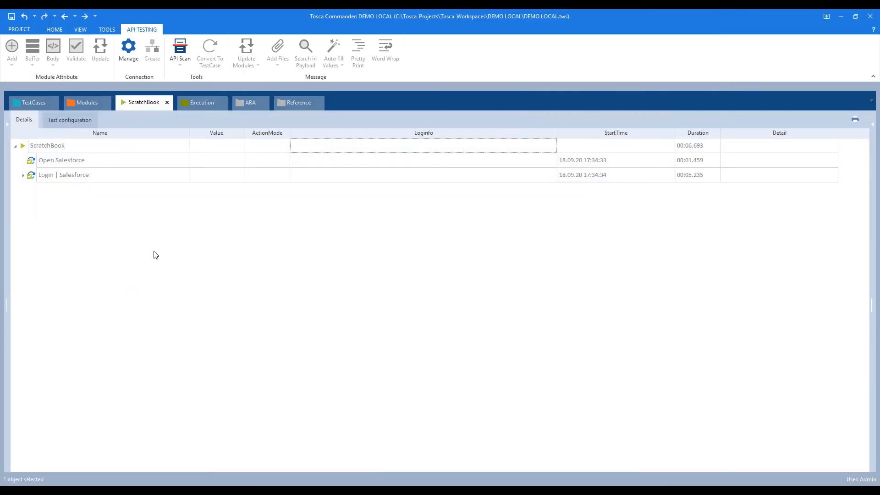
click(33, 103)
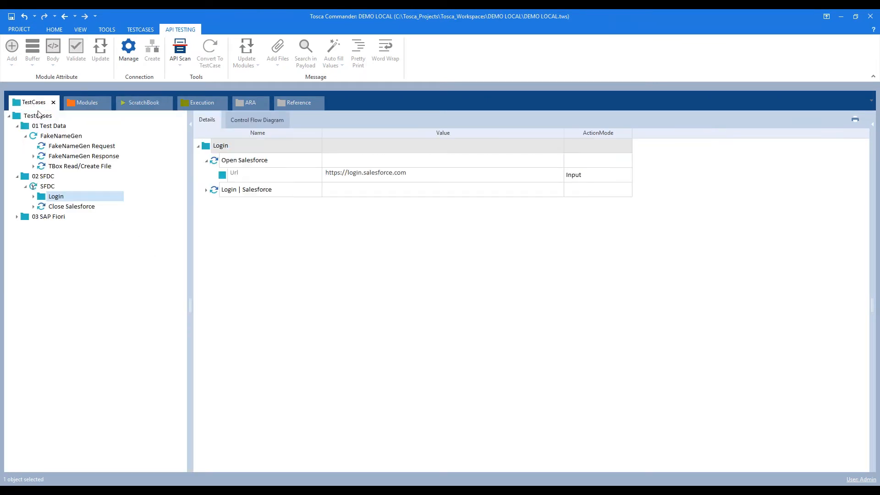
Launch Scan > More > Salesforce Scan on the SFDC modules folder.
click(86, 103)
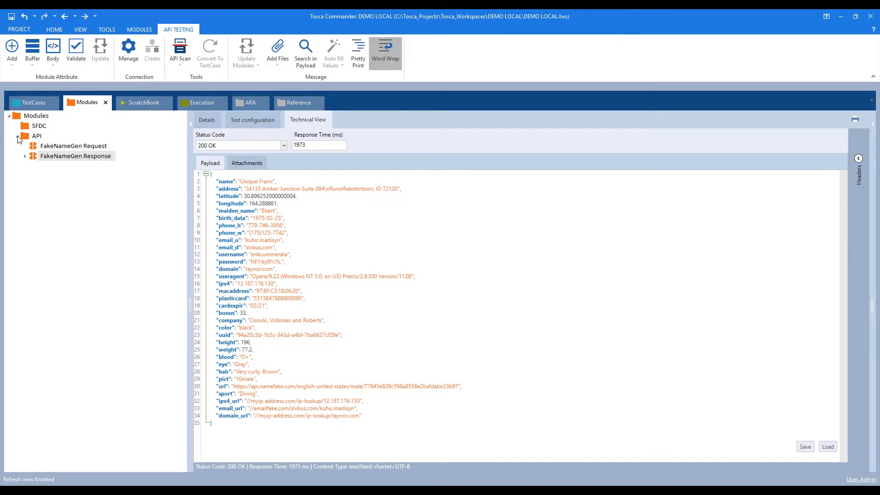
double_click(34, 134)
click(38, 127)
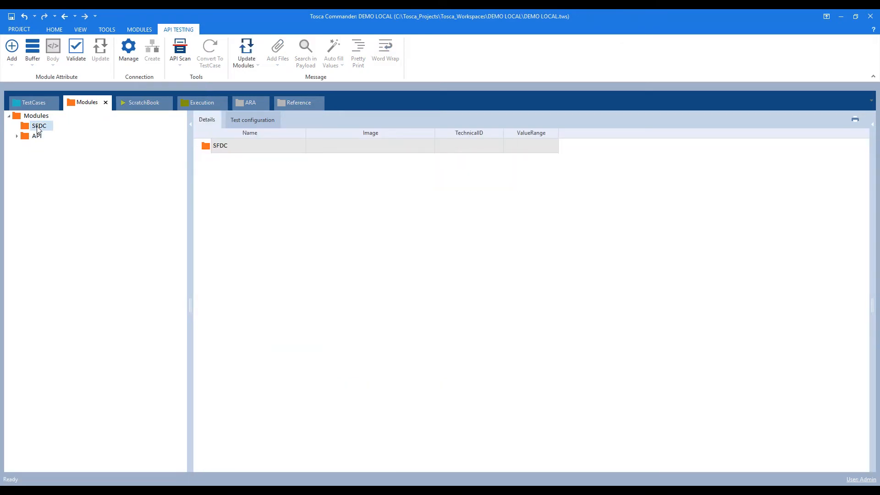
right_click(39, 128)
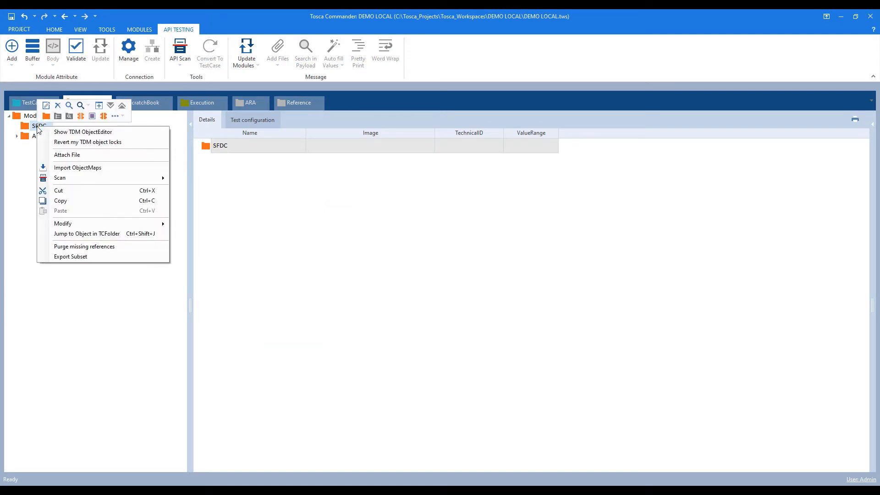
mouse_move(137, 178)
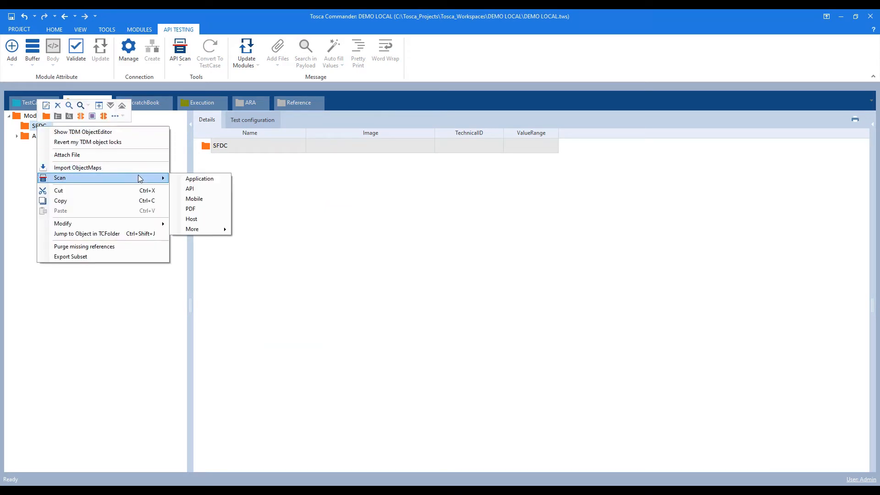
mouse_move(215, 232)
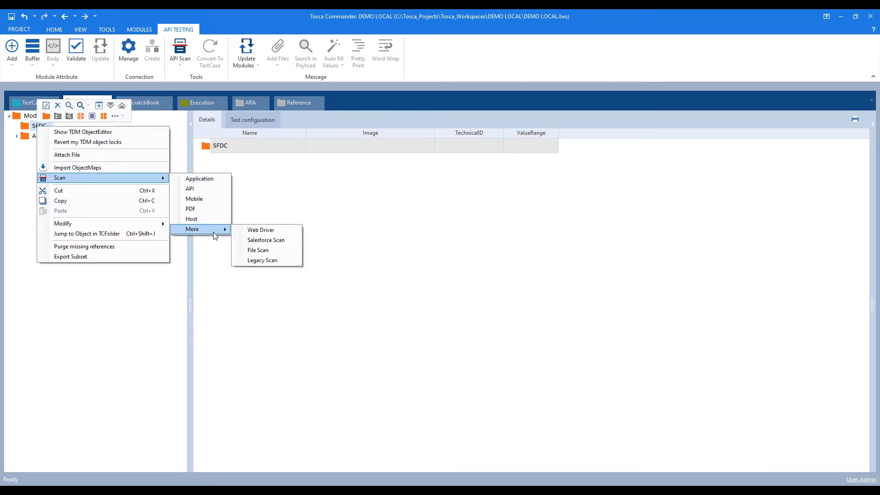
click(274, 243)
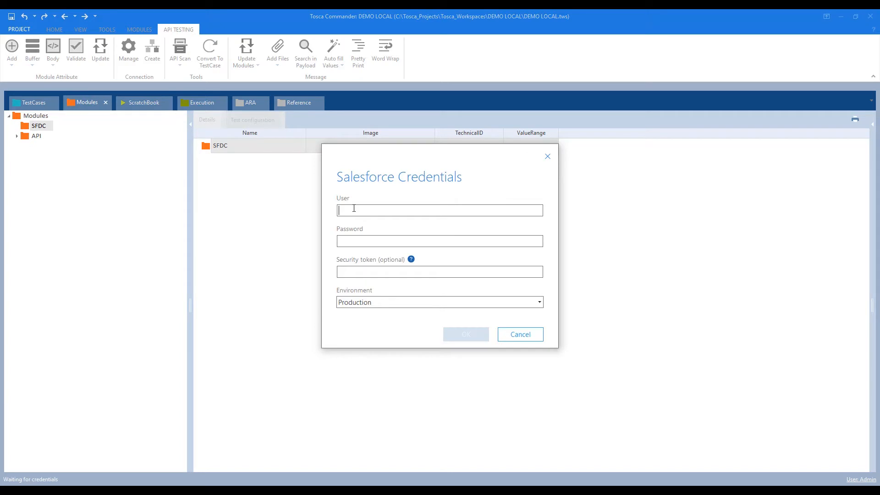
Enter the Salesforce user e-mail, password and security token from the notes, keep Production, and log in.
key(Tab)
text(****)
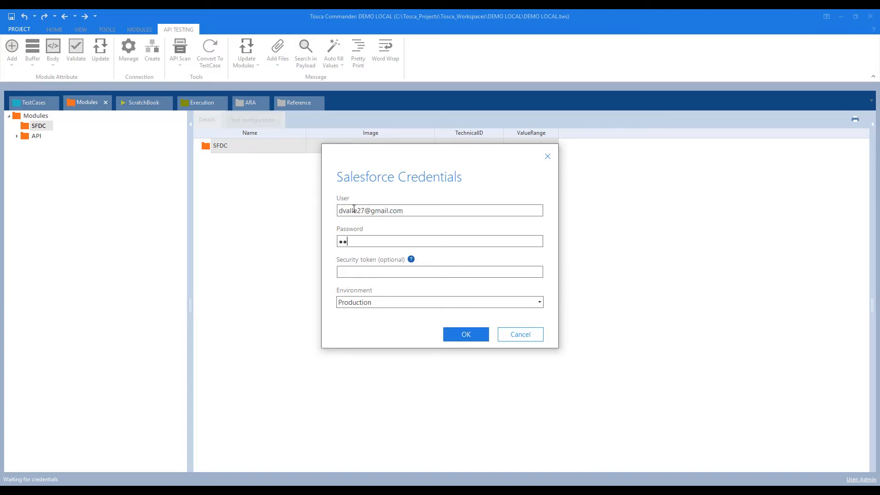
text(******)
key(alt+Tab)
click(168, 388)
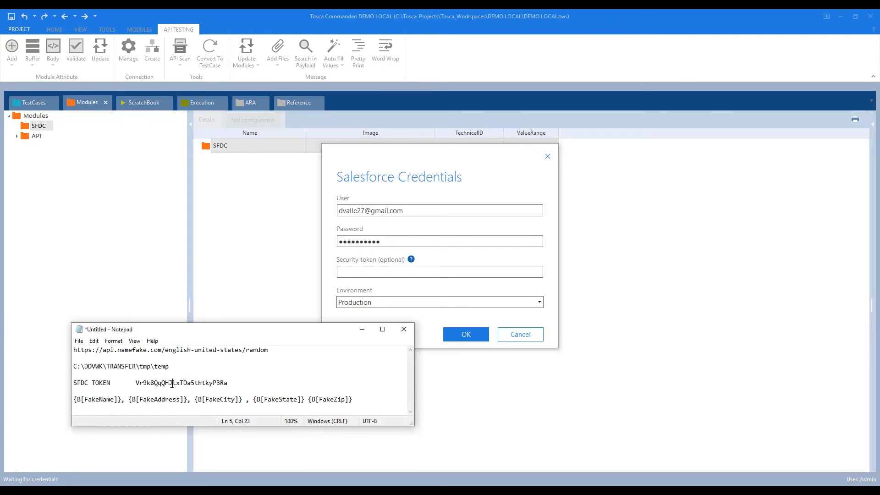
double_click(173, 384)
key(ctrl+c)
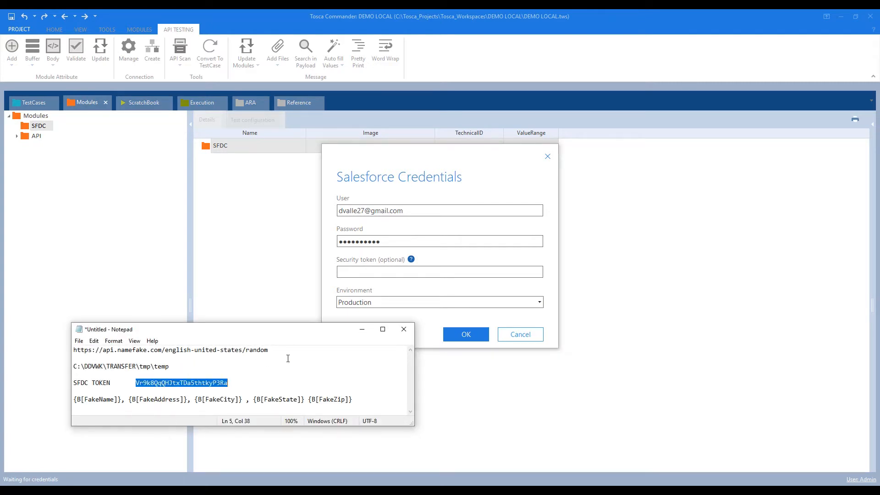
click(362, 329)
click(354, 273)
key(ctrl+v)
click(366, 303)
click(366, 303)
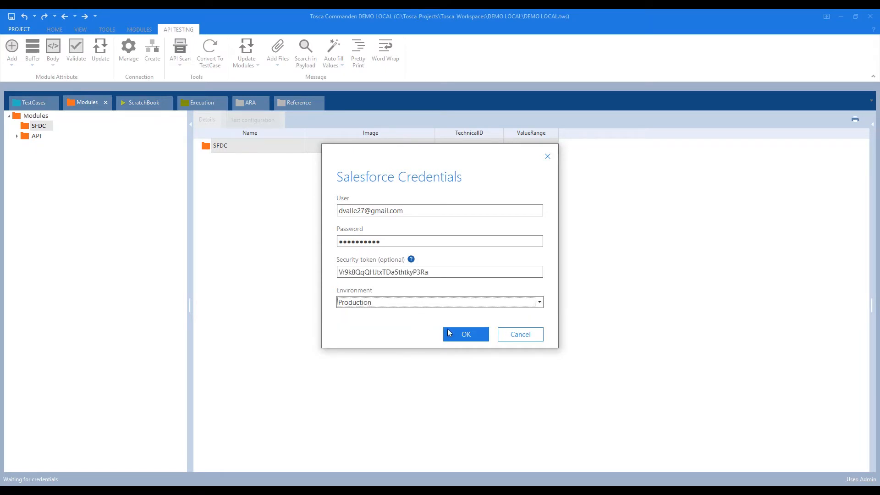
click(461, 336)
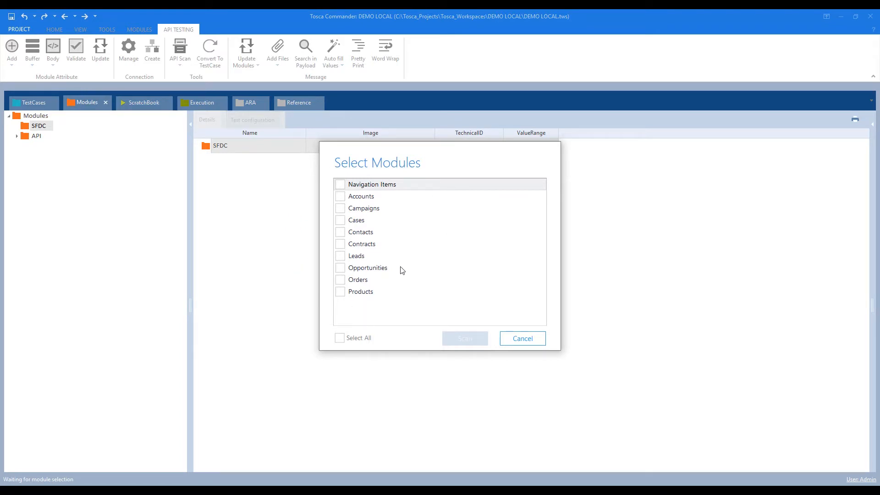
Select all ten Salesforce modules and scan them.
click(340, 338)
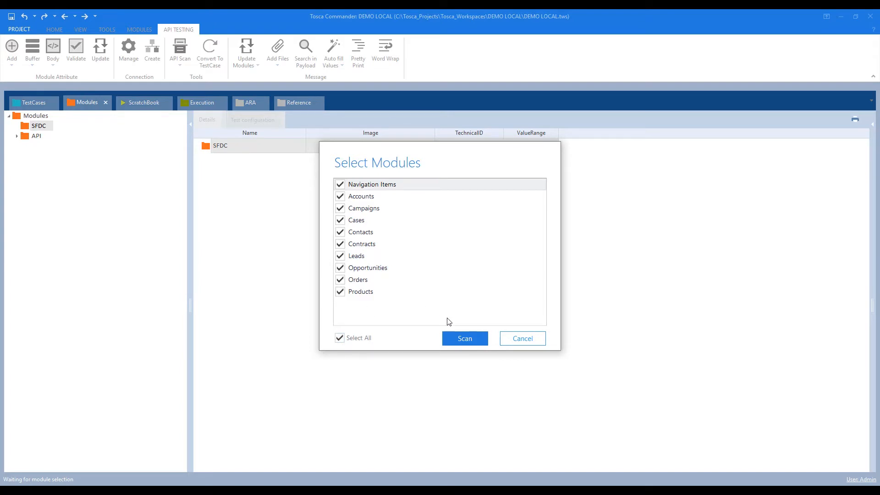
click(461, 344)
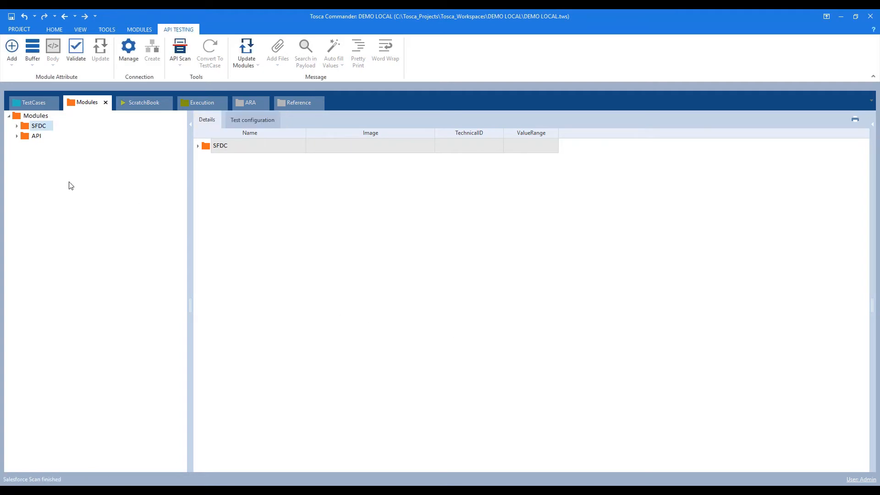
Expand the SFDC folder and open Navigation | Salesforce to see App Launcher | Lightning and TabBar.
click(18, 126)
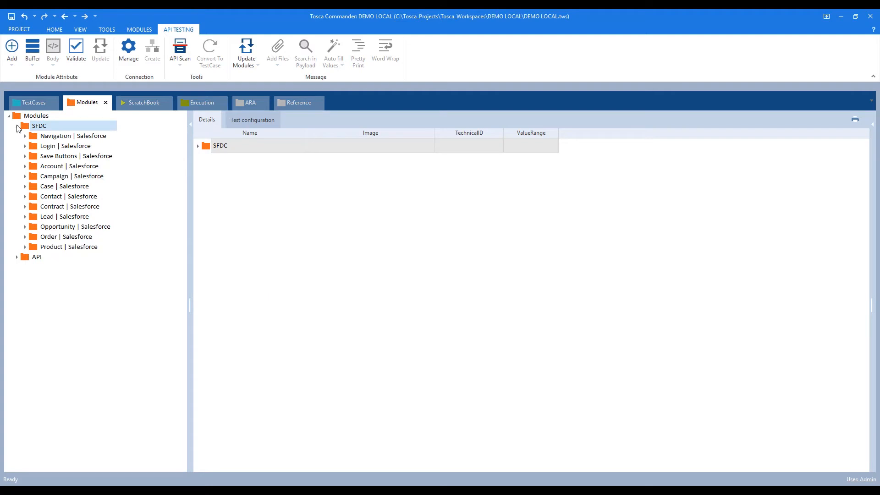
click(44, 137)
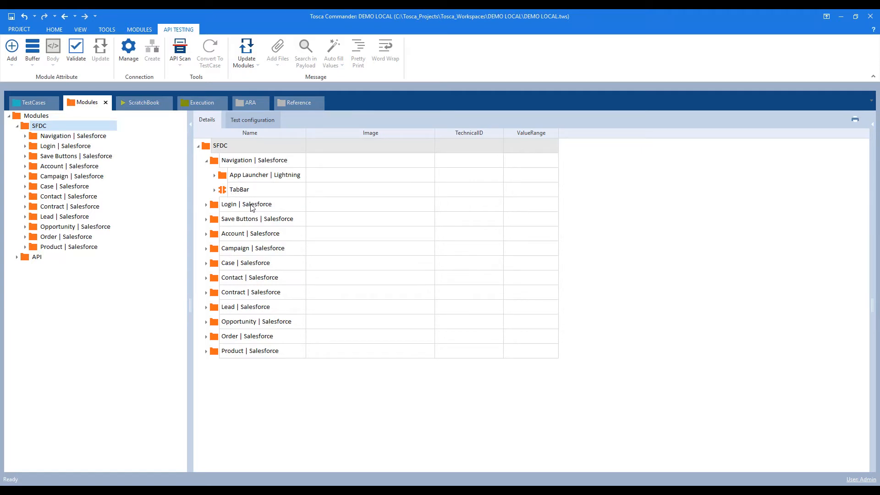
key(alt+Tab)
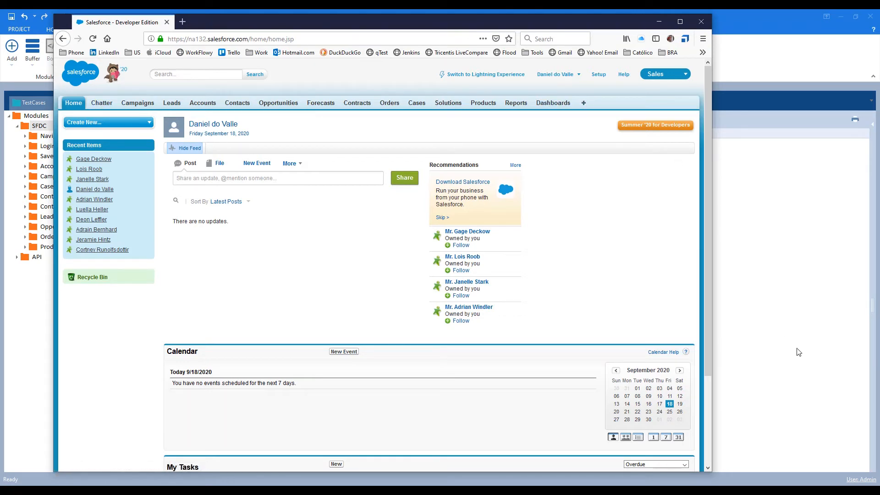
click(784, 304)
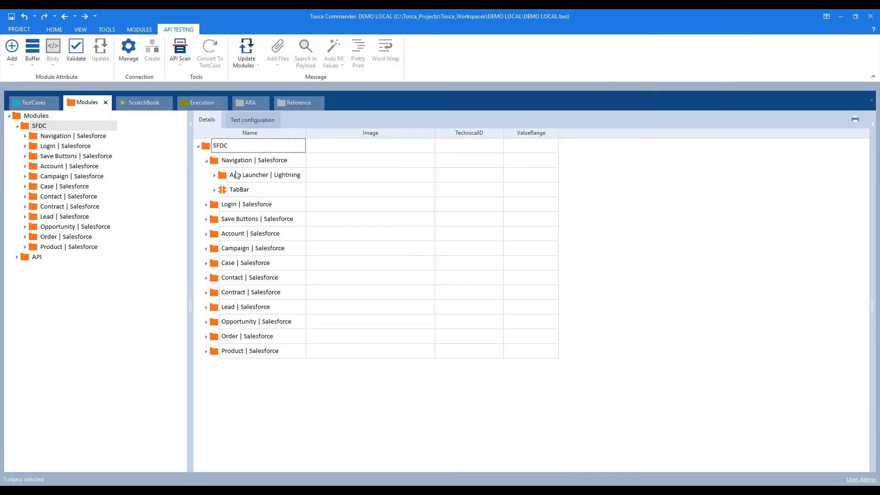
Add a TabBar step to the SFDC test case with AppTabBar Accounts and ActionMode Input.
click(223, 191)
drag(221, 189, 46, 185)
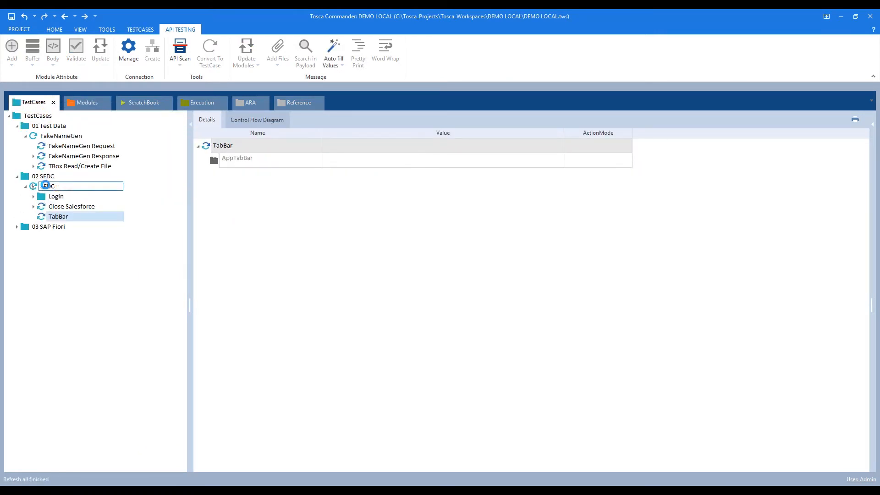
click(347, 167)
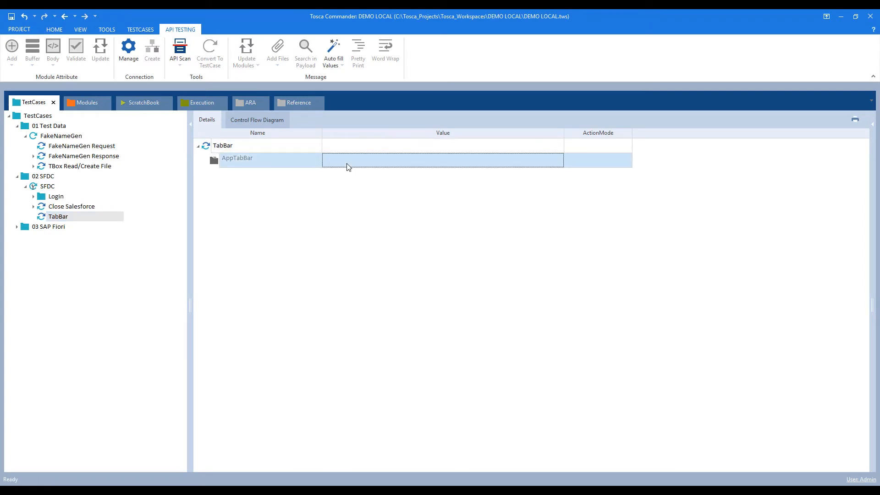
click(348, 167)
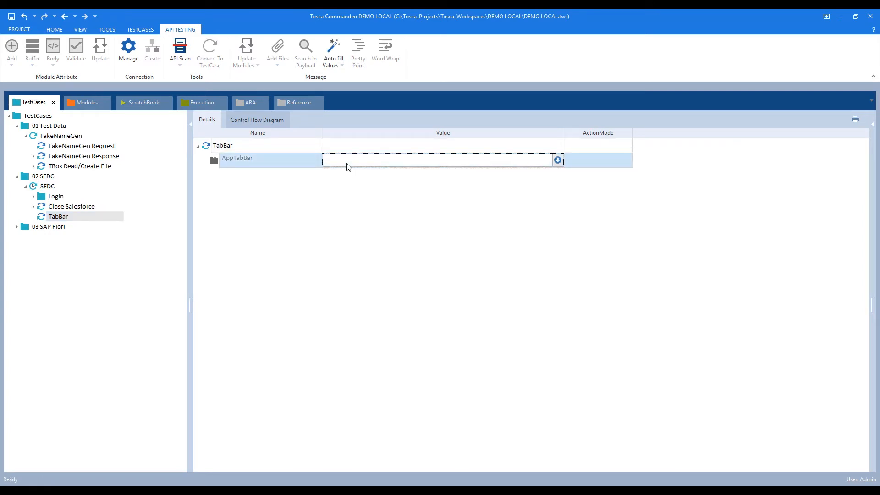
key(Tab)
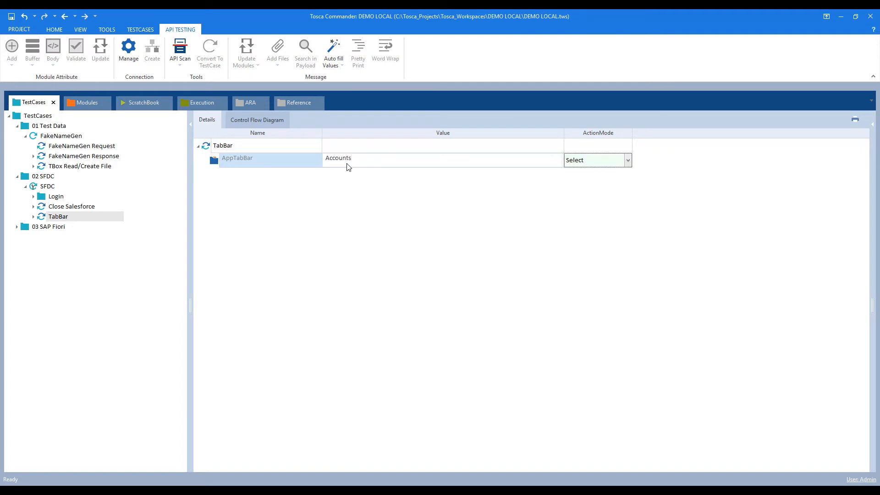
text(Input)
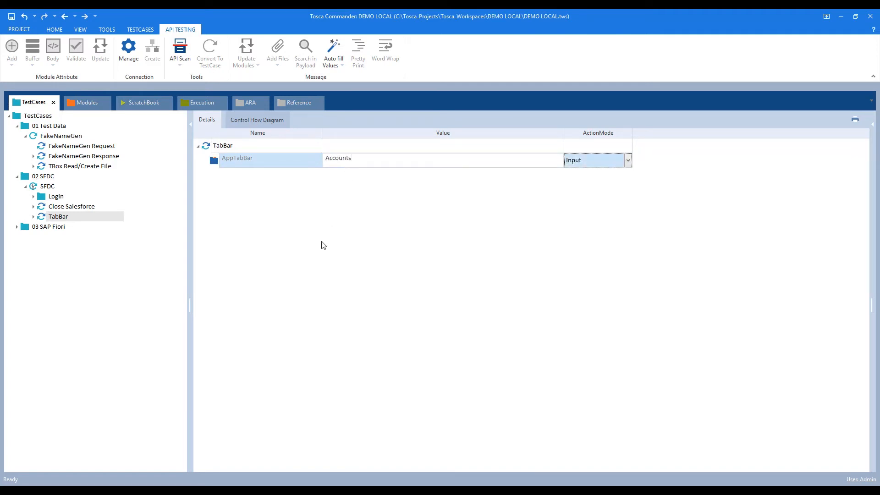
Run the TabBar step in ScratchBook to open Salesforce Accounts.
right_click(62, 217)
click(122, 288)
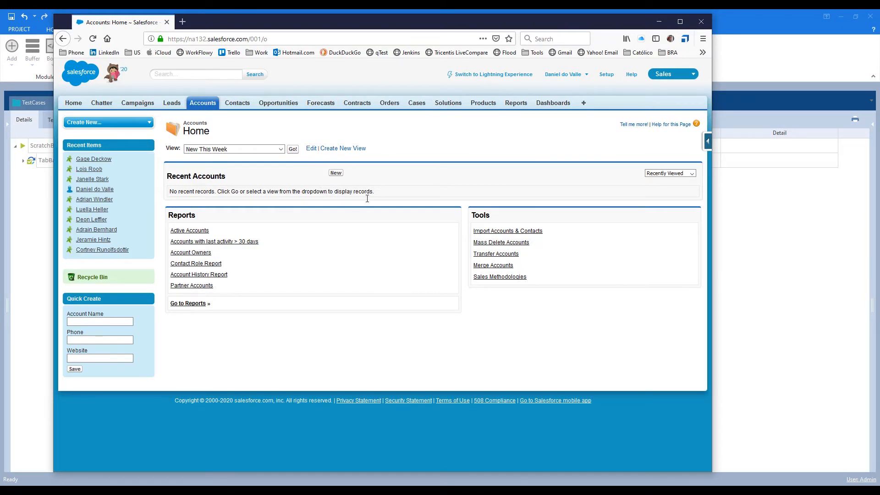
click(28, 235)
click(88, 103)
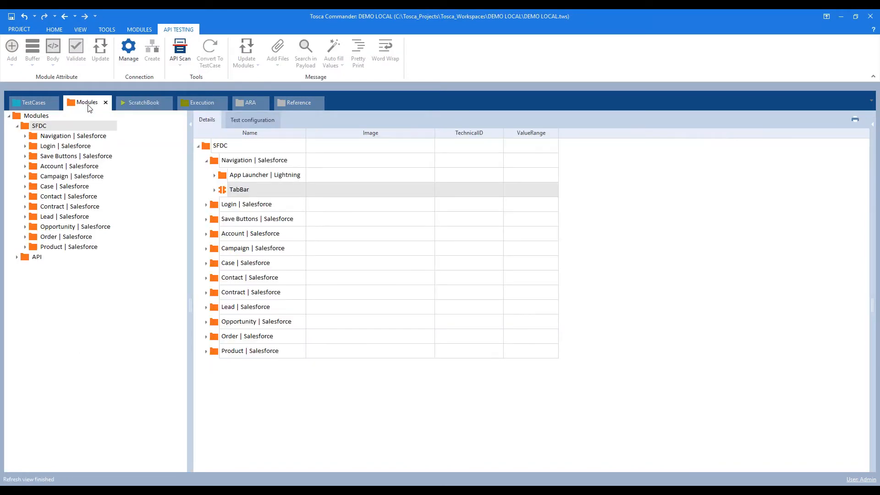
Drag the Account Lists | Salesforce module from the Account | Salesforce folder into the SFDC test case.
click(26, 168)
click(45, 167)
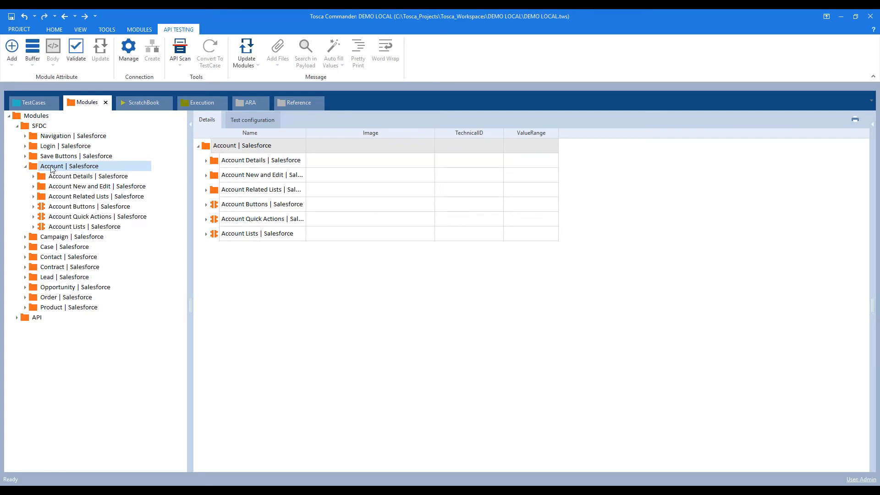
drag(306, 134, 384, 135)
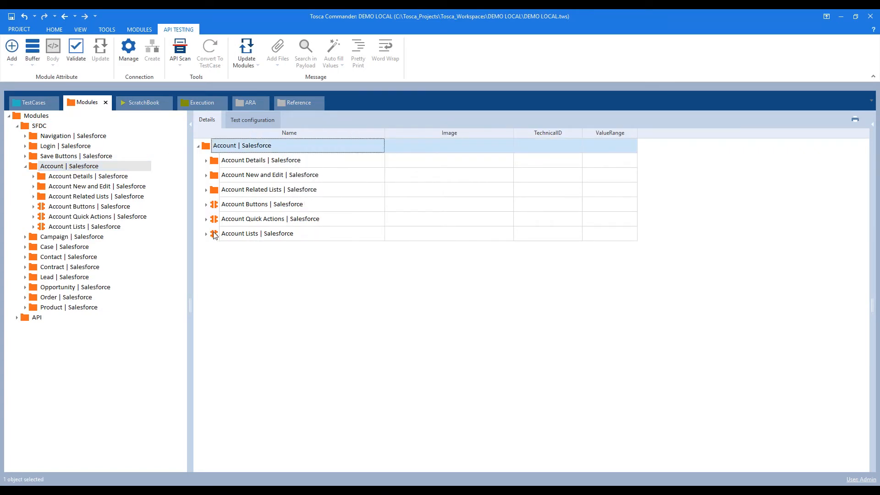
click(68, 227)
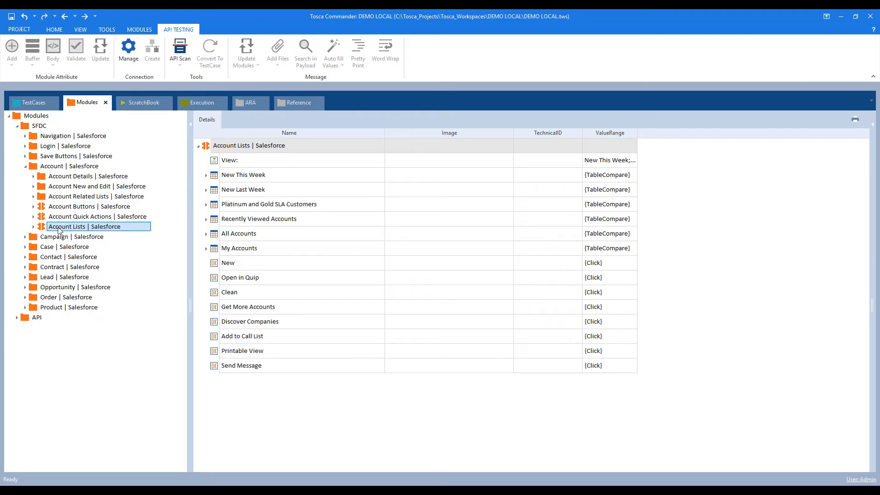
drag(42, 230, 42, 186)
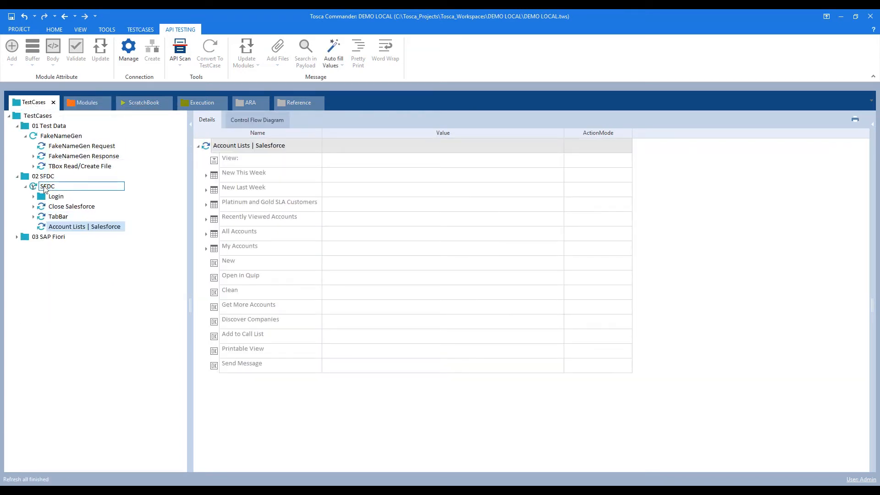
Set the New step's value to {Click}.
click(340, 263)
click(380, 262)
click(550, 263)
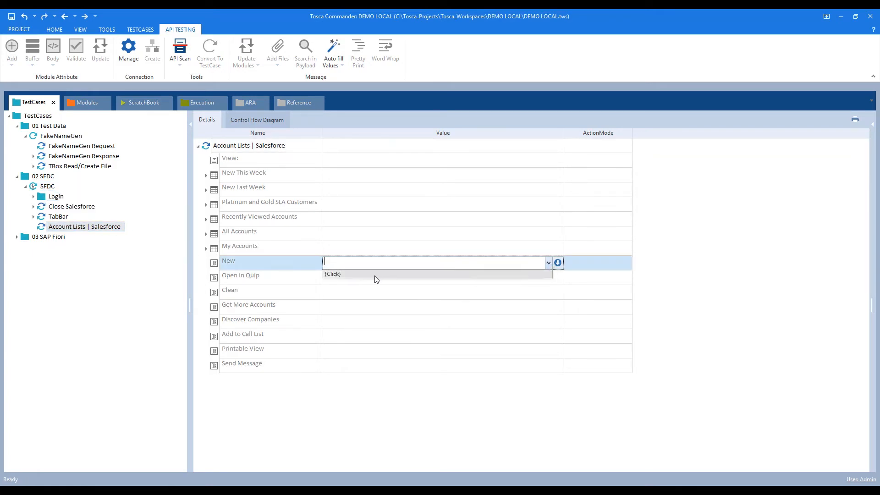
click(358, 277)
key(Return)
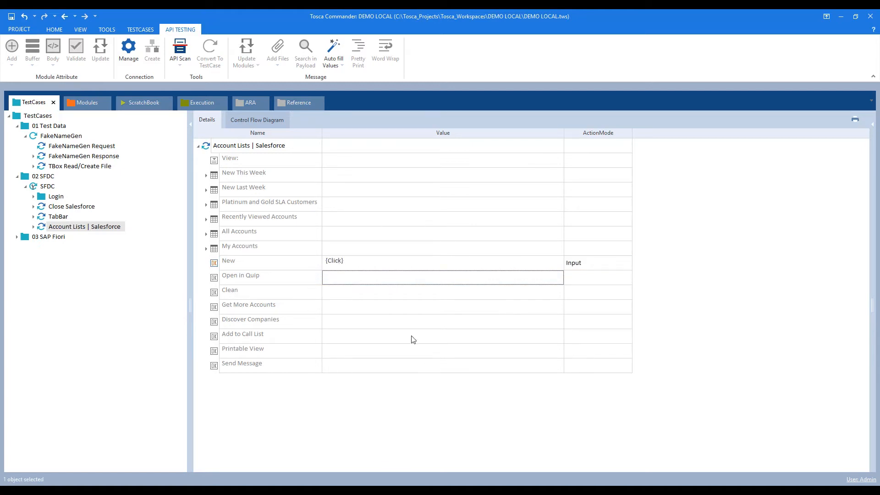
Run the Account Lists | Salesforce step in ScratchBook to open Salesforce's New Account form.
click(93, 226)
right_click(69, 231)
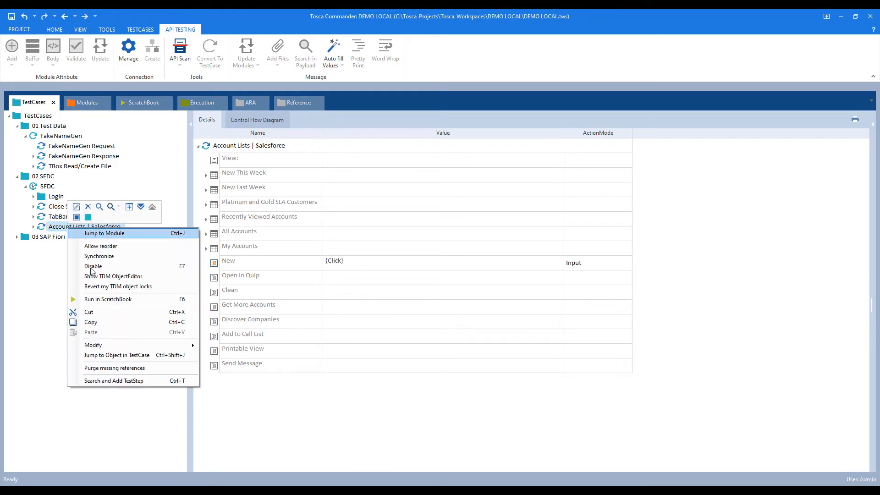
click(95, 299)
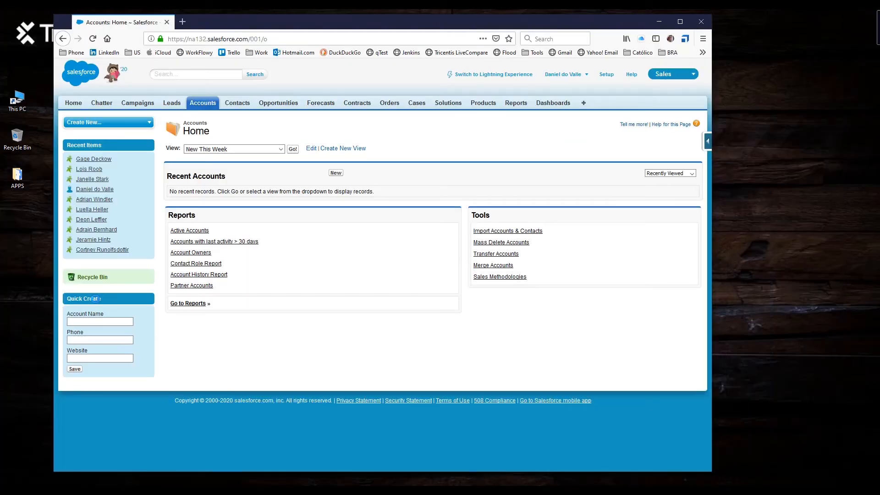
click(336, 174)
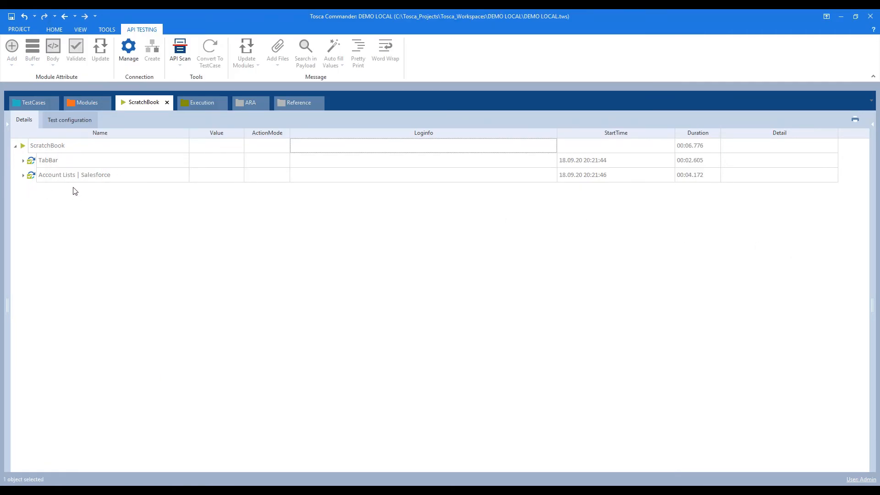
click(81, 102)
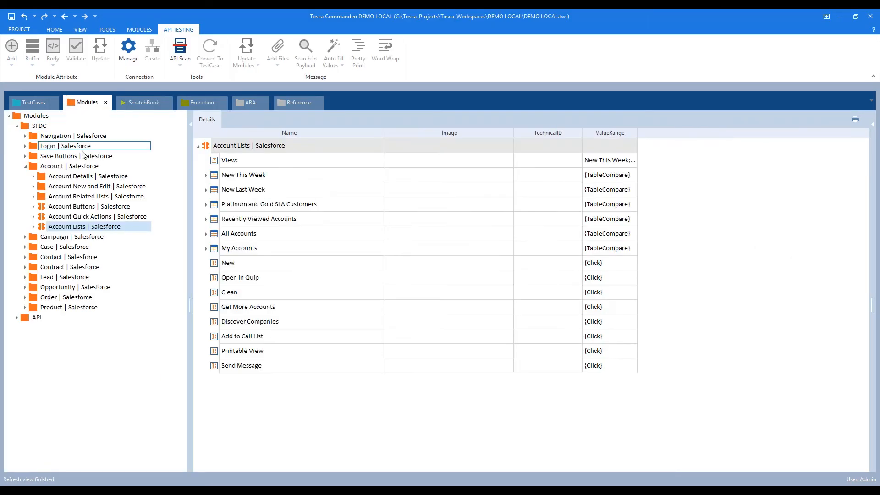
Drag Account Information and Address Information from Account New and Edit into the SFDC test case.
click(34, 187)
click(69, 187)
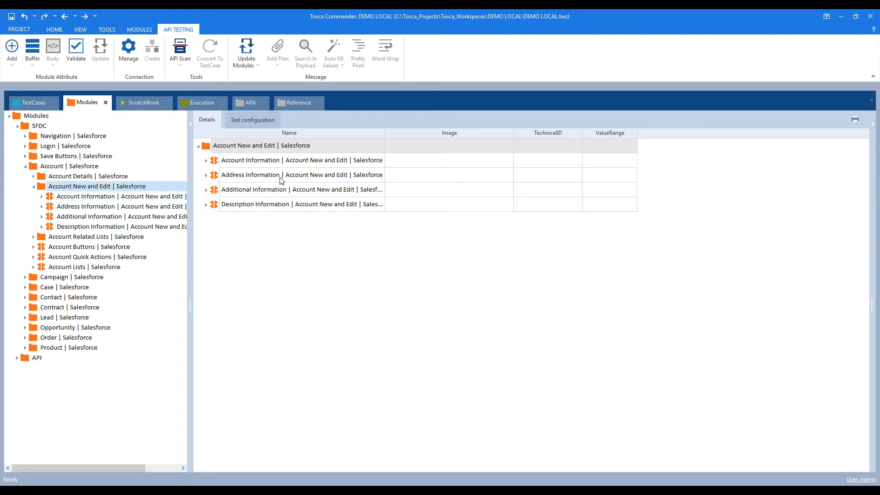
click(215, 164)
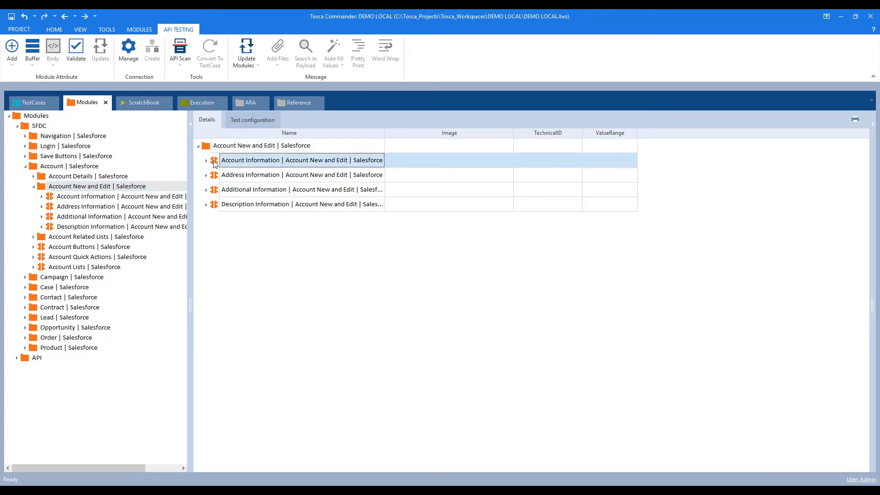
drag(214, 164, 48, 189)
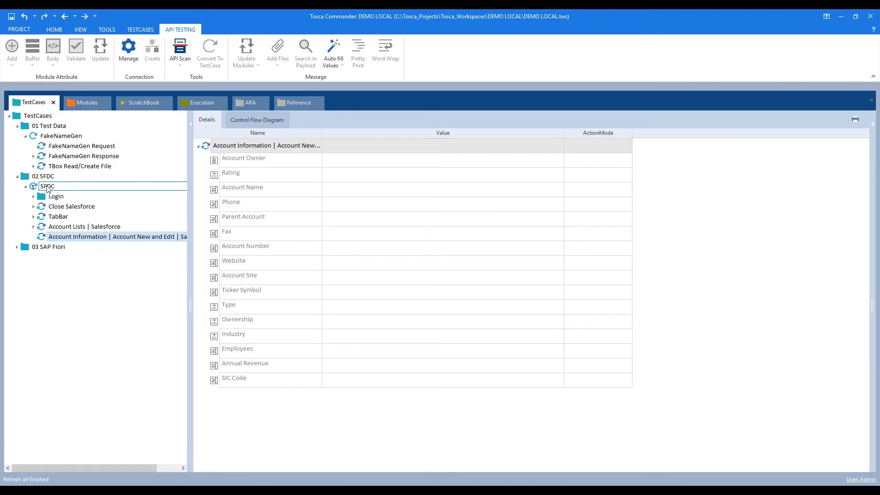
click(87, 102)
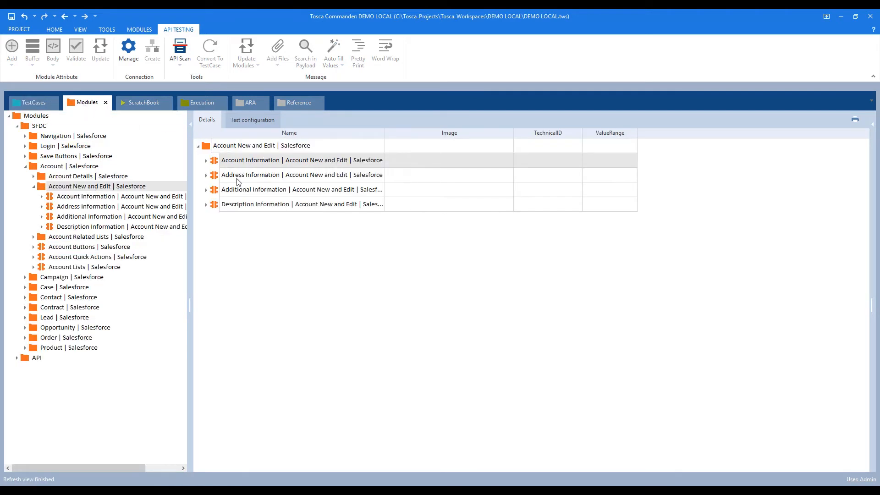
drag(234, 177, 44, 188)
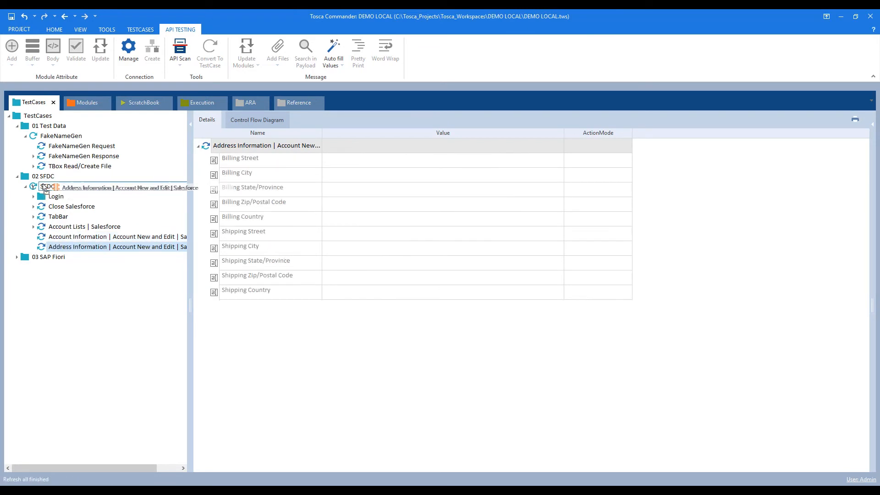
Open the Account Information step and select the {B[FakeName]} placeholder in the notes.
click(85, 237)
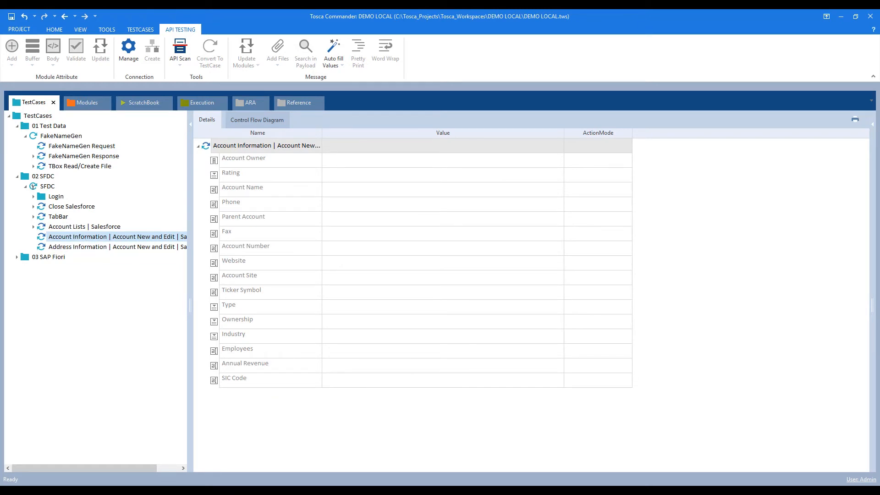
key(alt+Tab)
drag(122, 399, 74, 400)
key(ctrl+c)
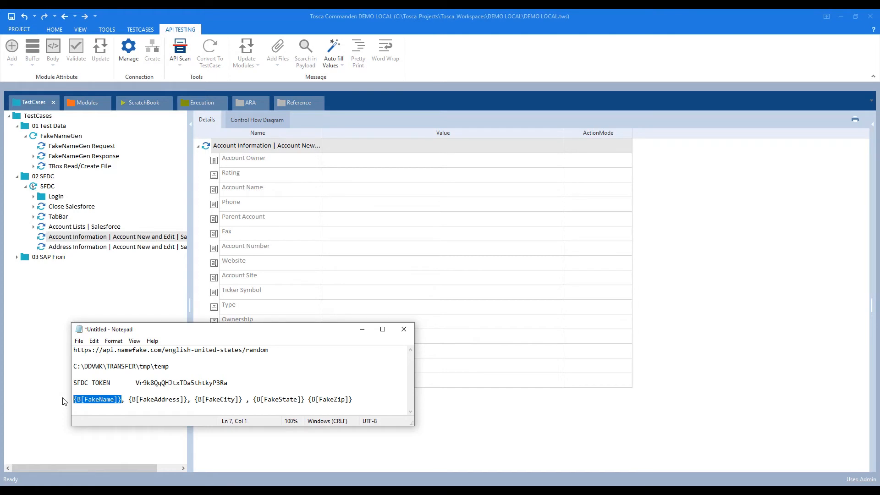
Paste the {B[FakeName]} buffer into Account Name.
click(362, 329)
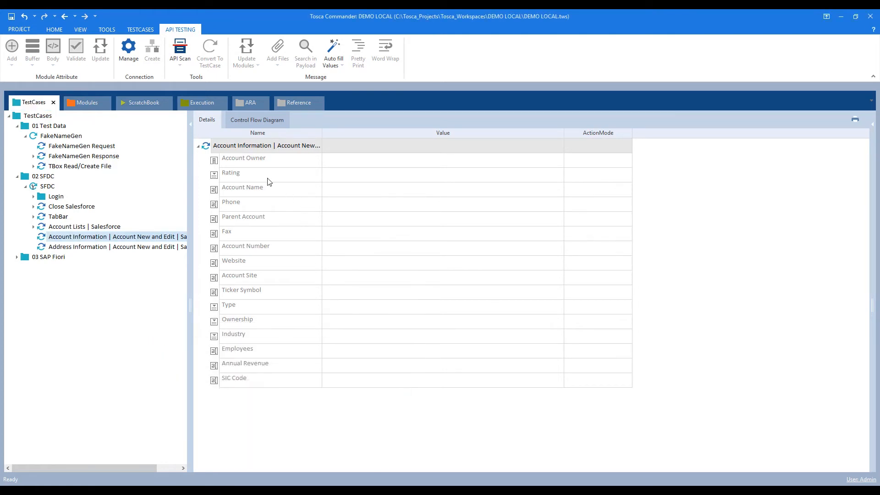
click(340, 189)
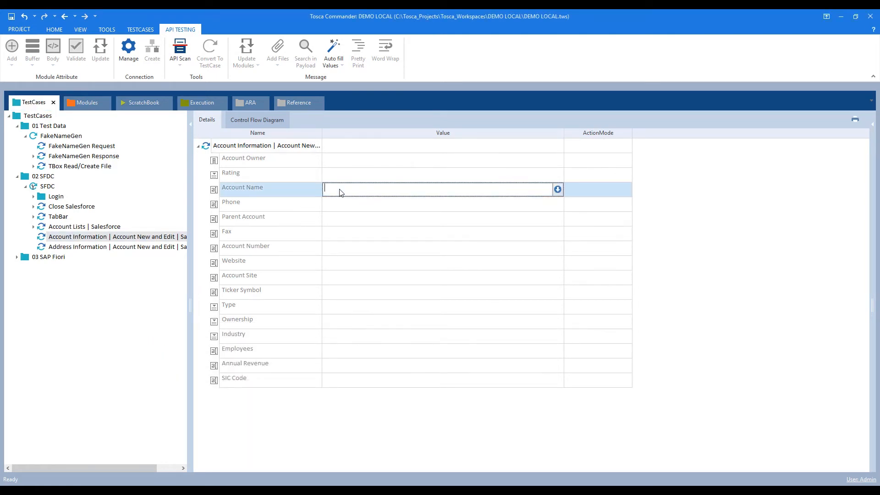
key(ctrl+v)
click(339, 206)
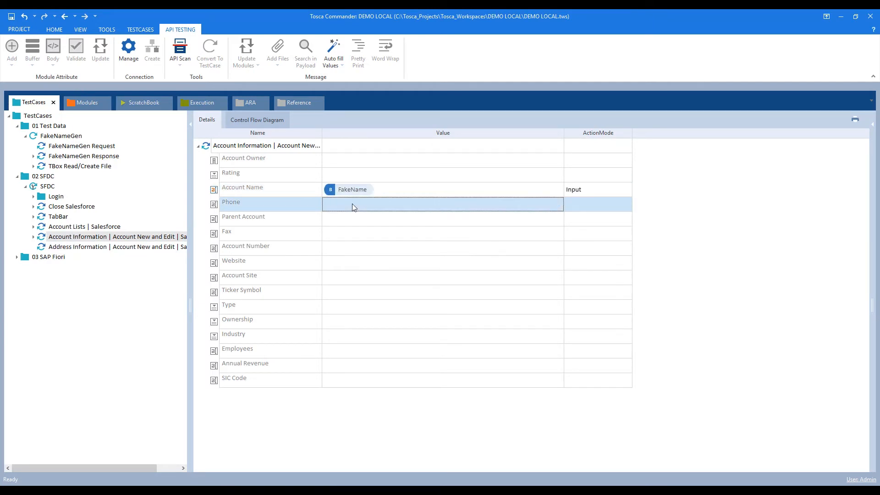
Set Phone to {rnd[9]} and check its result with Translate value.
click(350, 208)
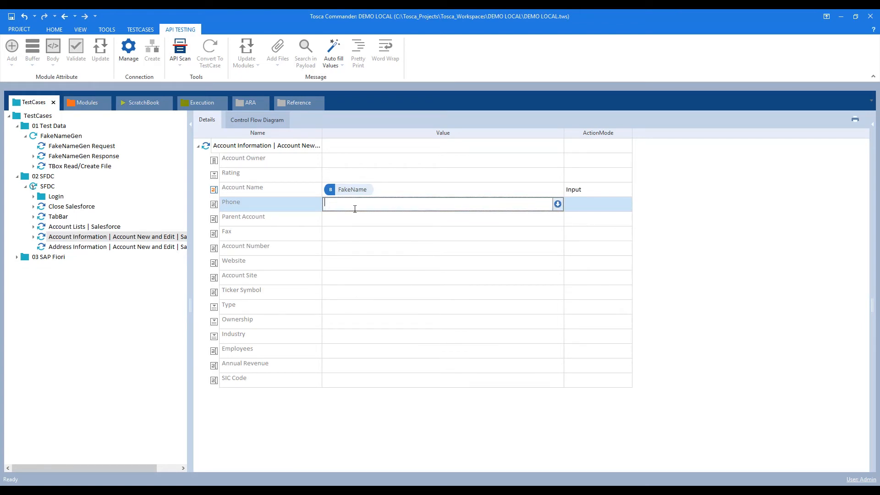
text({)
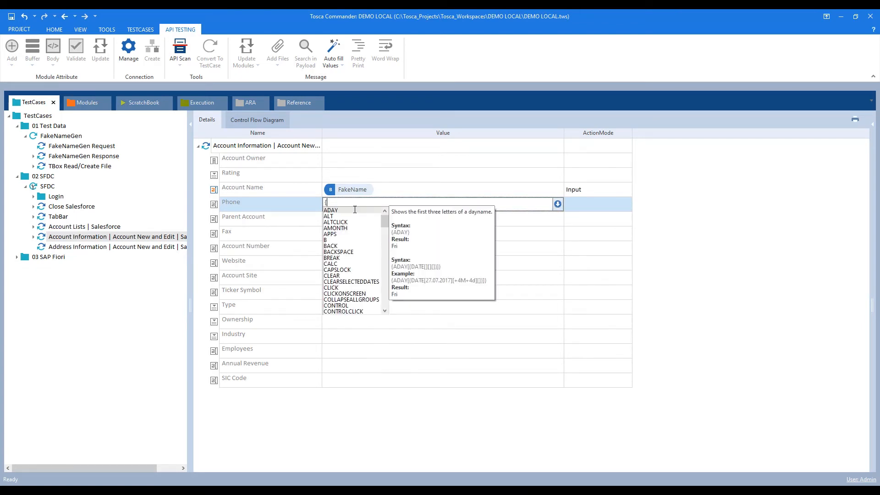
text(rnd)
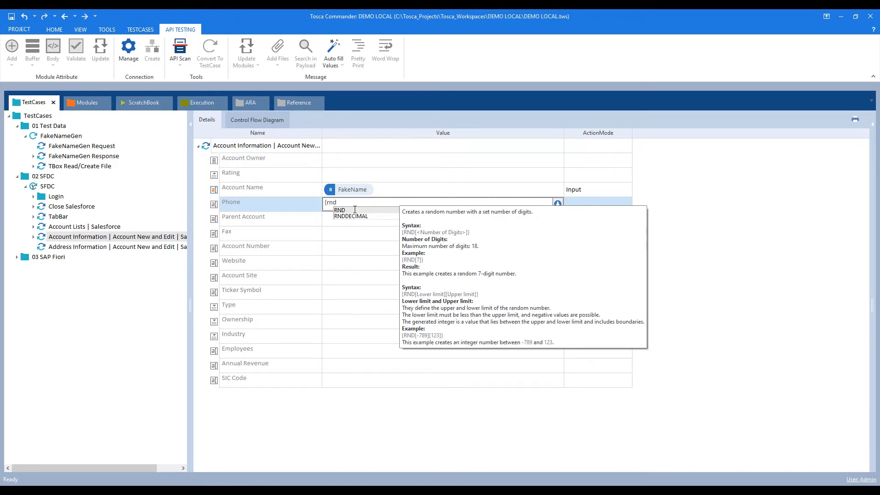
text([)
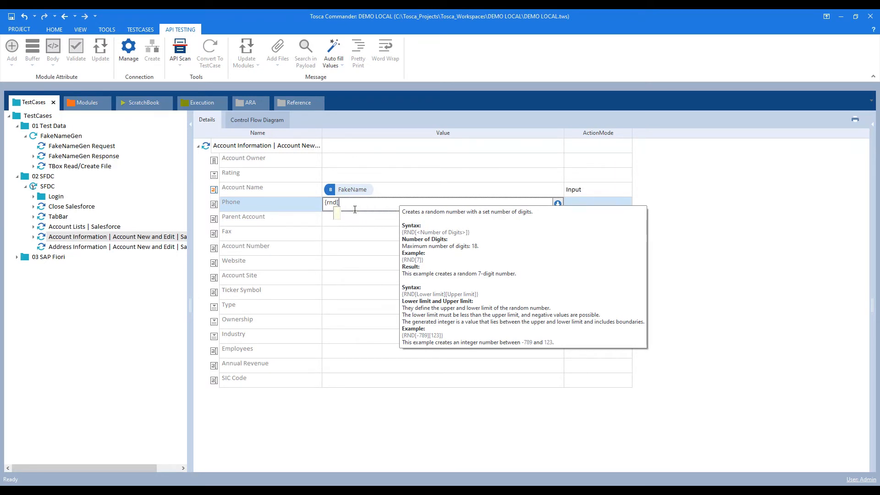
text(9)
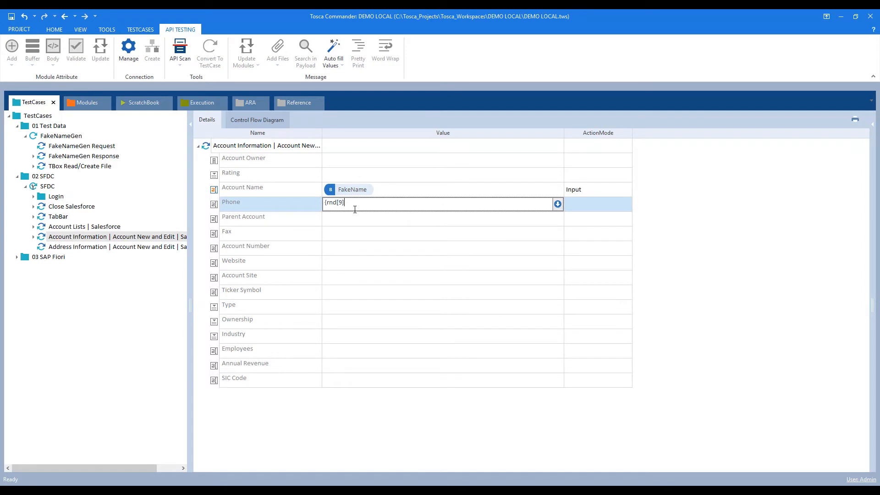
key(Return)
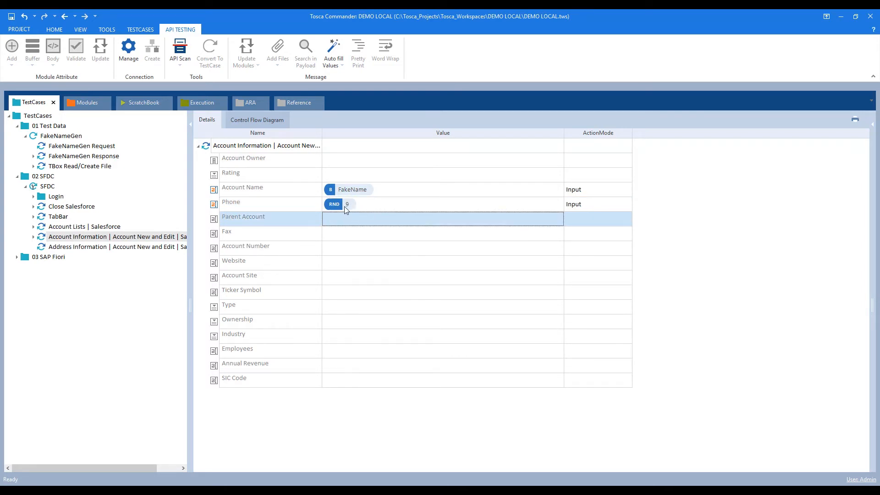
right_click(367, 207)
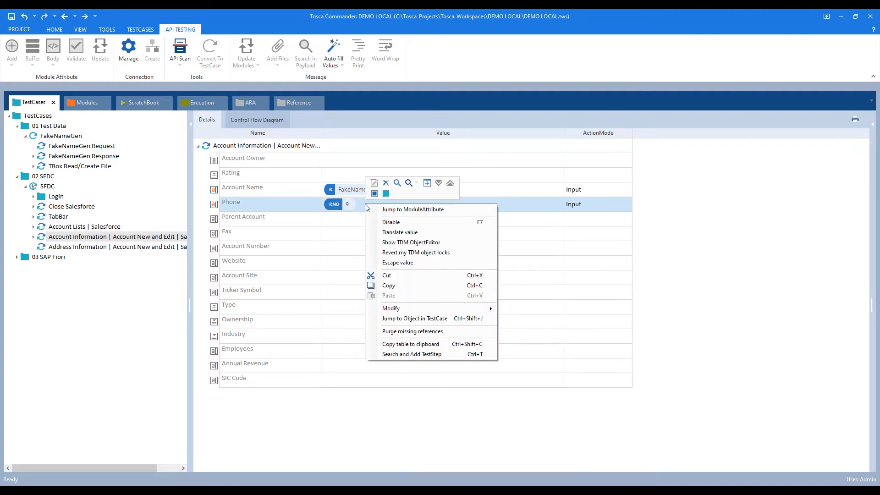
click(406, 233)
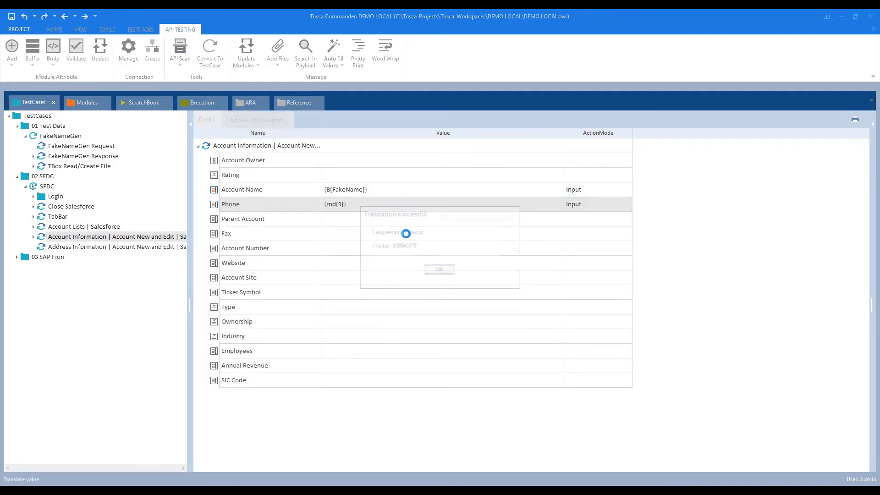
click(438, 271)
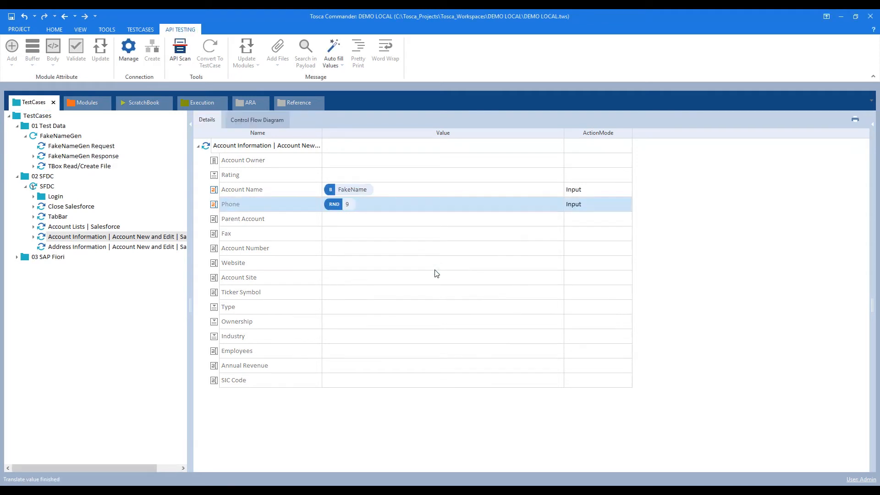
click(86, 249)
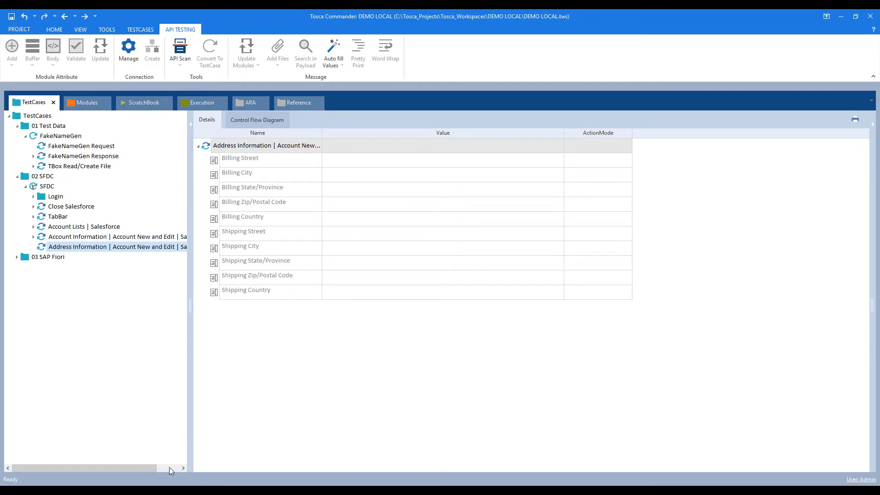
Copy the address placeholders from the notes and set Billing Street to {B[FakeAddress]}.
key(alt+Tab)
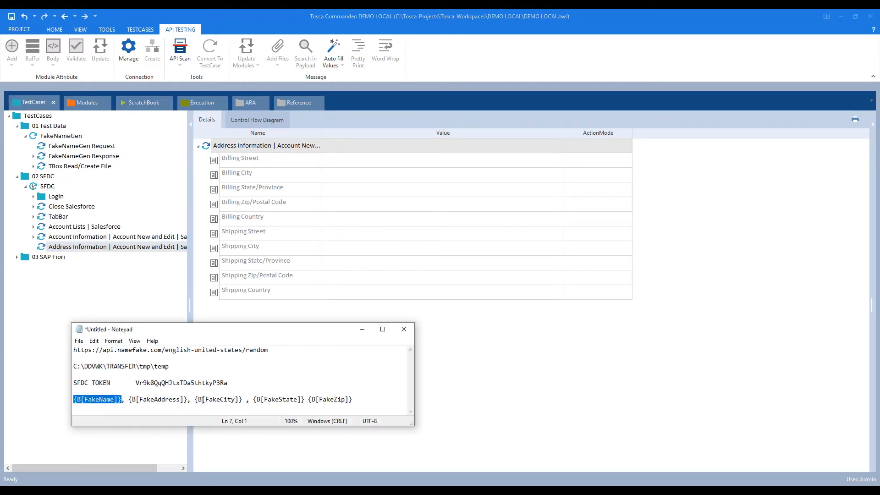
drag(128, 400, 362, 416)
key(ctrl+c)
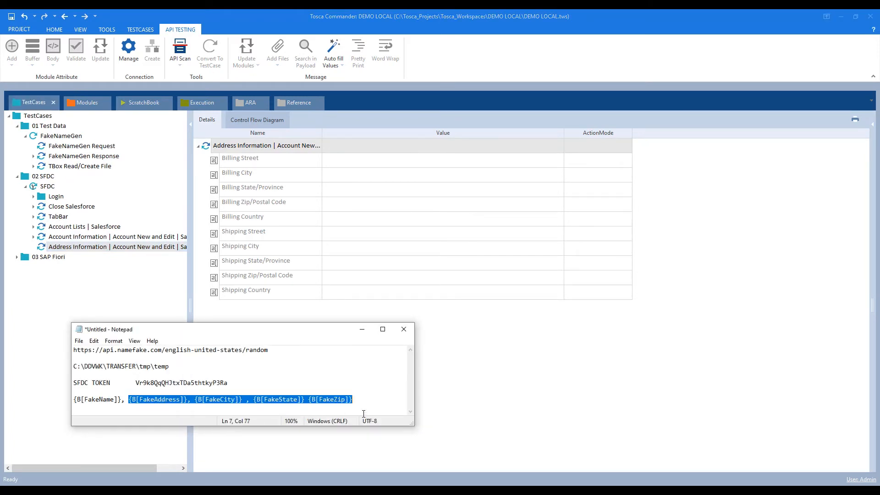
click(362, 329)
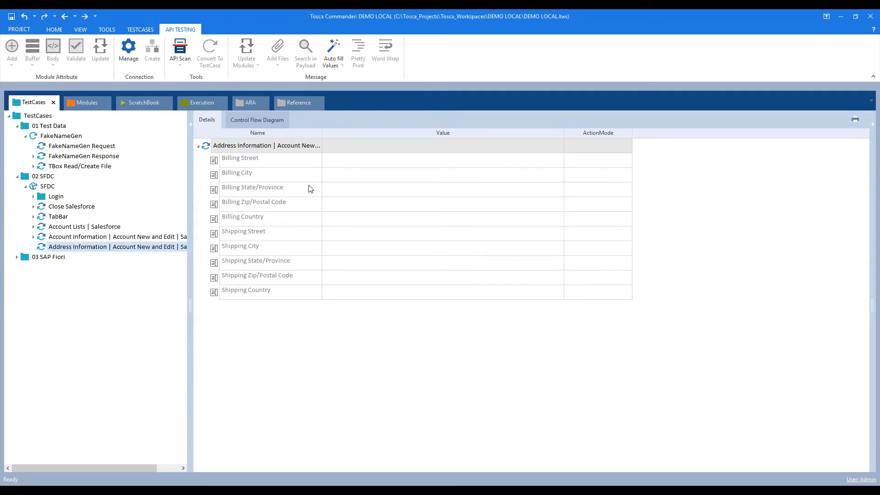
click(339, 163)
key(ctrl+v)
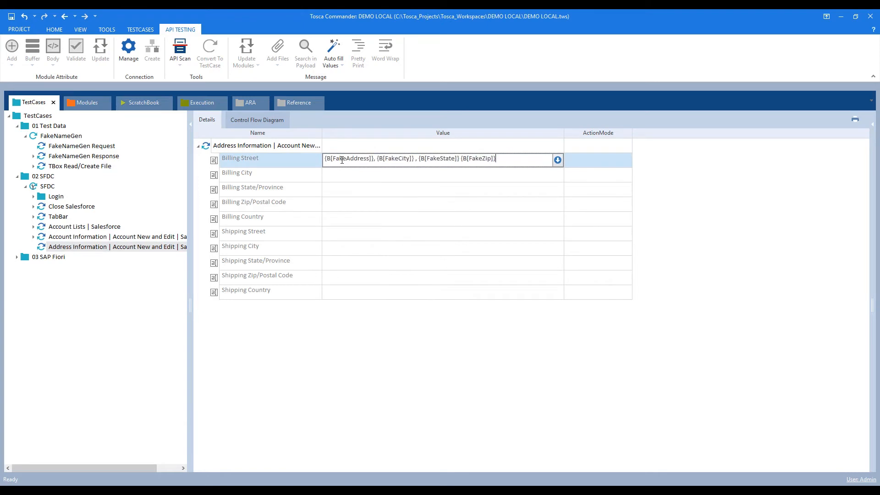
drag(374, 159, 533, 169)
key(ctrl+c)
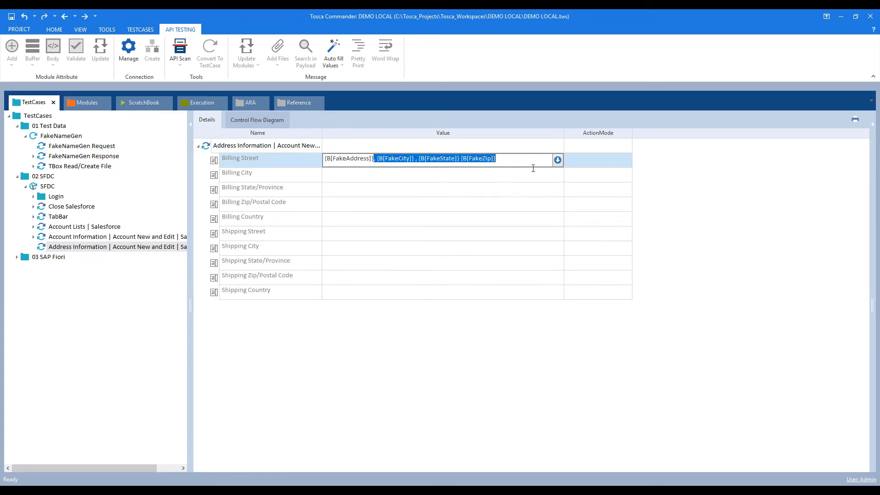
key(BackSpace)
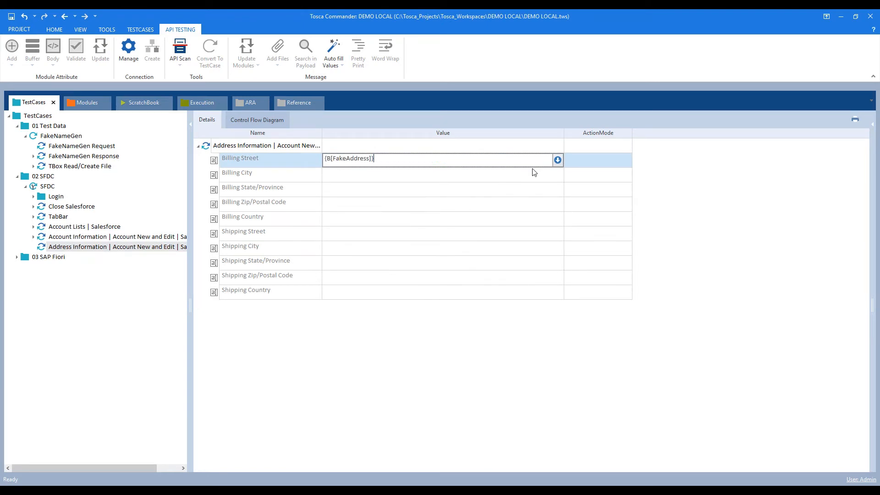
key(Return)
Set Billing City to the {B[FakeCity]} buffer, removing the extra placeholders.
click(338, 175)
key(ctrl+v)
click(328, 176)
key(BackSpace)
key(BackSpace)
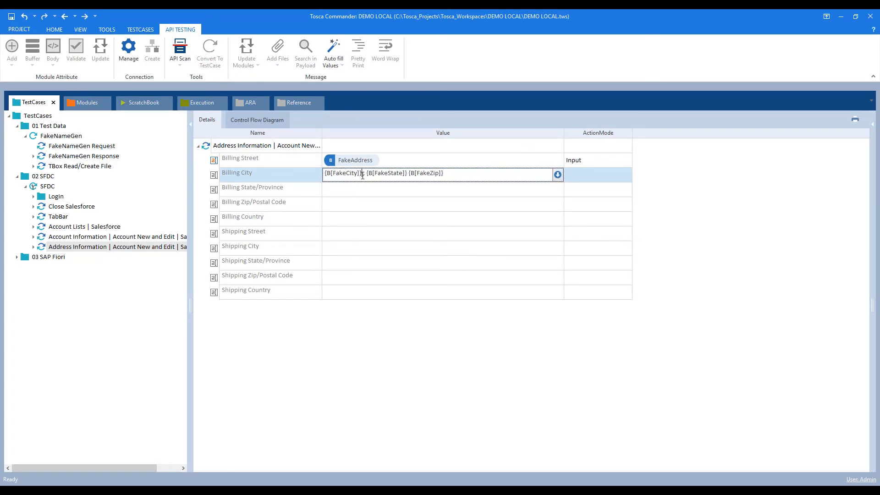
drag(361, 175, 464, 175)
key(ctrl+c)
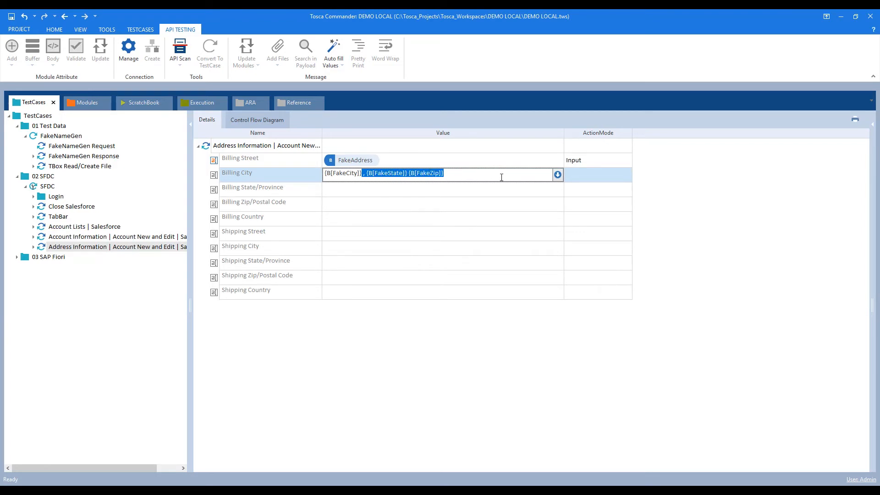
key(Delete)
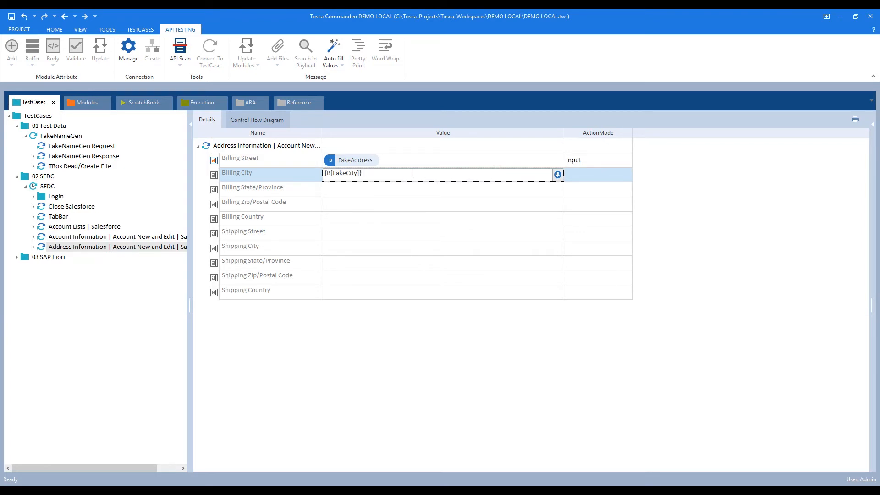
Set Billing State/Province to {B[FakeState]} and Billing Zip/Postal Code to {B[FakeZip]}.
click(333, 189)
key(ctrl+v)
click(331, 189)
key(BackSpace)
key(BackSpace)
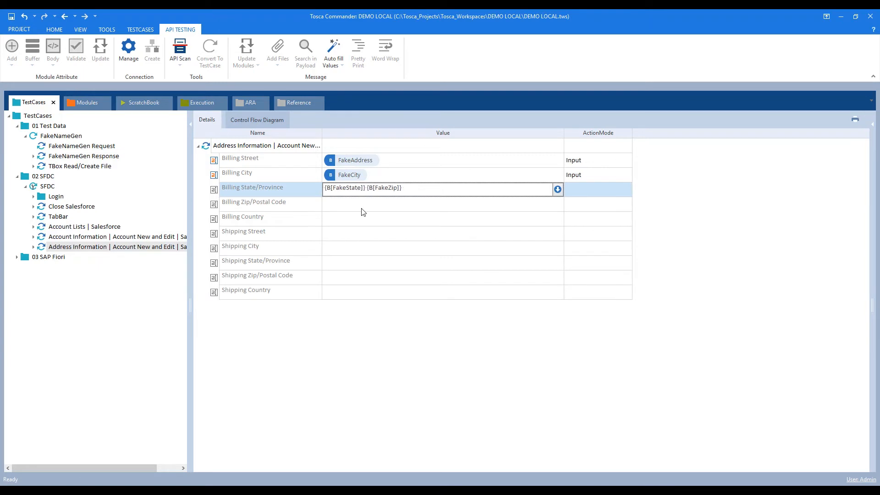
drag(368, 188, 477, 188)
key(ctrl+x)
click(348, 205)
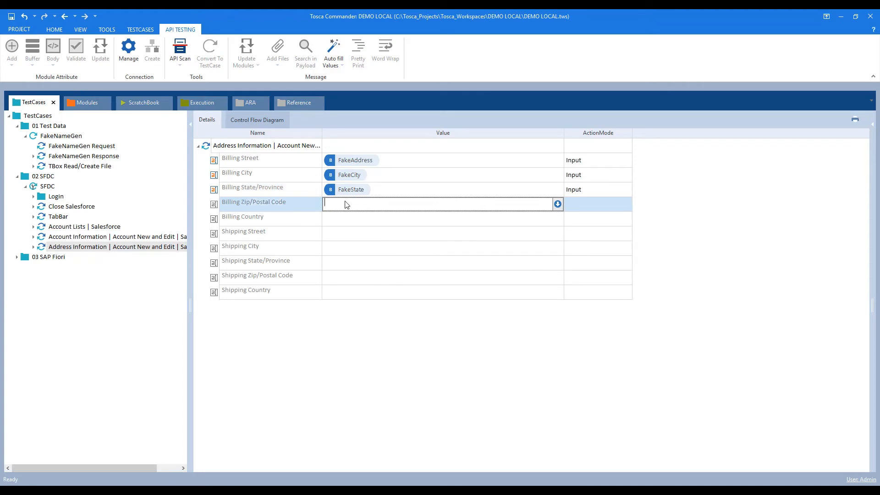
key(ctrl+v)
key(Home)
key(Delete)
key(Return)
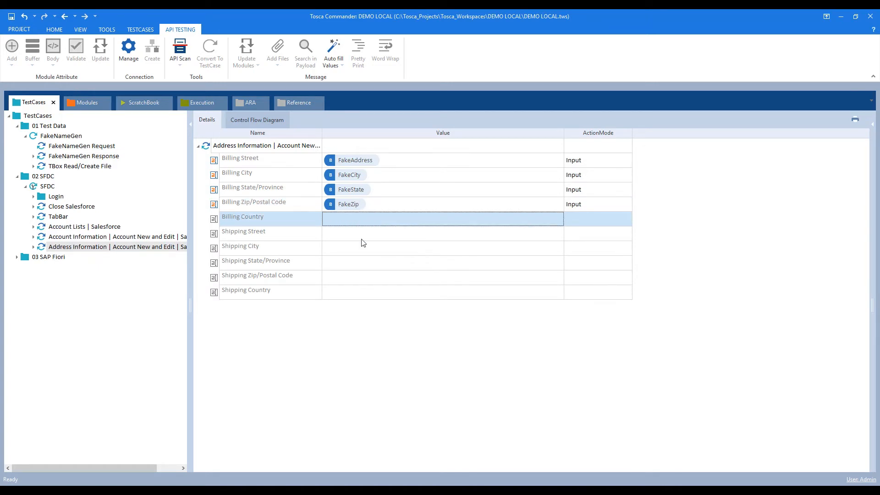
Select both the Account Information and Address Information steps.
click(115, 246)
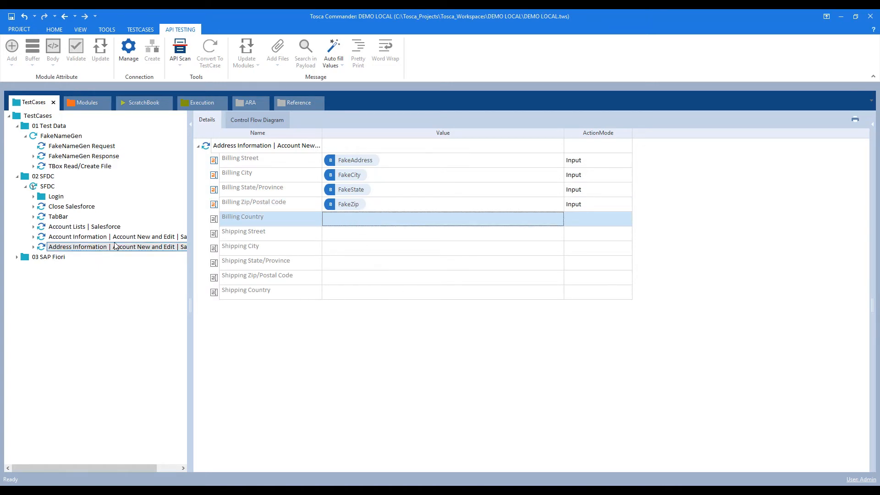
click(87, 238)
shift+click(90, 249)
Run the Account and Address Information steps in ScratchBook to fill the New Account form.
right_click(90, 248)
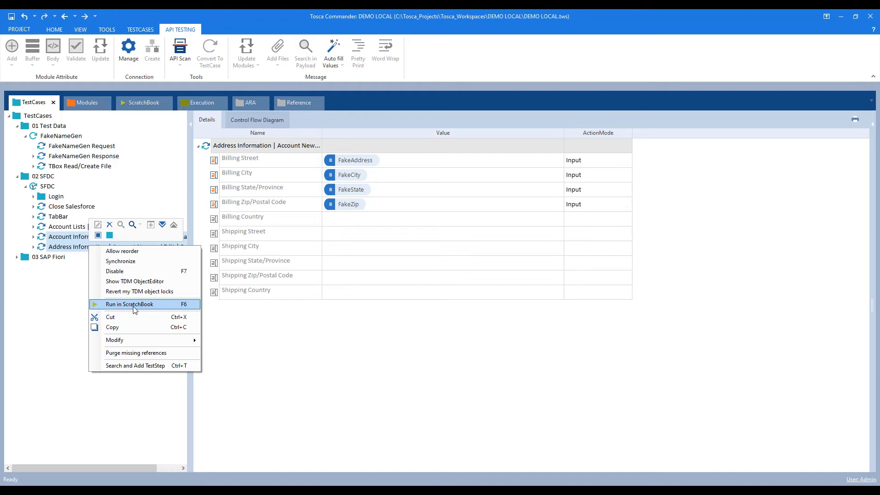
click(134, 305)
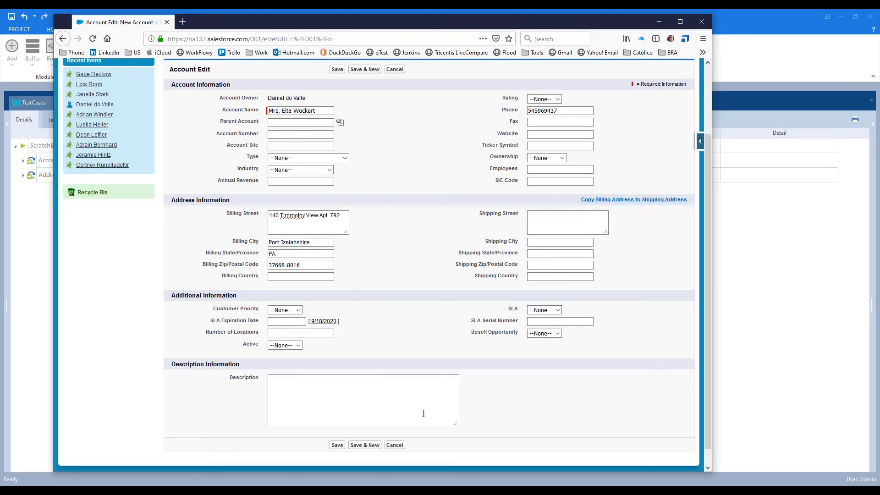
click(758, 251)
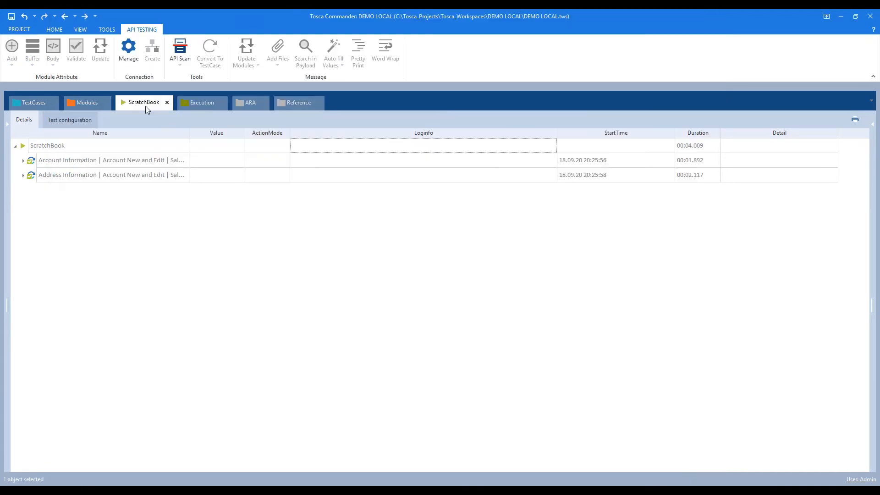
click(86, 103)
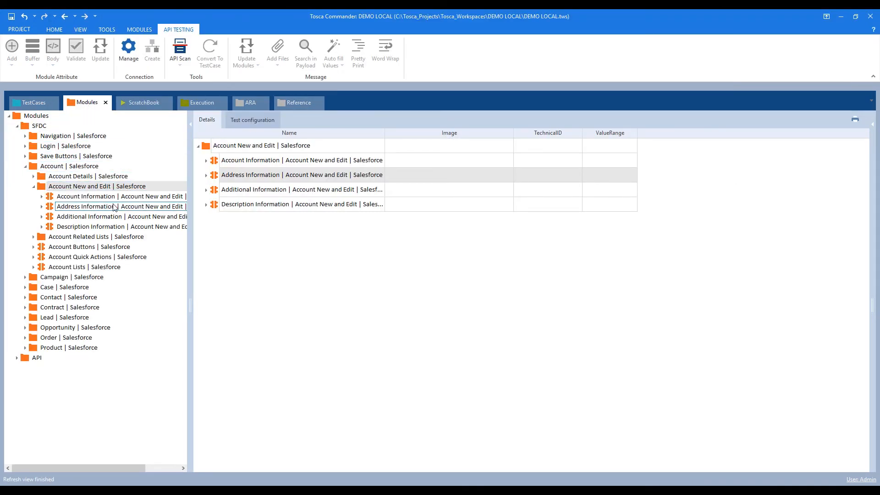
Add a Save Buttons | Salesforce step to SFDC with Cancel set to {Click}.
double_click(49, 158)
click(47, 166)
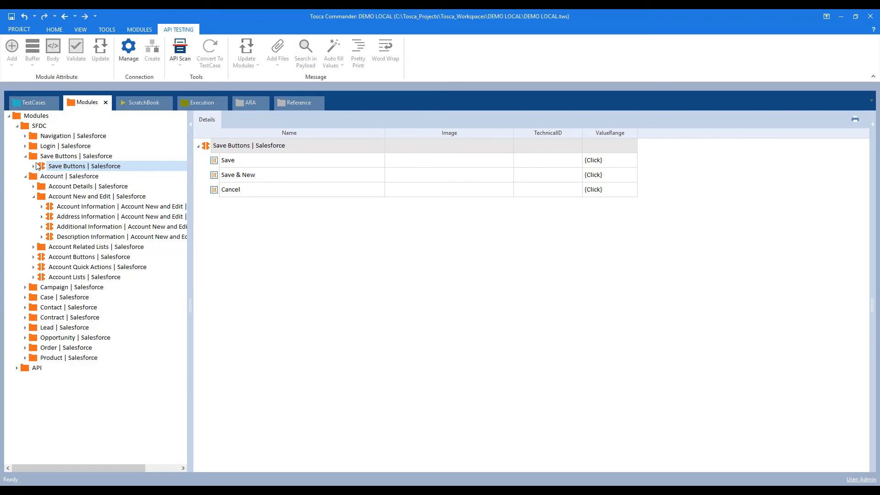
drag(42, 168, 49, 189)
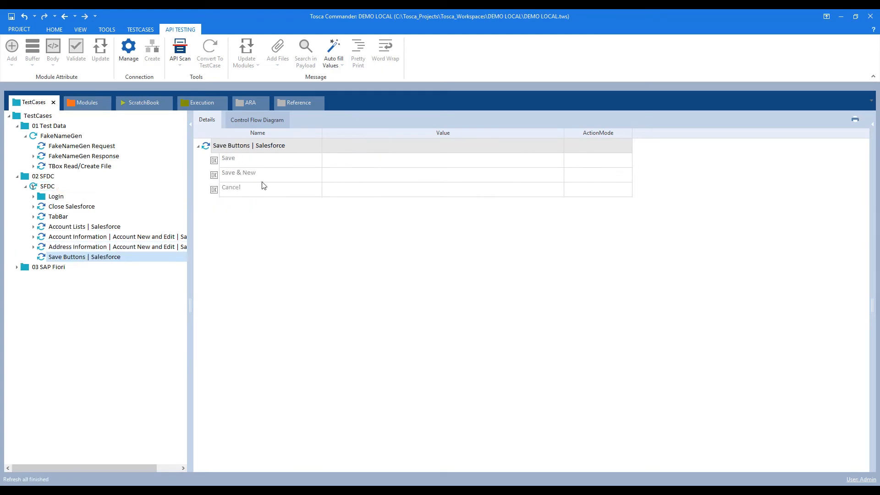
click(338, 192)
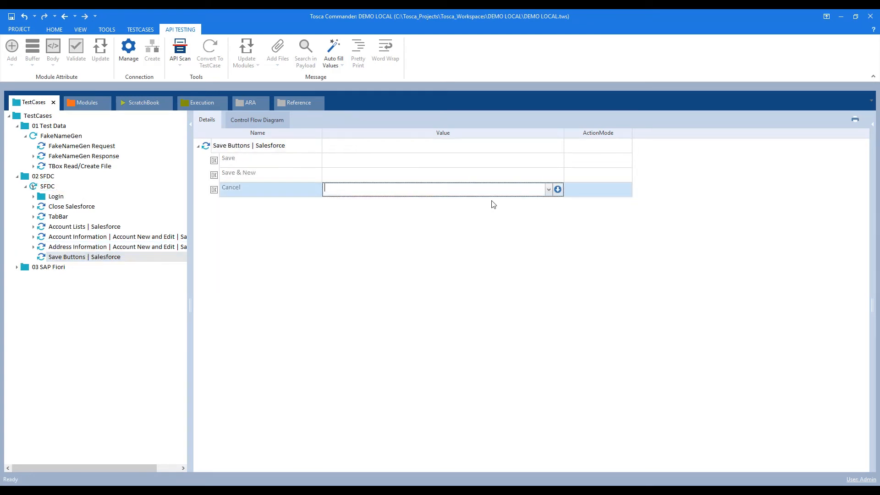
click(549, 190)
click(448, 201)
click(458, 244)
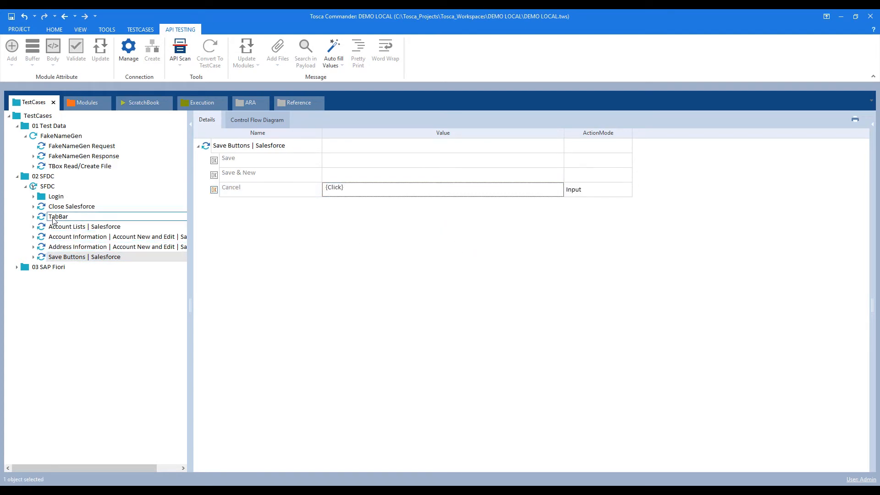
Move Close Salesforce below Save Buttons and run both steps in ScratchBook.
drag(55, 209, 51, 260)
click(65, 249)
shift+click(63, 256)
right_click(63, 257)
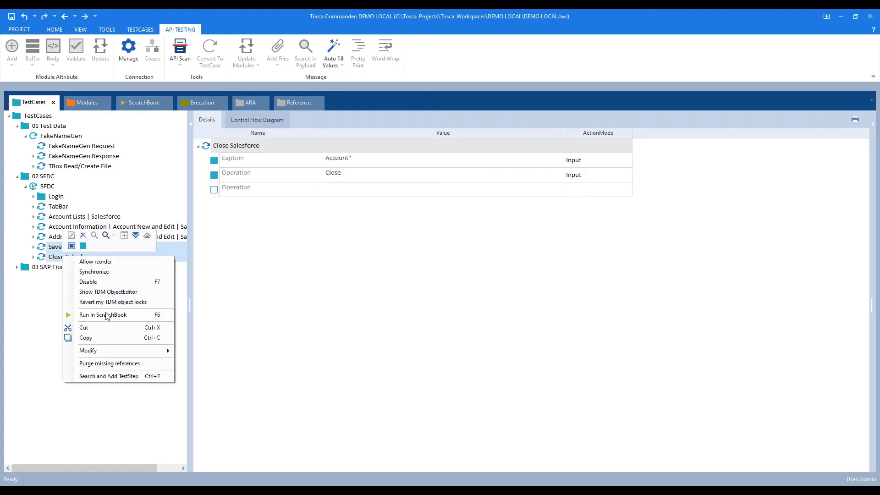
click(104, 317)
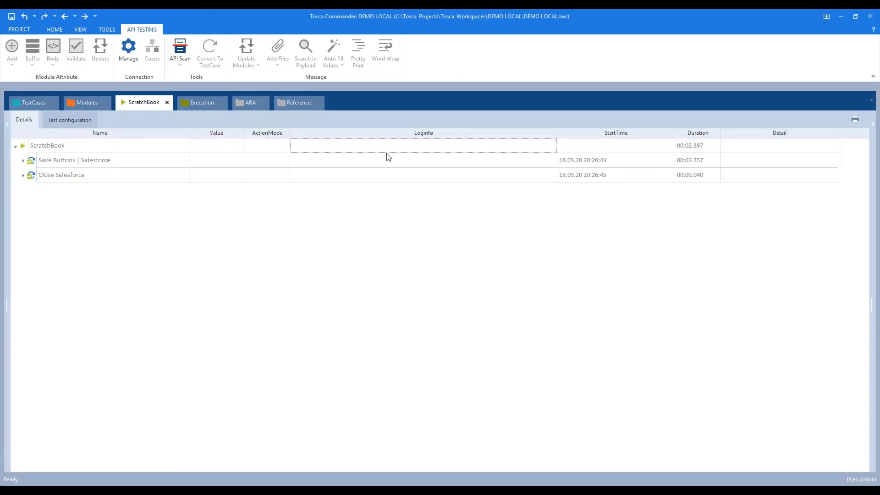
click(33, 103)
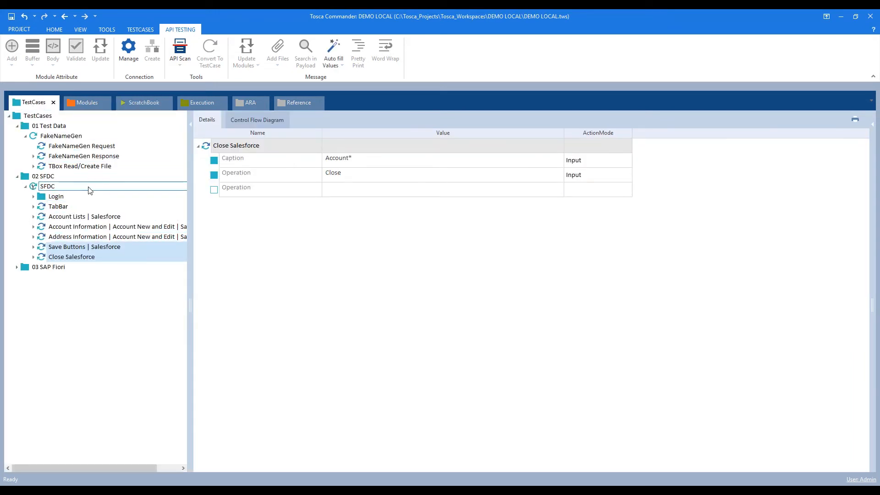
Run Login SAP Fiori from 03 SAP Fiori > SAP Fiori in ScratchBook.
click(17, 268)
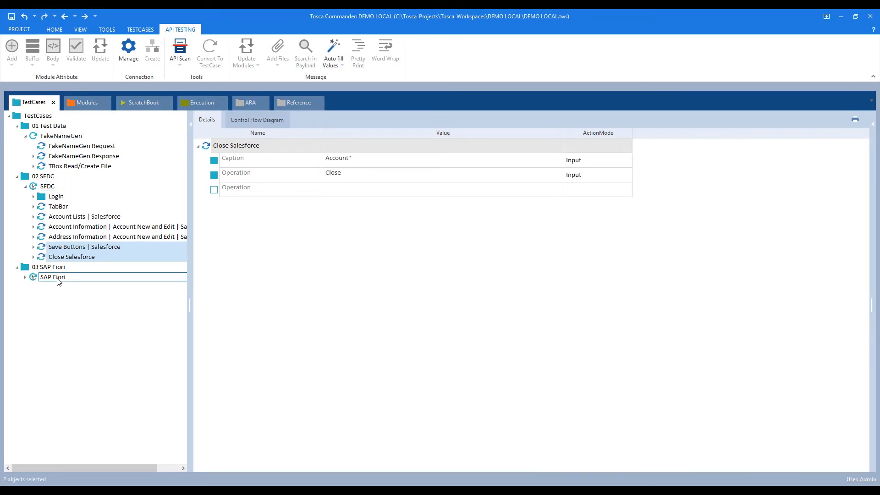
click(25, 277)
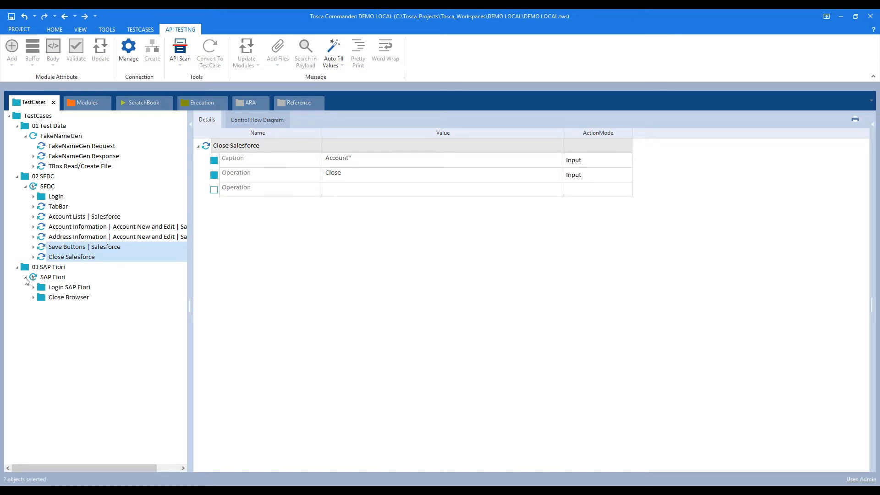
click(69, 288)
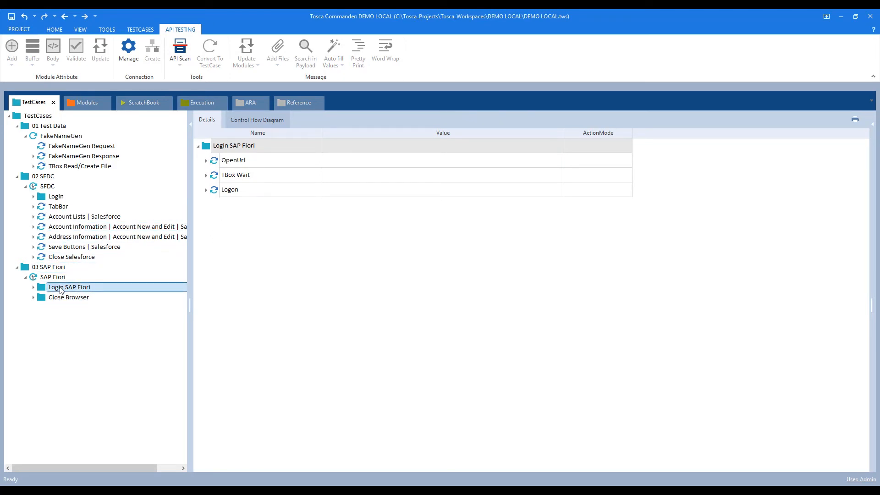
right_click(60, 288)
click(83, 305)
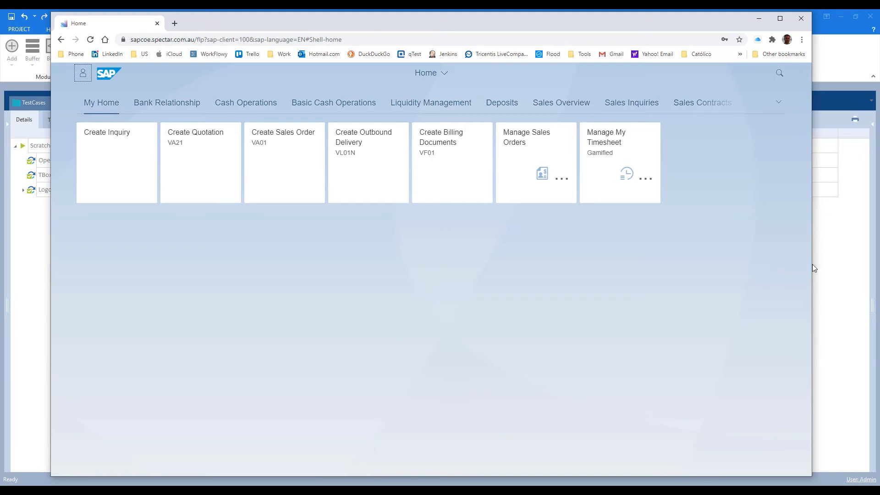
Minimize Tosca Commander to reveal the SAP Fiori launchpad.
click(834, 260)
click(840, 15)
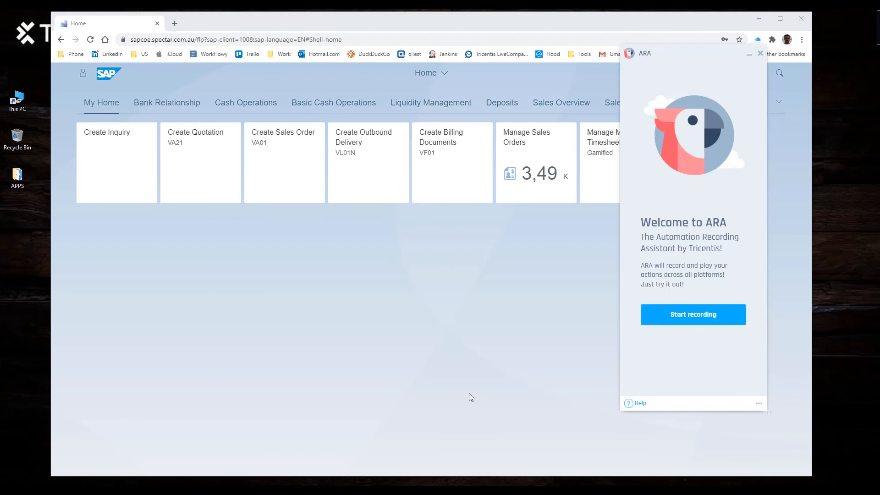
Move ARA aside, start recording, and open Bank Relationship > Manage Banks.
drag(672, 56, 782, 77)
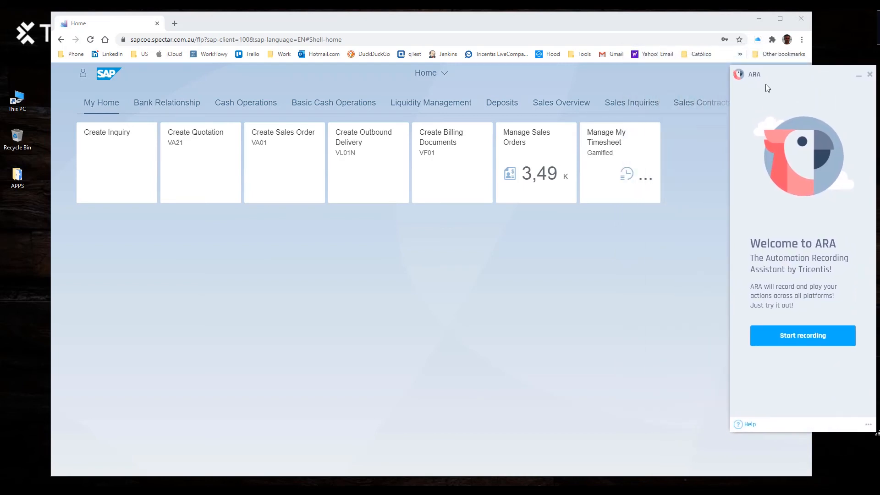
click(787, 334)
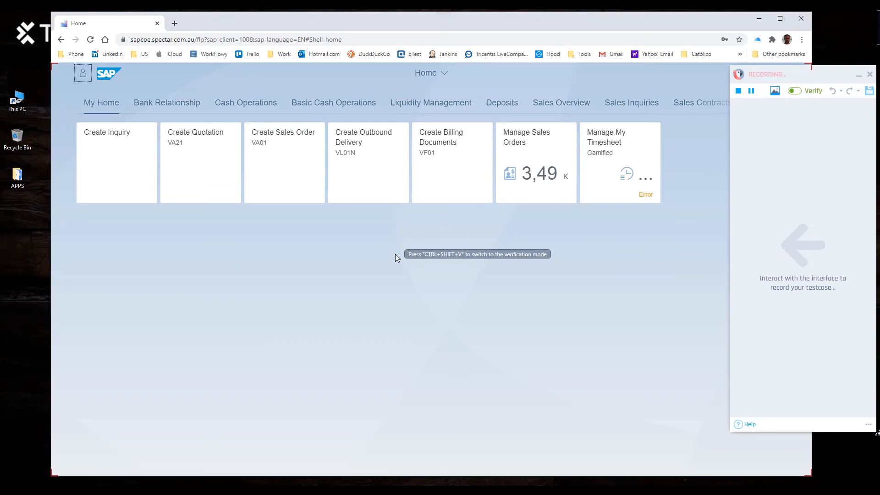
click(157, 104)
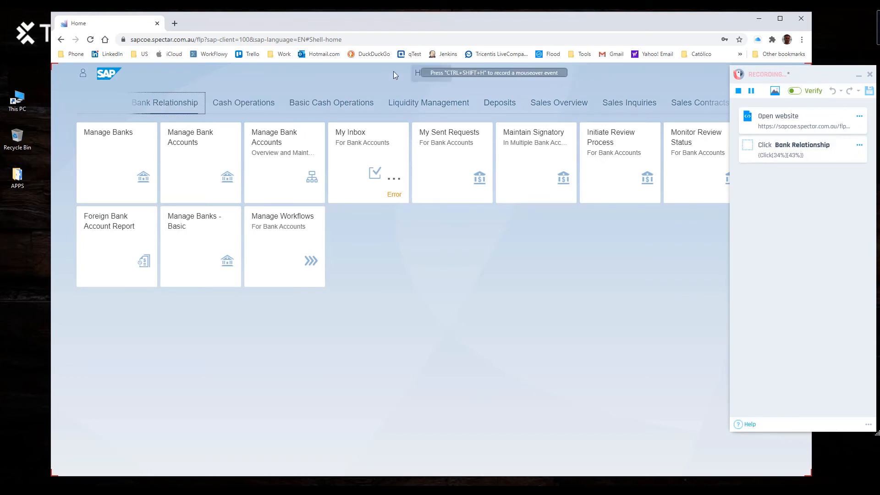
click(99, 155)
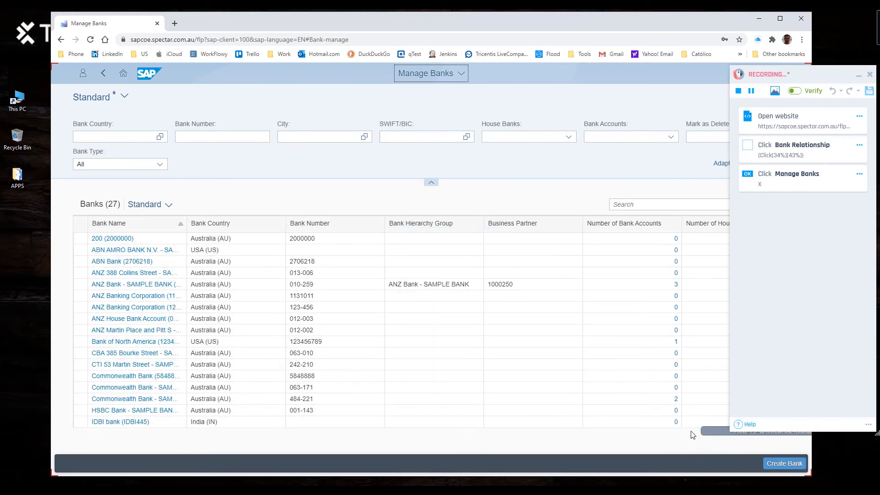
Record a new bank with Bank Country, Bank Key 123 and Bank Name cde, then cancel it with Yes.
click(783, 464)
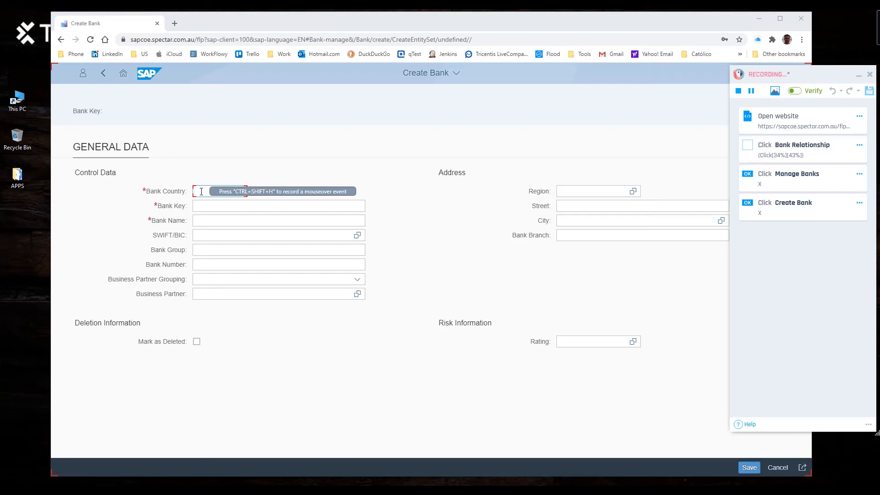
text(bc)
click(201, 204)
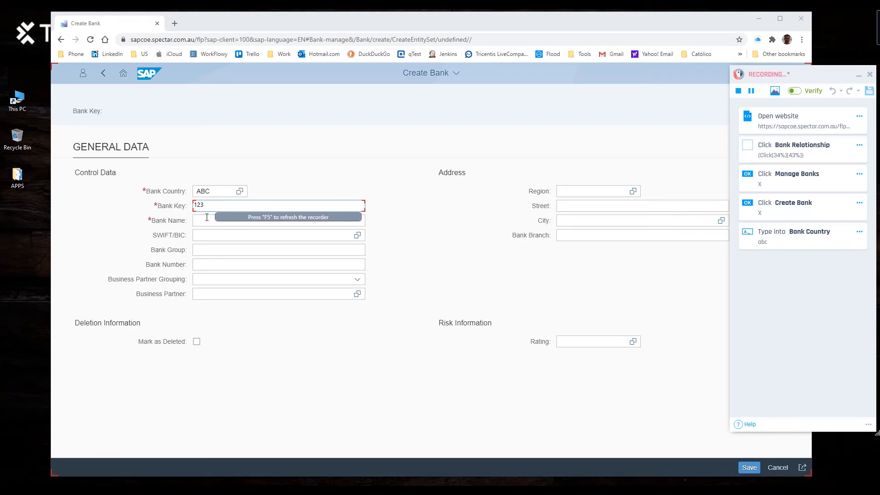
click(204, 221)
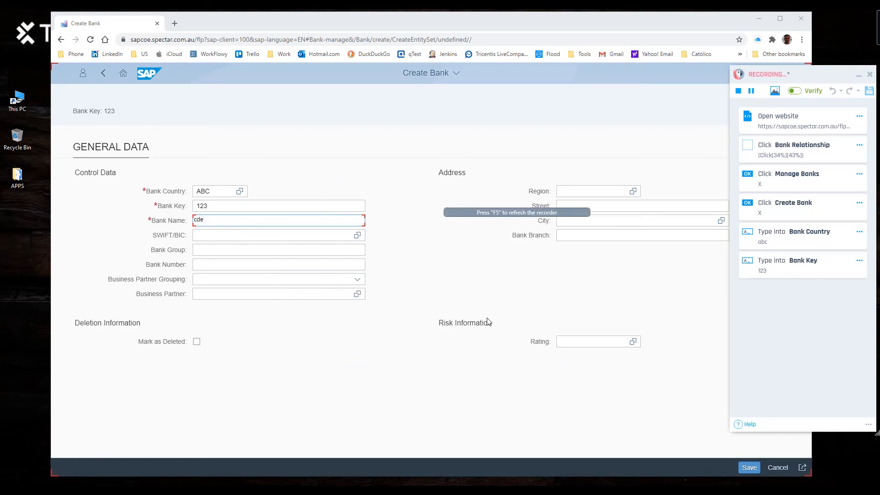
click(779, 468)
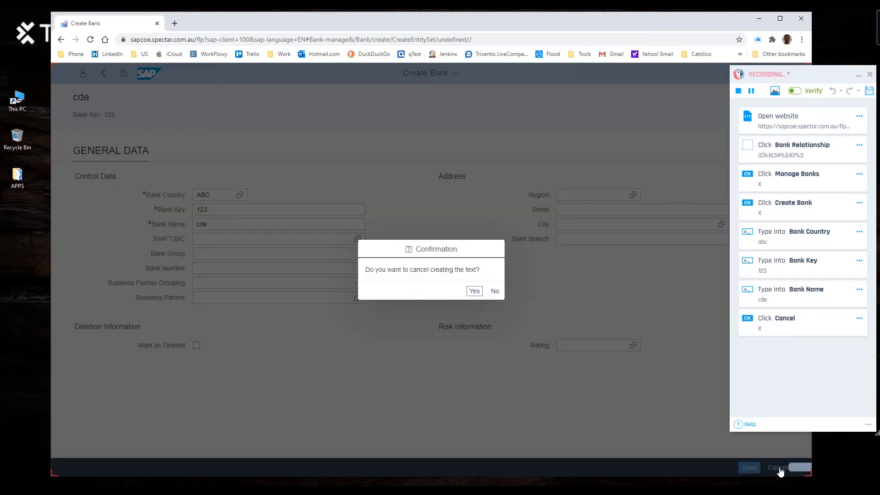
click(475, 292)
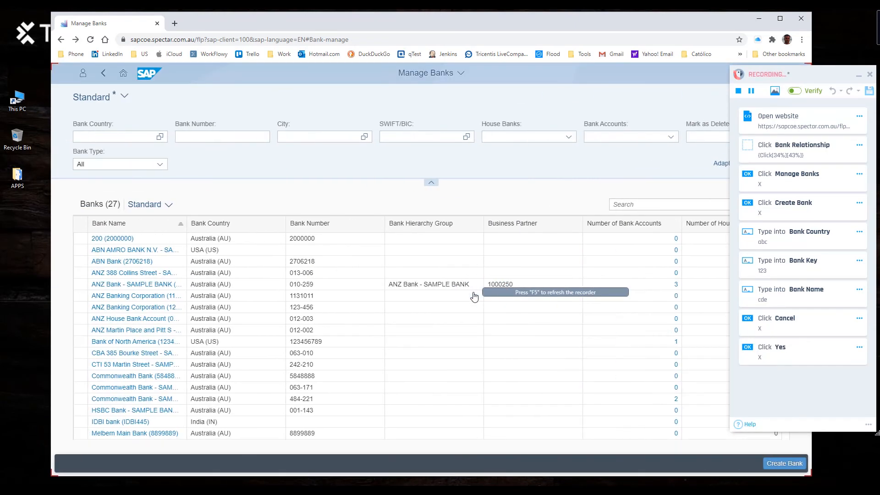
Record returning Home and signing out of Fiori with OK, then stop the ARA recording.
click(122, 74)
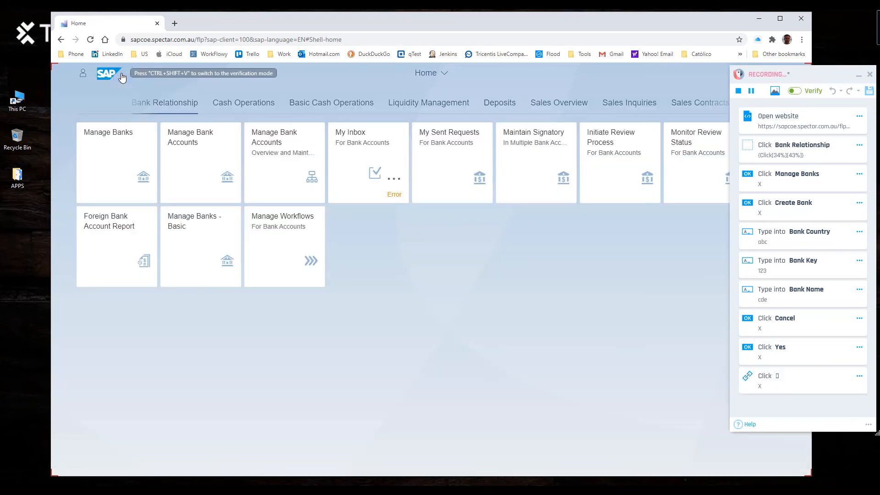
click(83, 73)
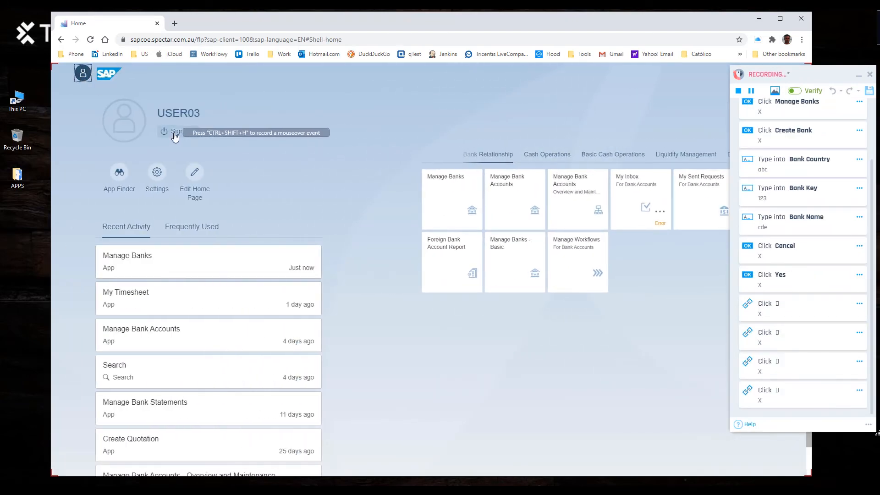
click(174, 133)
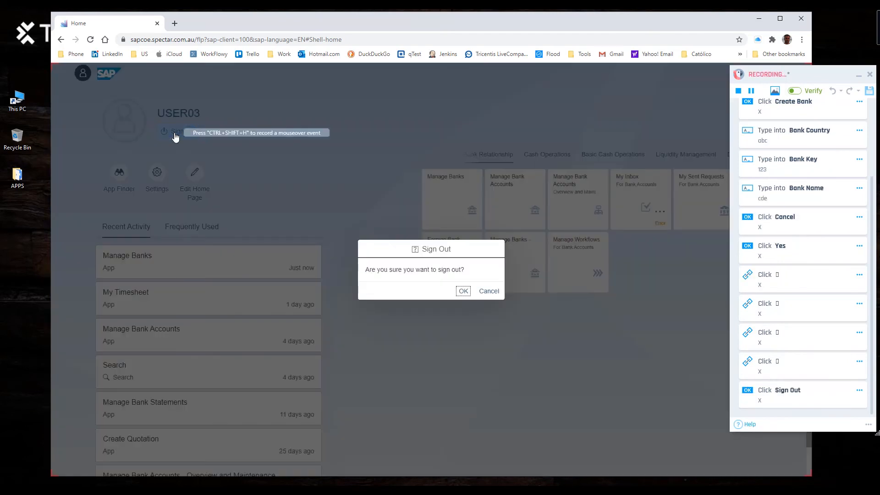
click(460, 292)
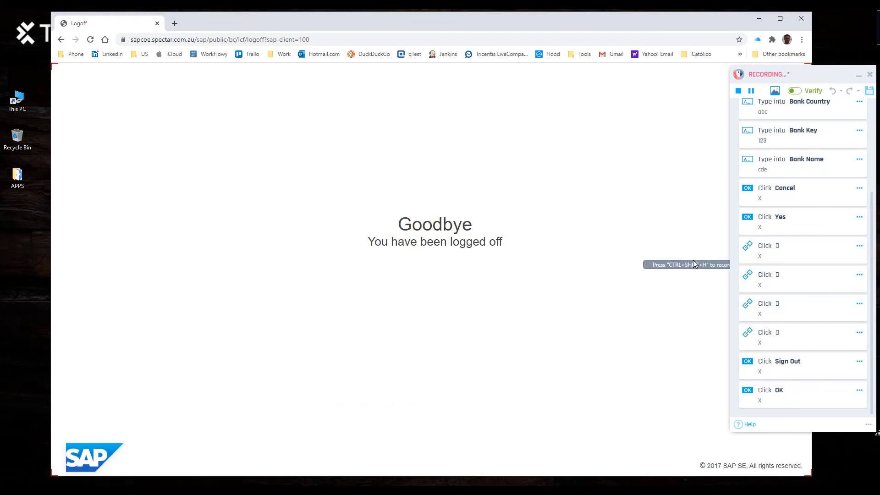
click(738, 91)
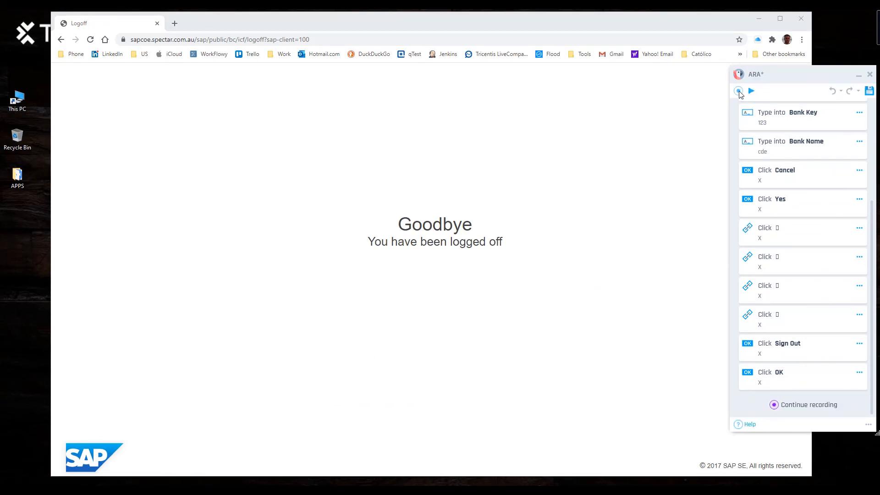
Close the logged-off Chrome page and save the recording as 'Fiori new bank'.
click(804, 18)
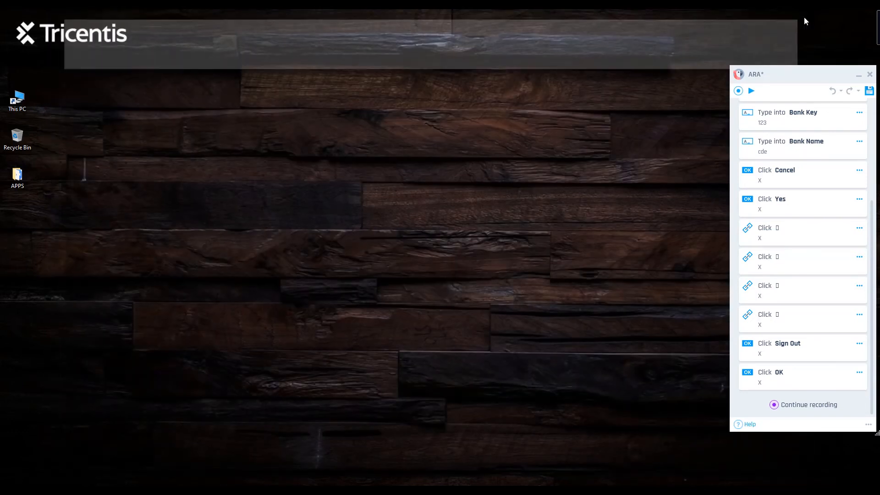
click(870, 92)
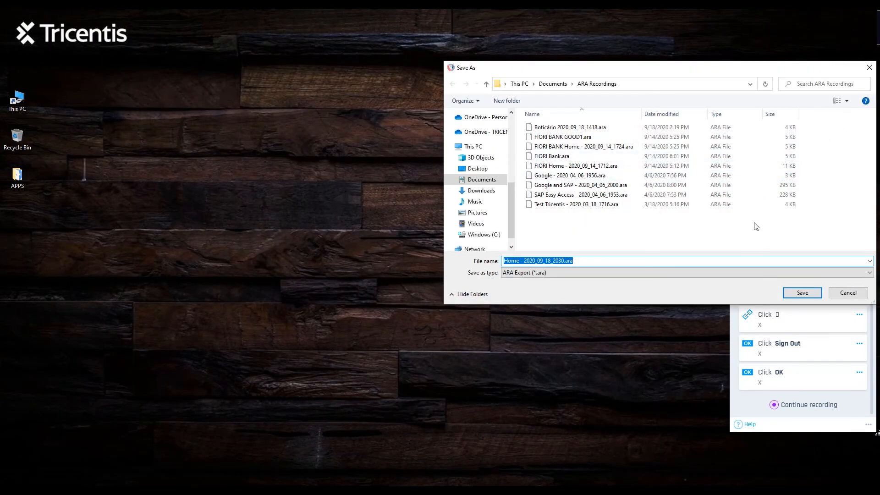
text(Fiori)
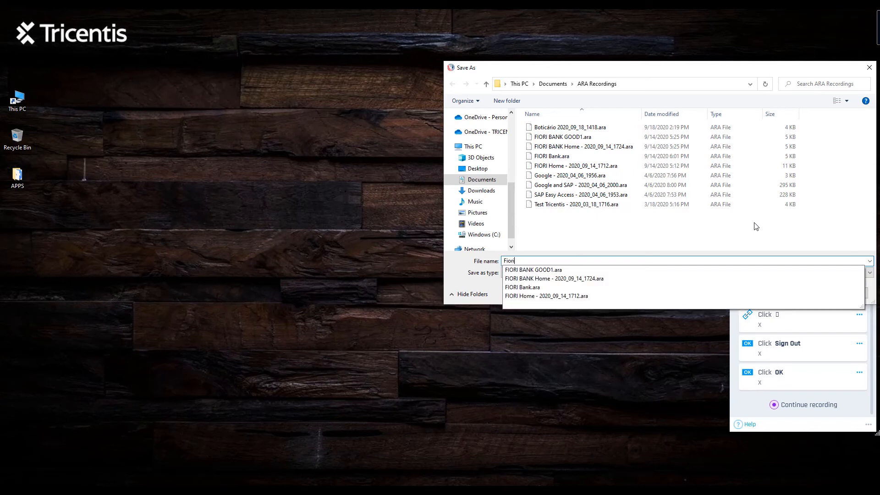
text( new bank)
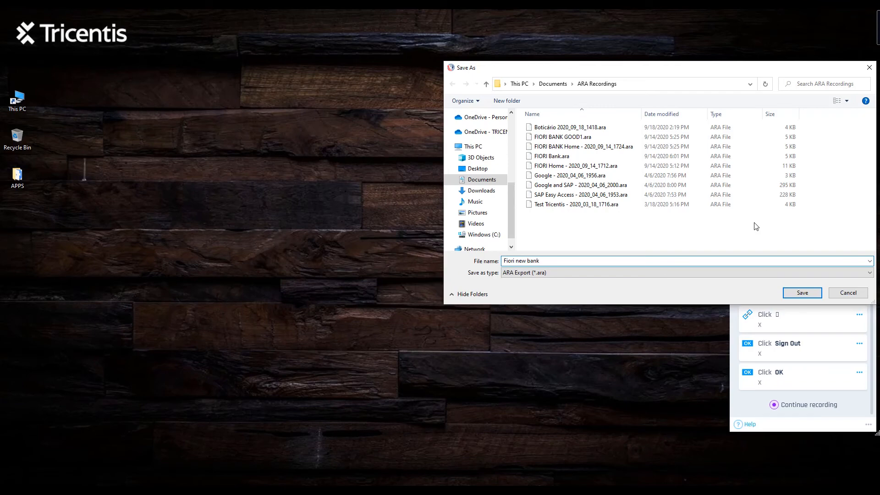
key(Return)
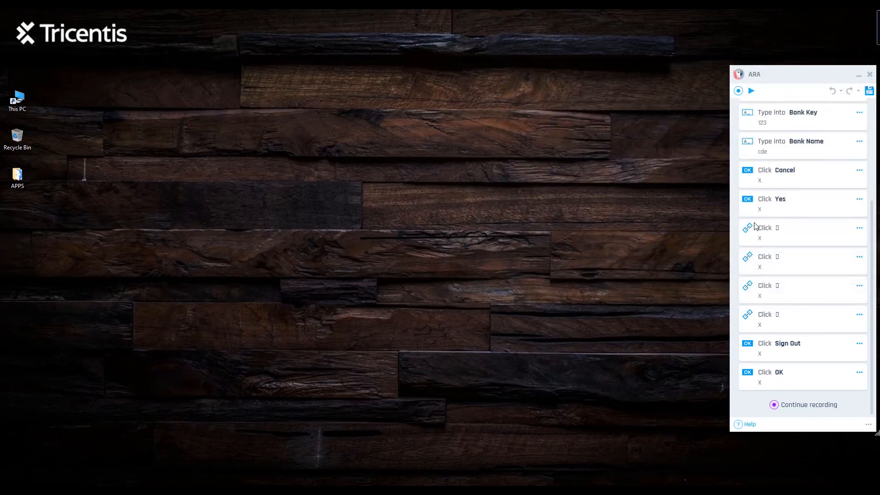
click(860, 113)
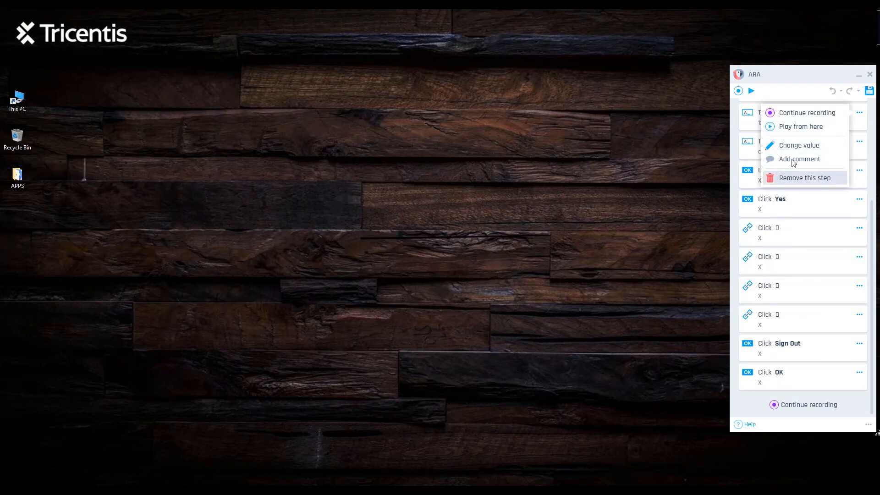
click(872, 78)
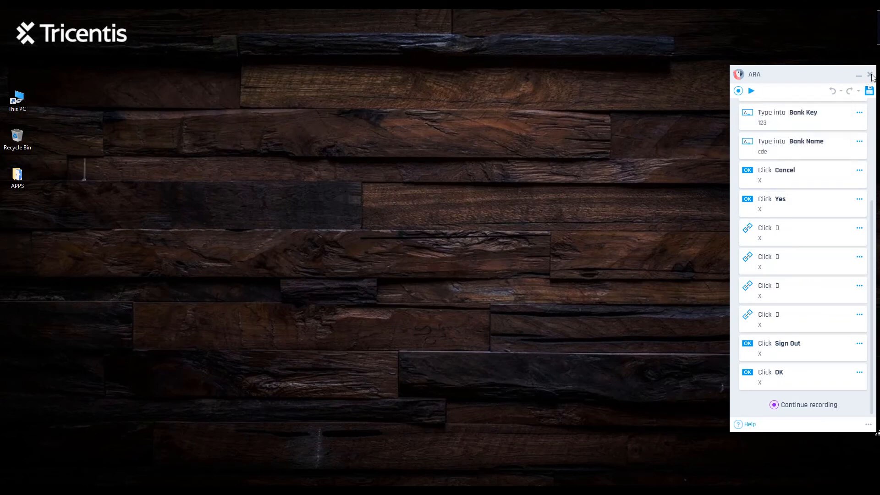
Import Fiori new bank.ara into the ARA folder via Import recorded TestCase from ARA, then expand it.
click(870, 75)
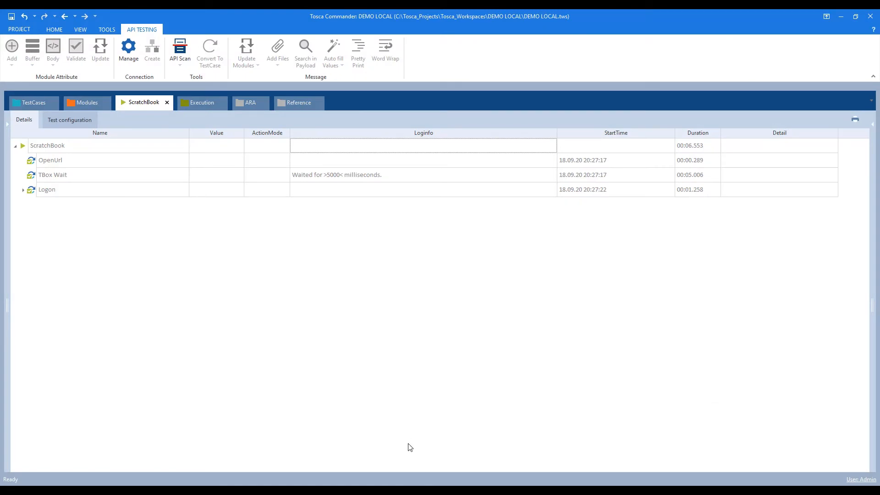
click(250, 104)
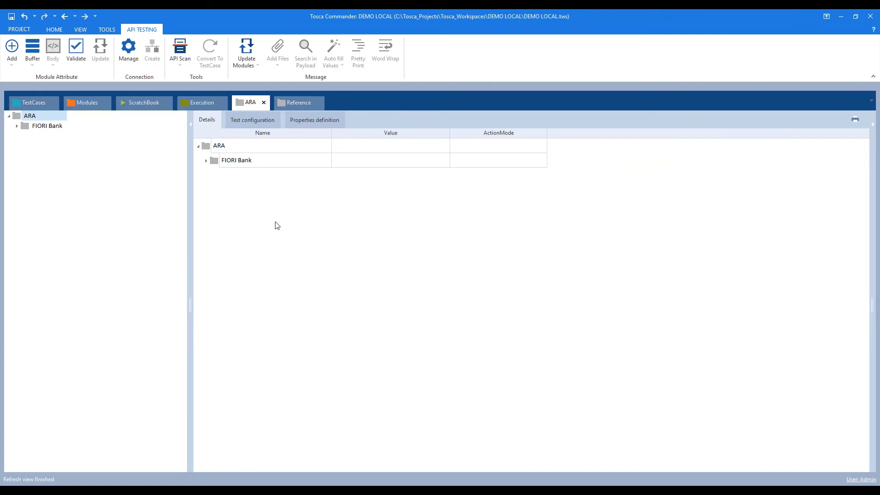
click(29, 116)
right_click(29, 118)
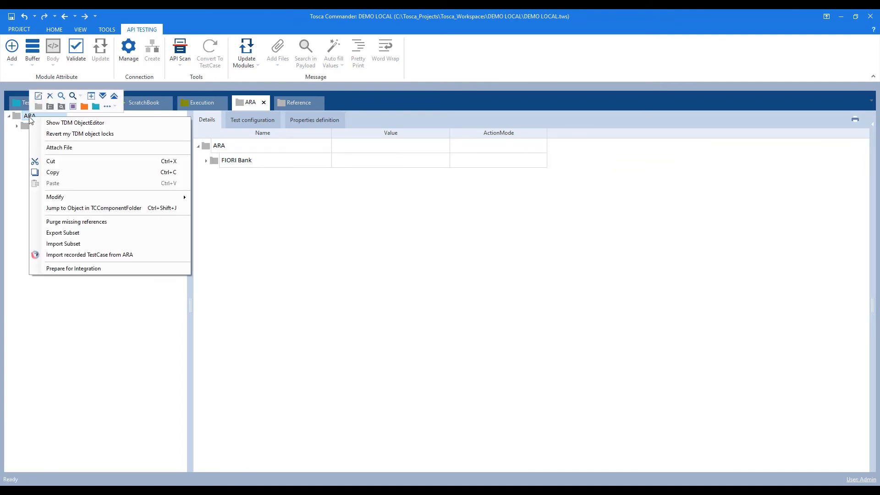
click(119, 257)
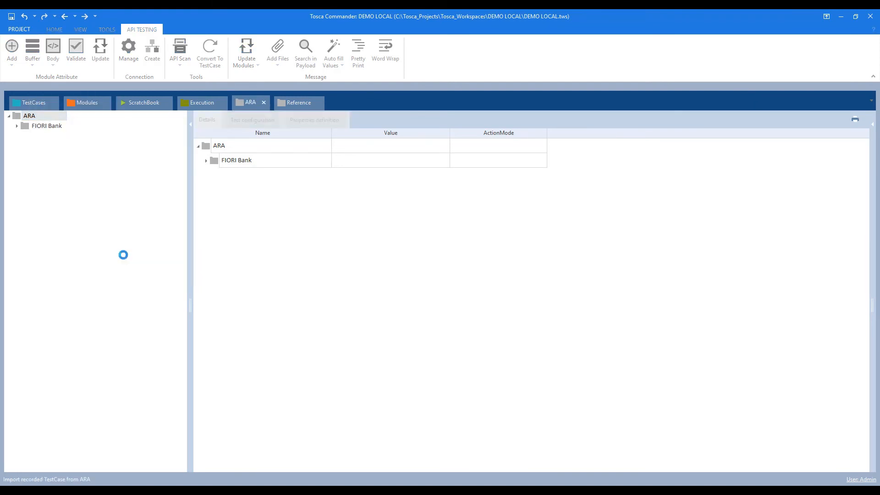
click(113, 79)
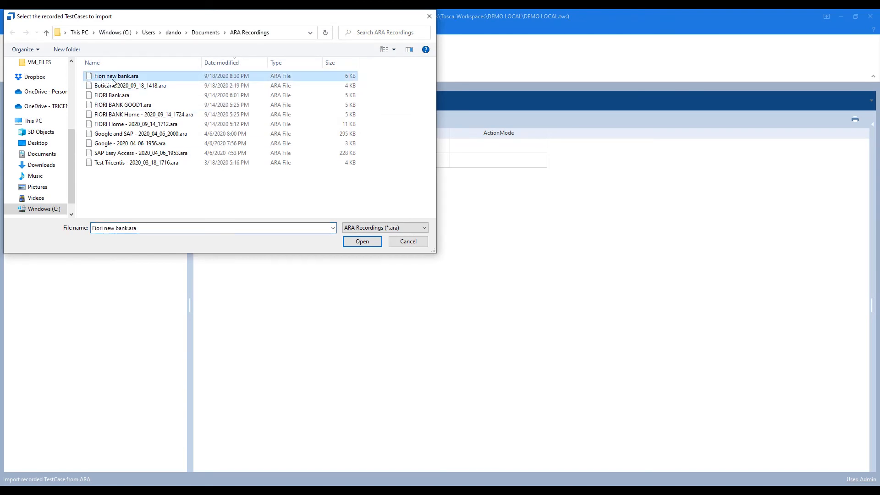
click(353, 242)
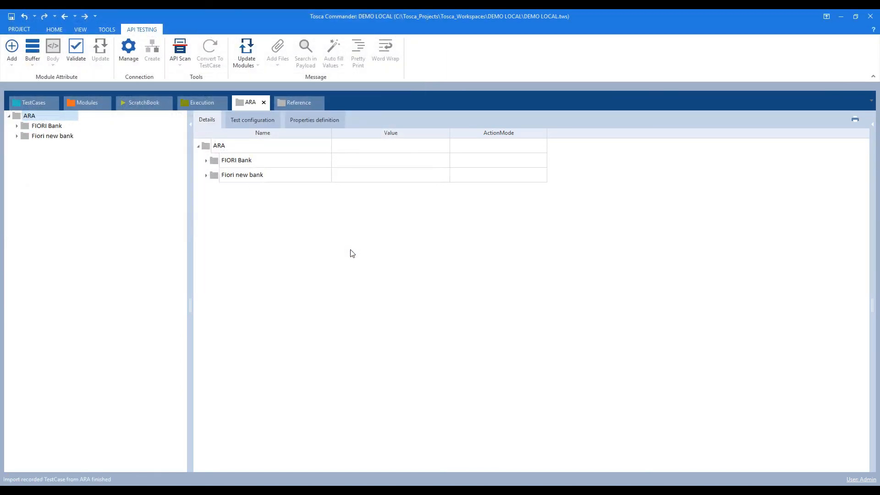
click(17, 137)
Expand Recorded Modules and Recorded Testcases and show the Recorded TC steps.
click(25, 146)
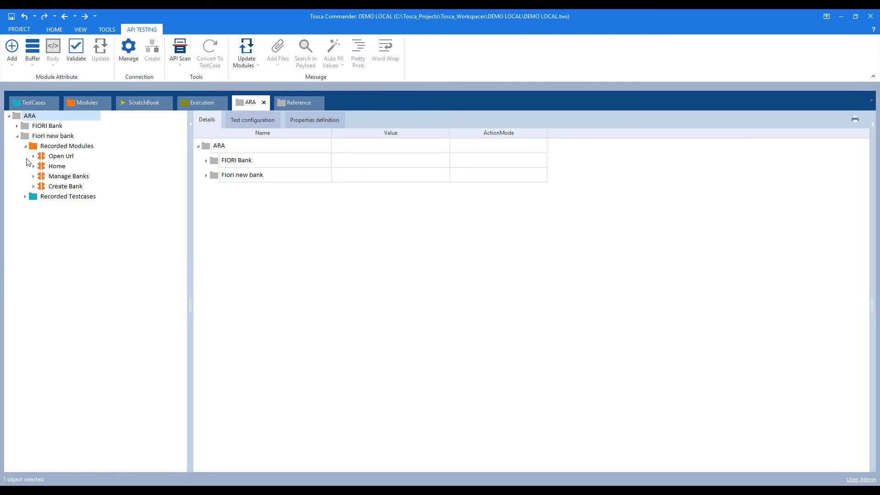
click(25, 196)
click(60, 146)
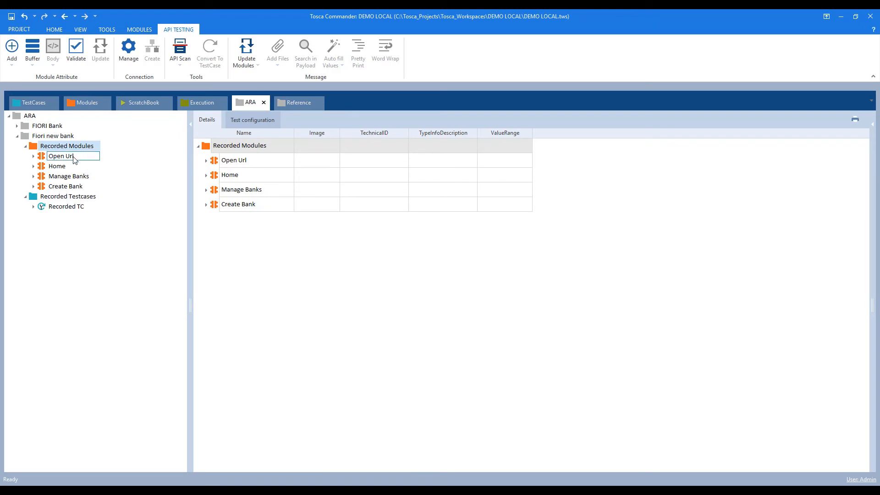
click(34, 206)
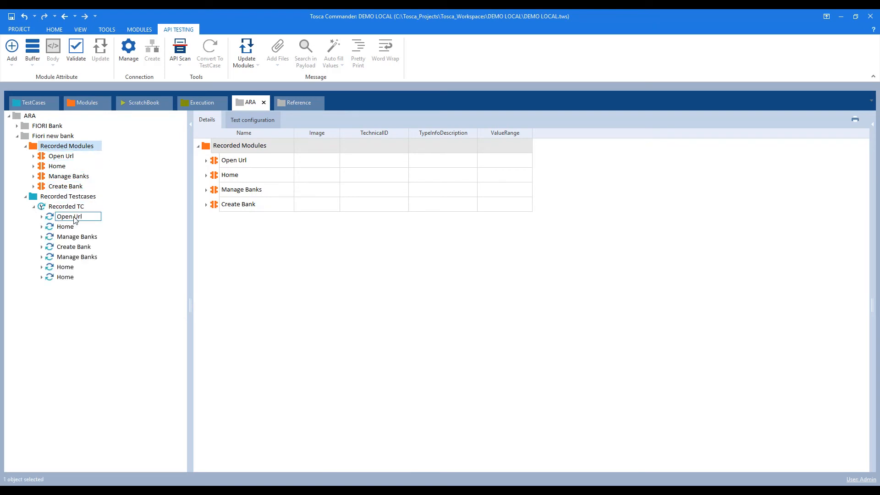
click(68, 207)
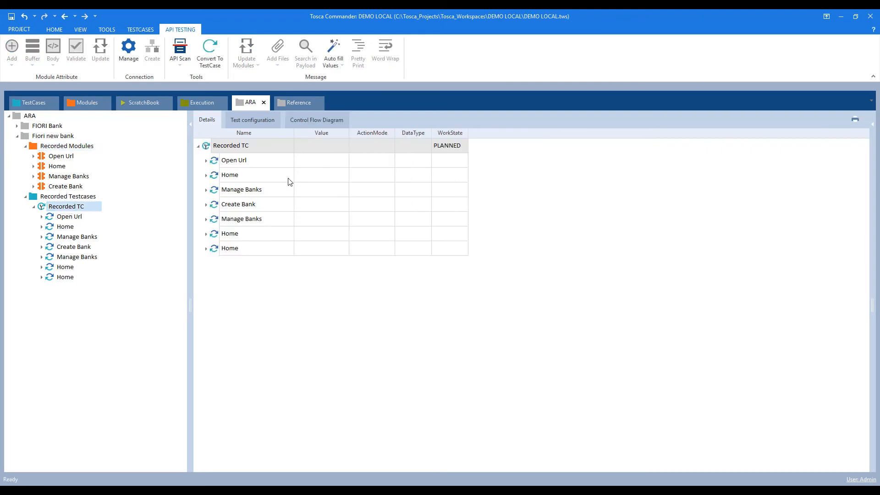
Expand all Recorded TC steps, collapse Open Url and widen the Value column.
right_click(272, 148)
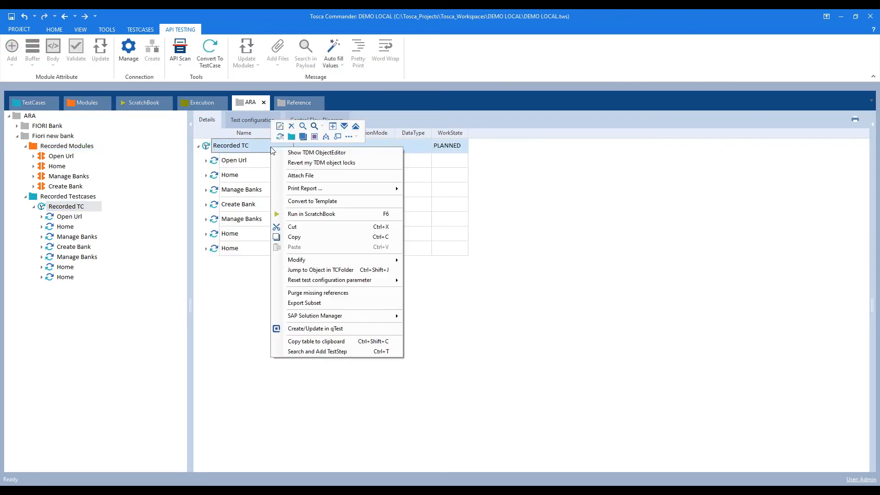
click(346, 127)
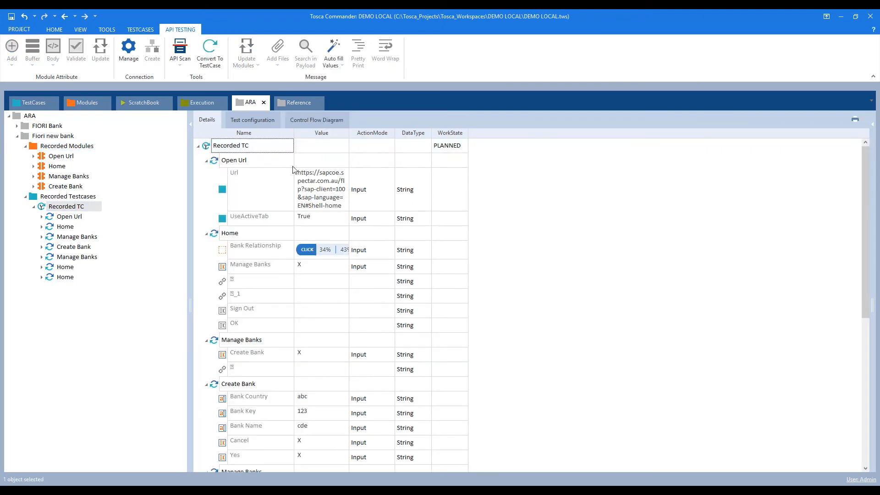
click(206, 162)
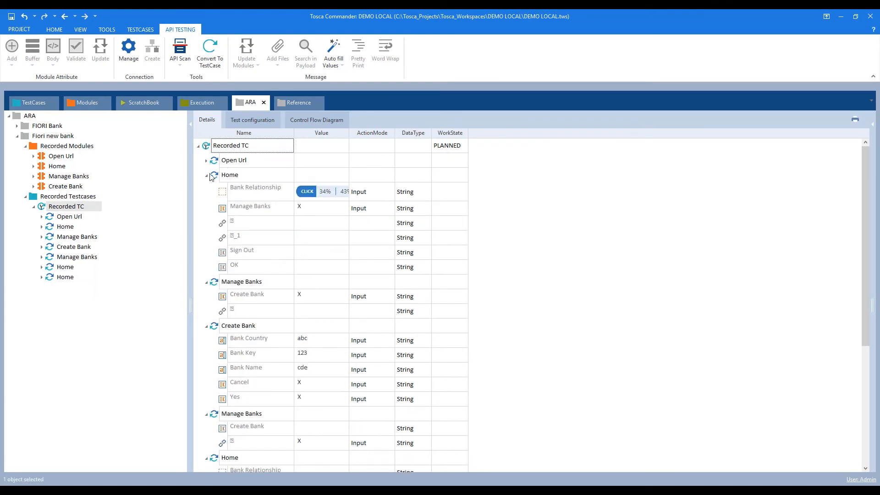
drag(349, 133, 416, 134)
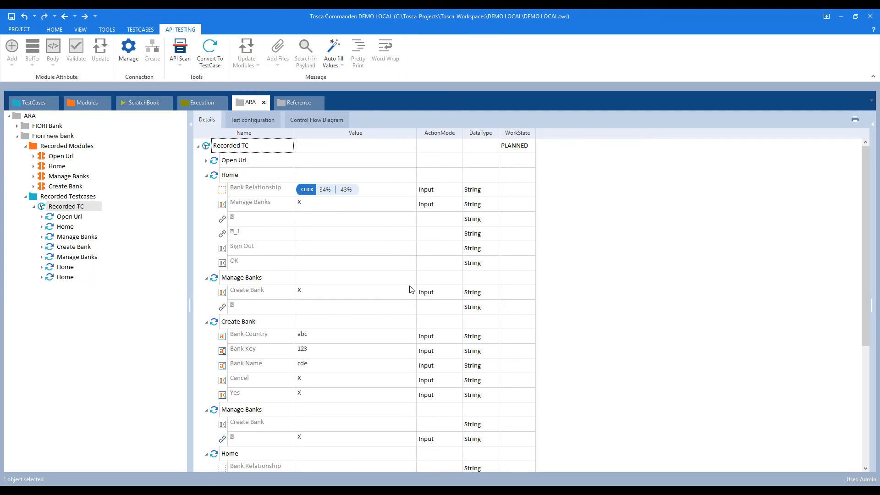
scroll(412, 290, down, 1)
scroll(413, 289, down, 1)
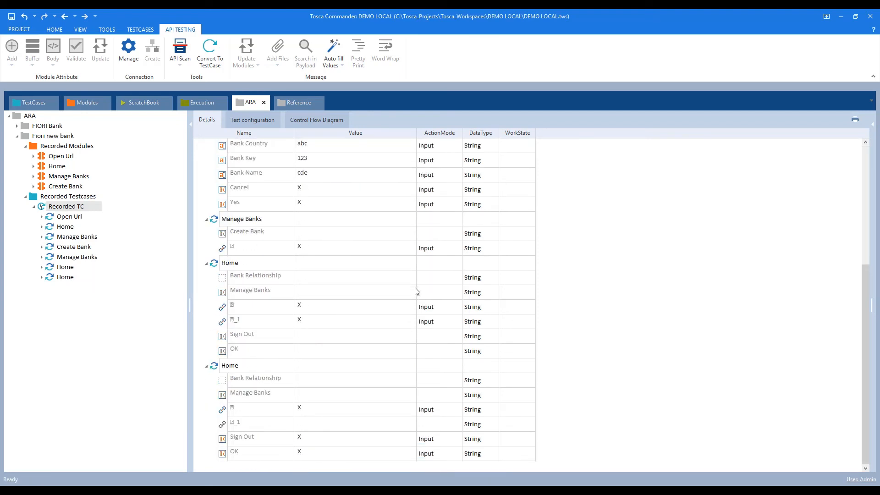
scroll(415, 291, up, 2)
scroll(415, 291, down, 4)
Paste Recorded TC's Home-to-Home steps into SAP Fiori and move Close Browser to the end.
click(70, 228)
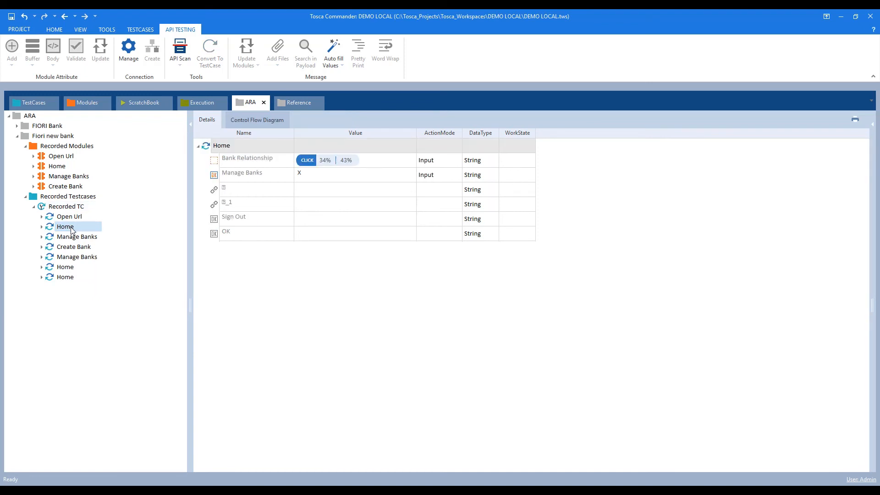
shift+click(66, 279)
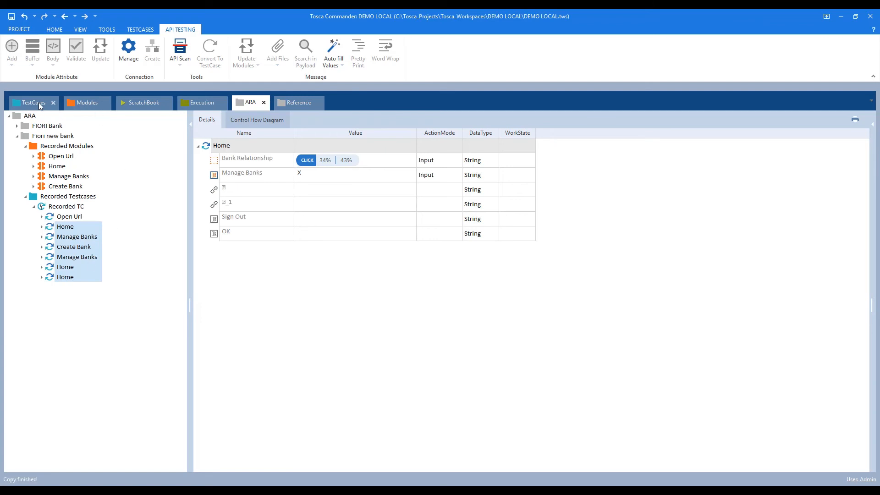
click(37, 103)
click(53, 277)
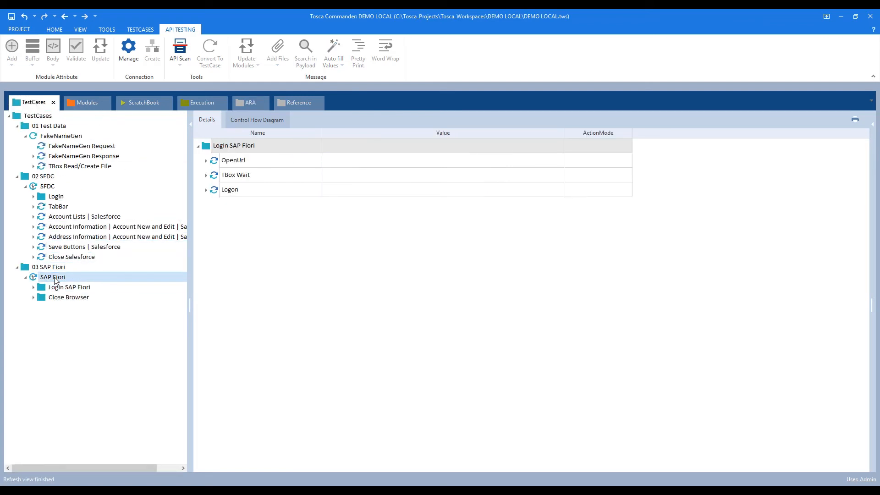
key(ctrl+v)
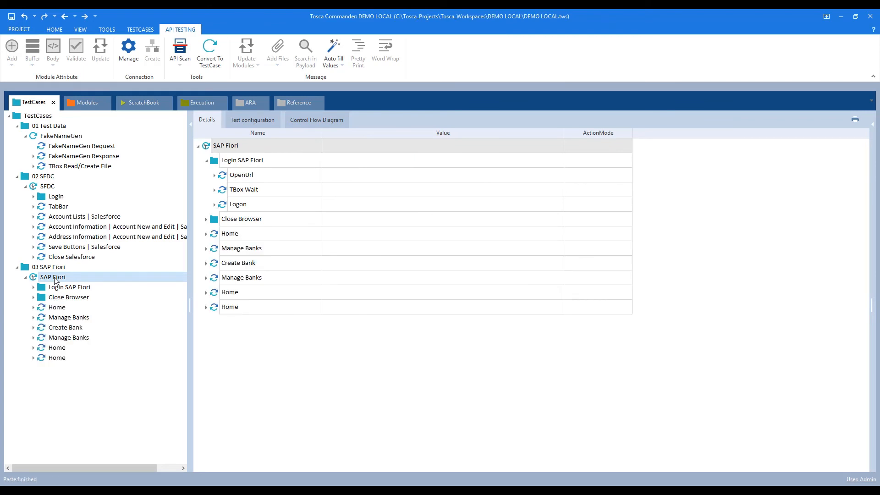
drag(61, 298, 69, 362)
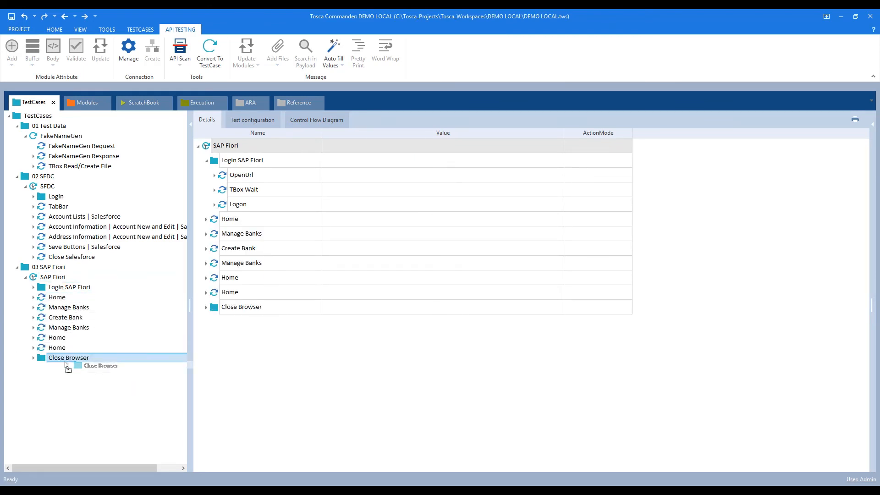
click(57, 279)
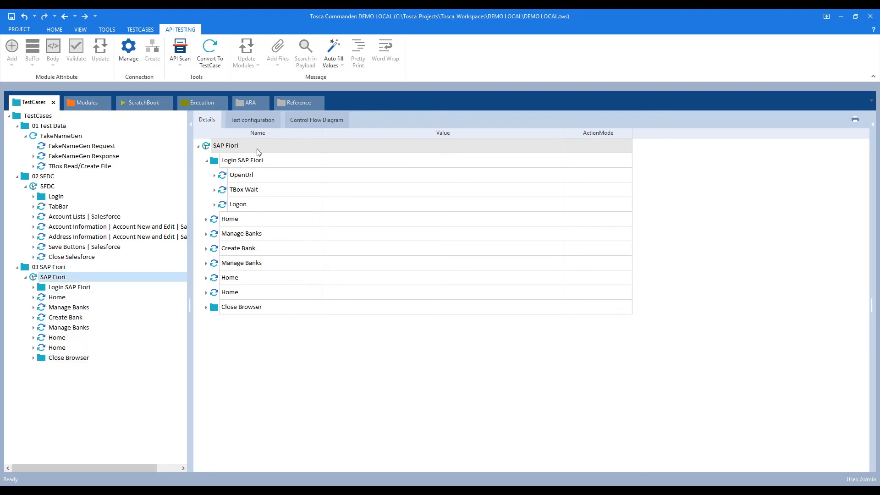
Open Create Bank under Manage Banks and set Bank Country to {B[FakeState]}.
click(206, 162)
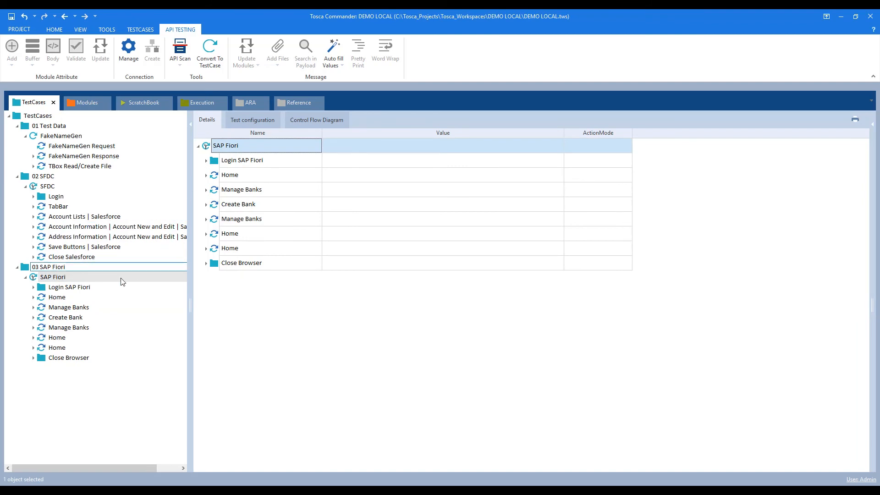
click(33, 308)
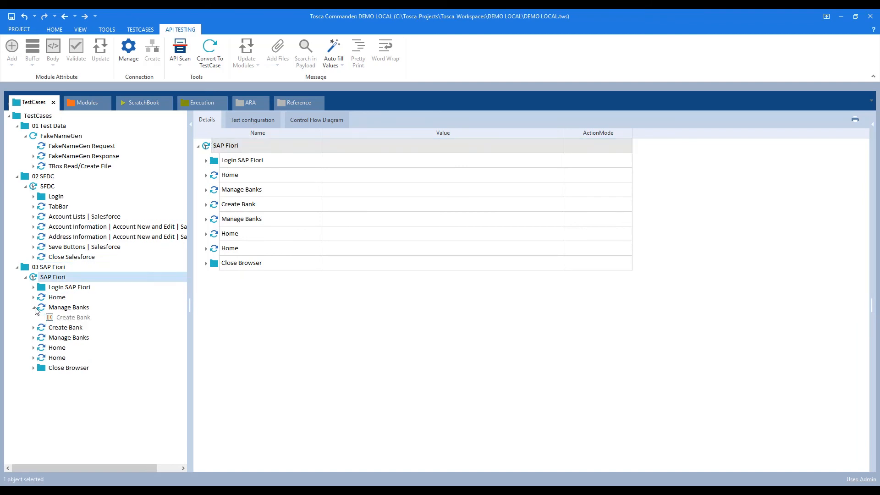
click(58, 318)
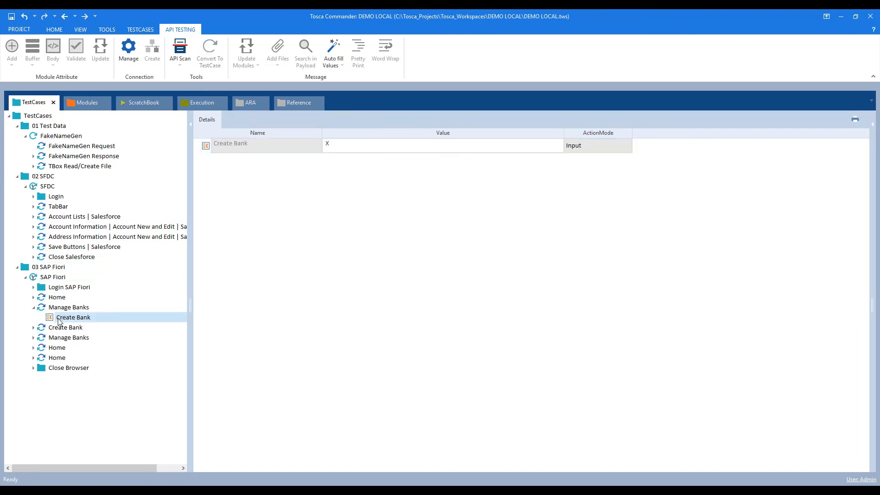
click(33, 327)
click(61, 328)
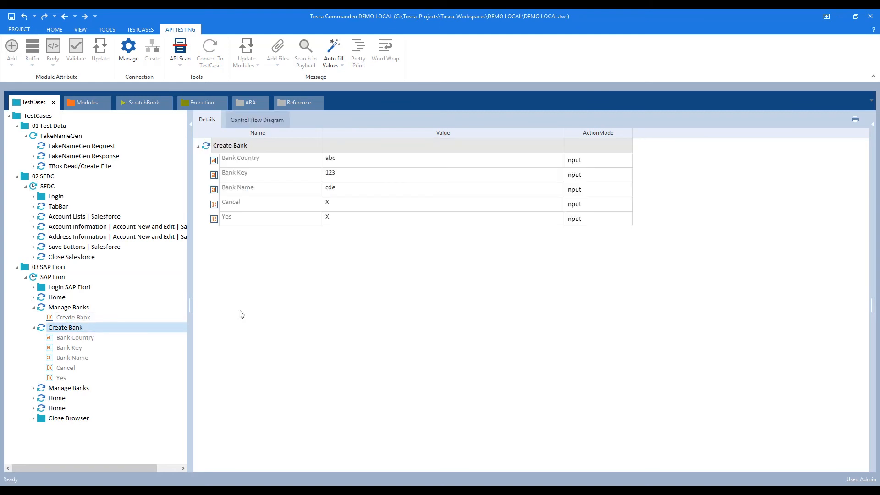
click(337, 166)
click(337, 166)
text({B[FakeZip]})
click(349, 158)
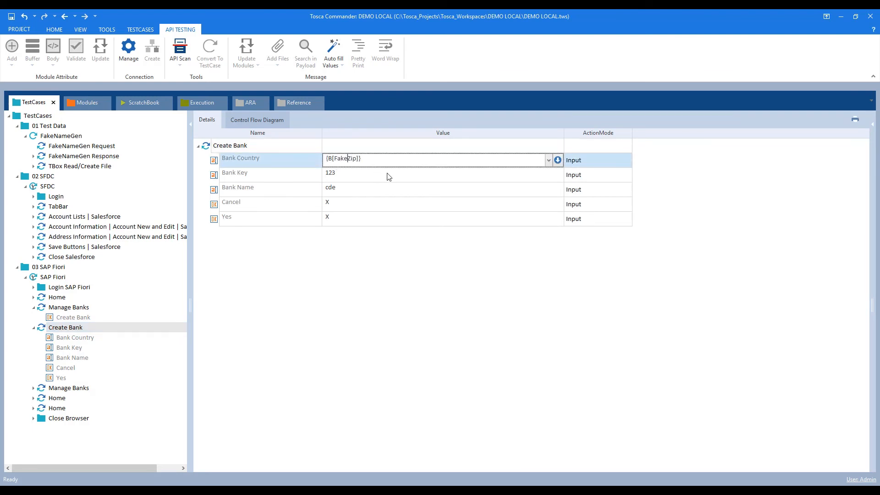
key(shift+Right)
key(shift+Right)
key(shift+Right)
text(State)
key(Return)
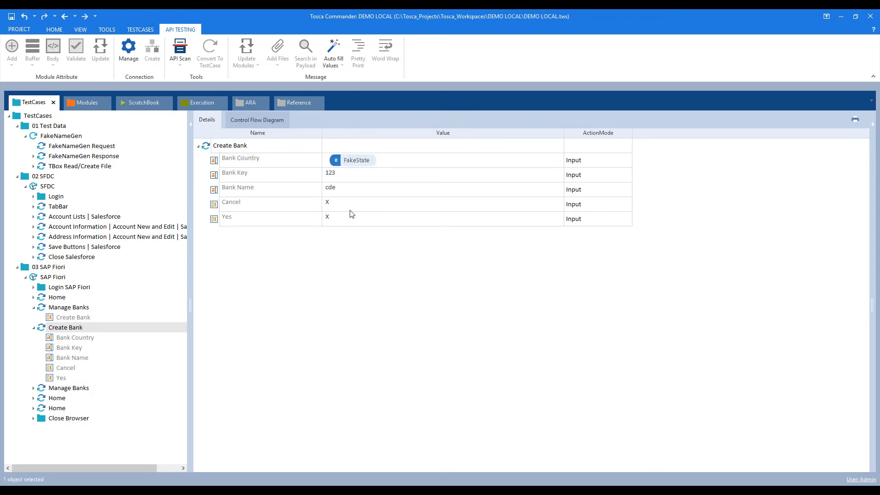
Set Bank Key to {Rnd[5]} and recheck the Bank Country value.
click(347, 178)
click(347, 177)
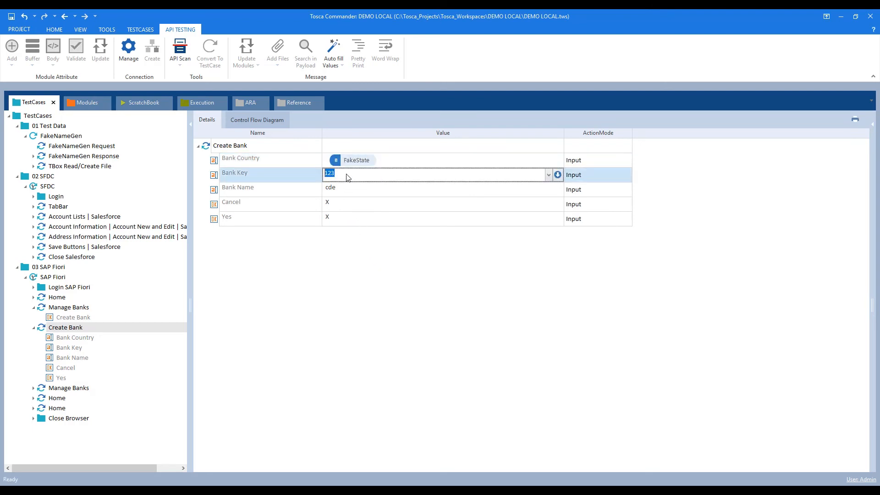
text({)
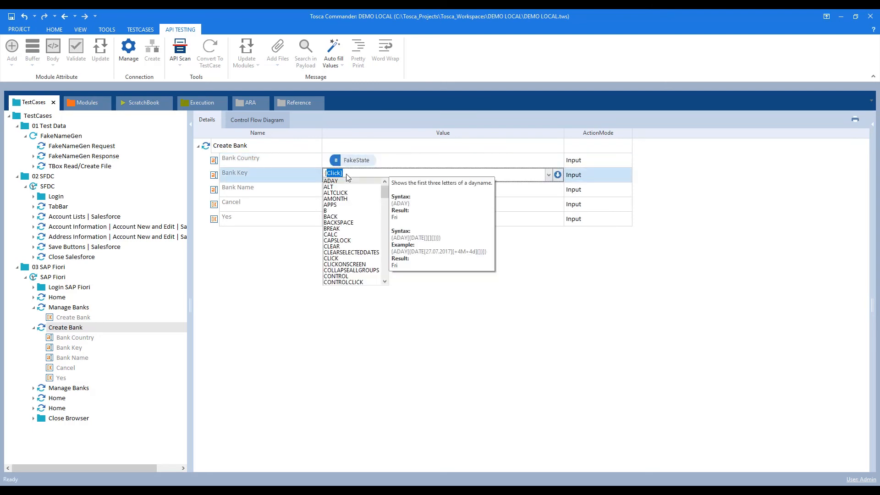
text(Rnd)
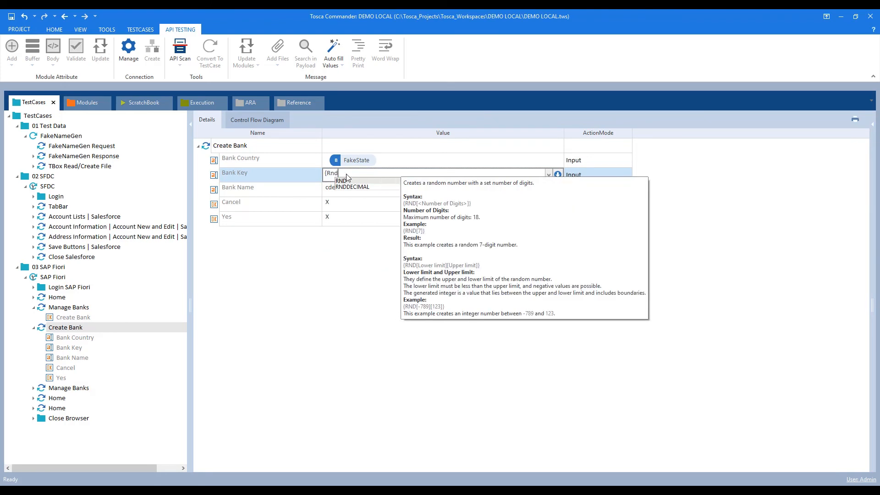
text([5)
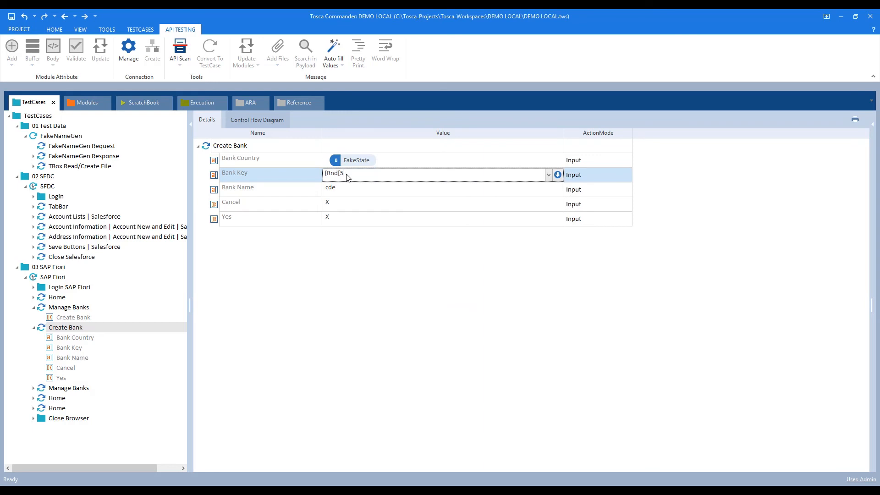
text(])
key(Return)
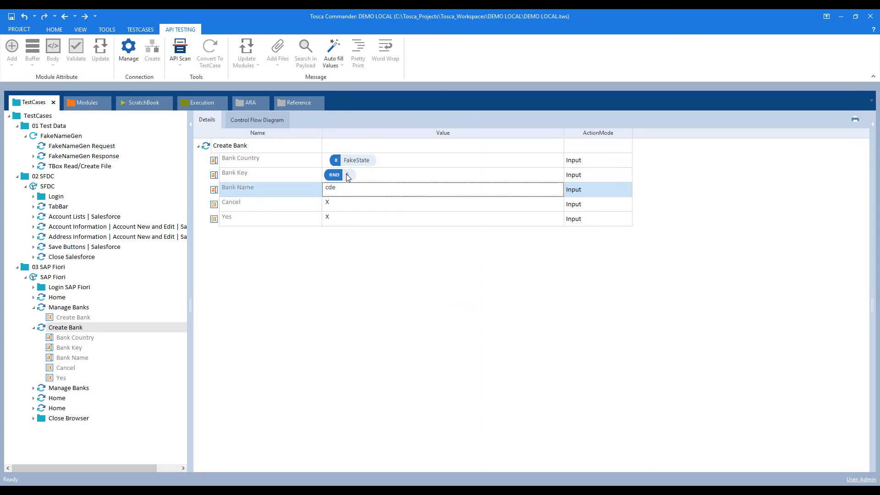
click(328, 161)
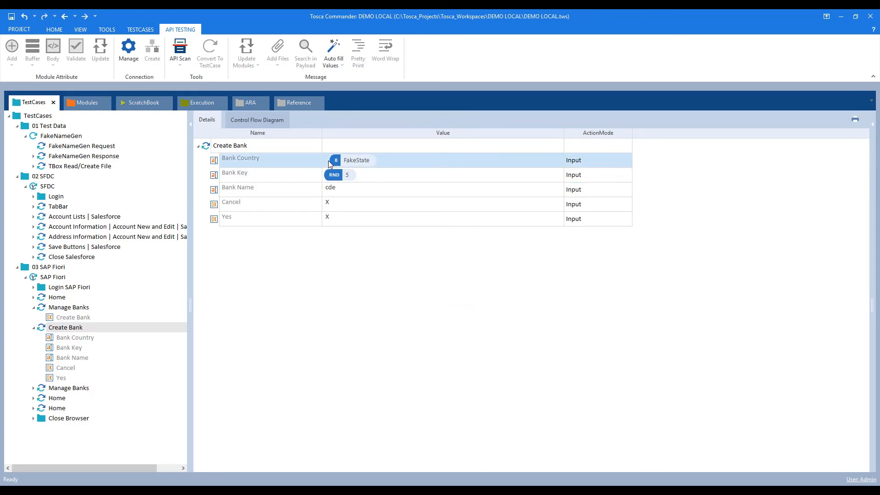
click(326, 161)
click(327, 160)
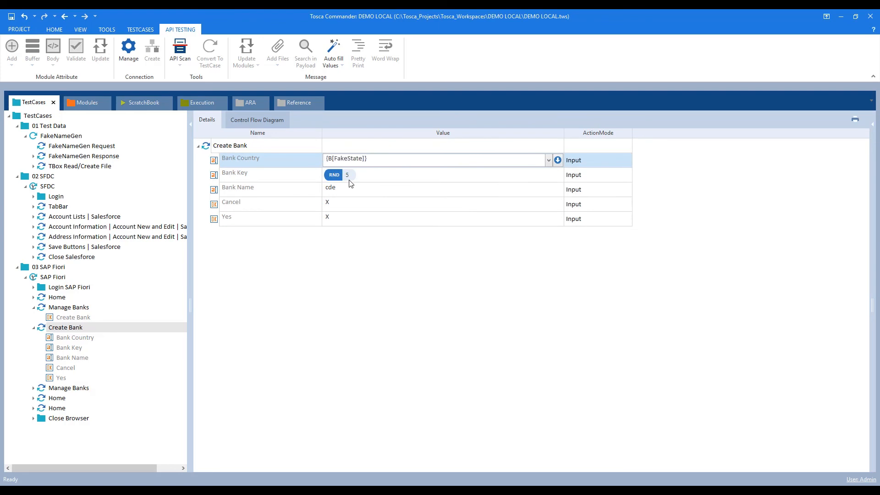
click(350, 181)
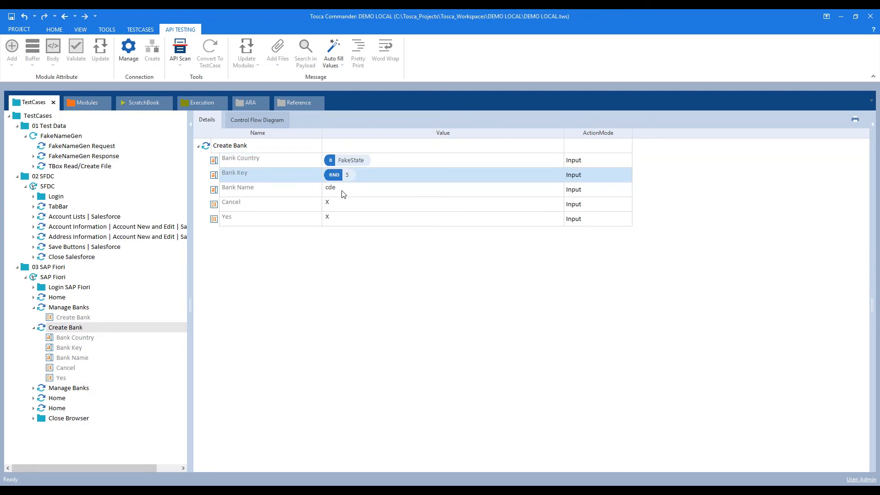
Set Bank Name to {B[FakeName]} and collapse Create Bank and Manage Banks.
click(343, 192)
click(345, 192)
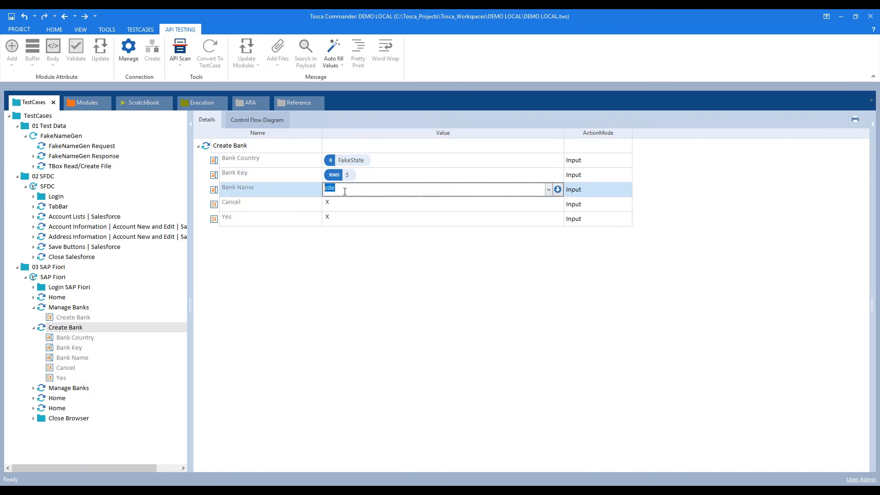
text({B[FakeZip]})
key(shift+Left)
key(shift+Left)
key(shift+Left)
text(Name)
key(Return)
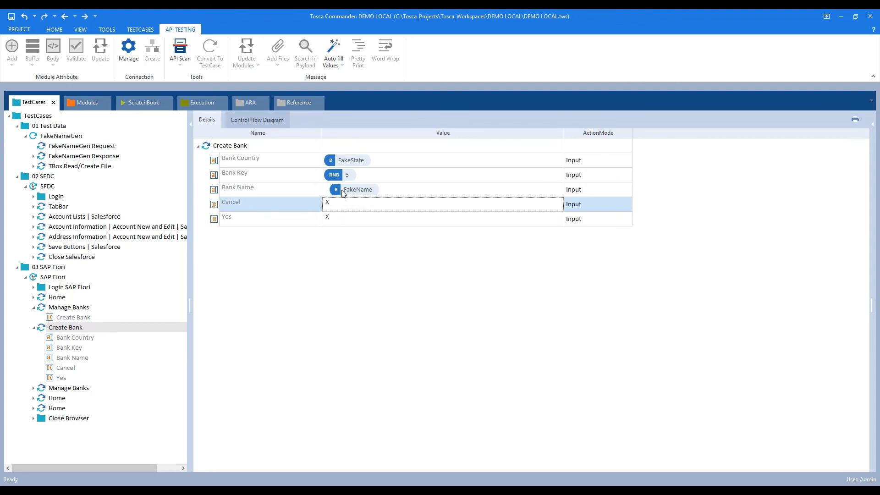
click(332, 195)
click(332, 195)
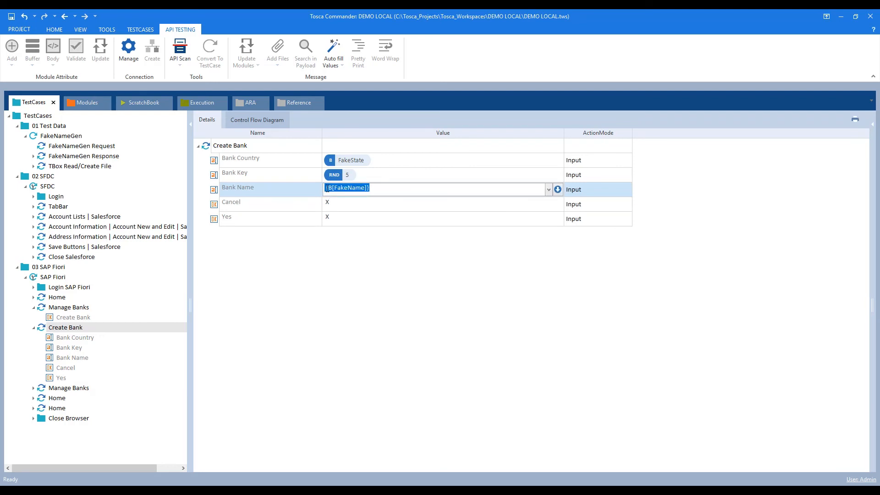
click(327, 189)
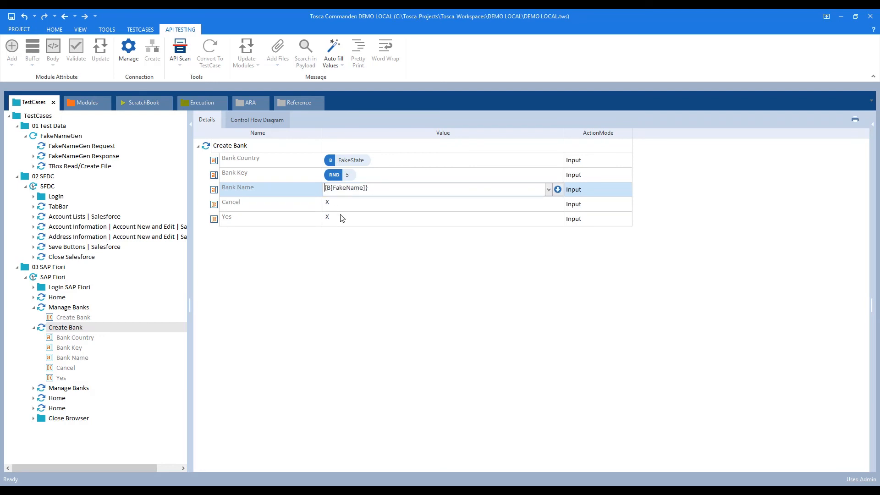
key(Return)
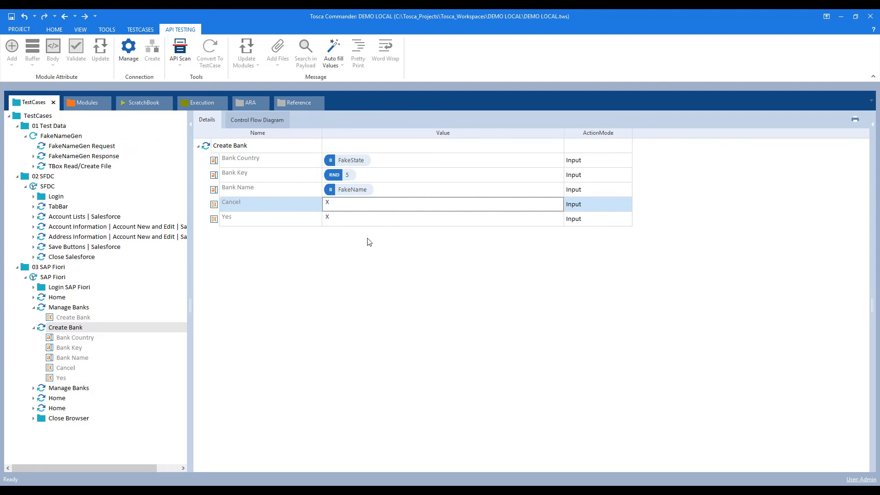
click(34, 328)
click(34, 308)
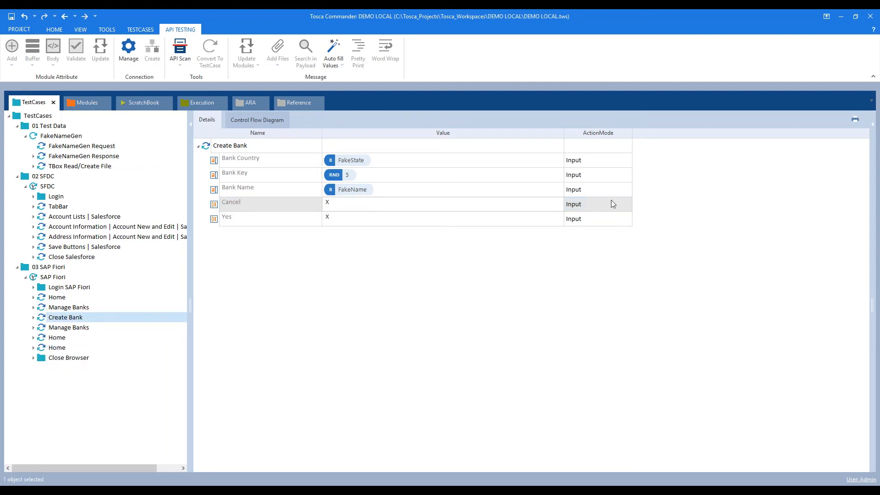
Add a TBox Wait step to SAP Fiori using the Ctrl+T search for 'tbox'.
click(842, 17)
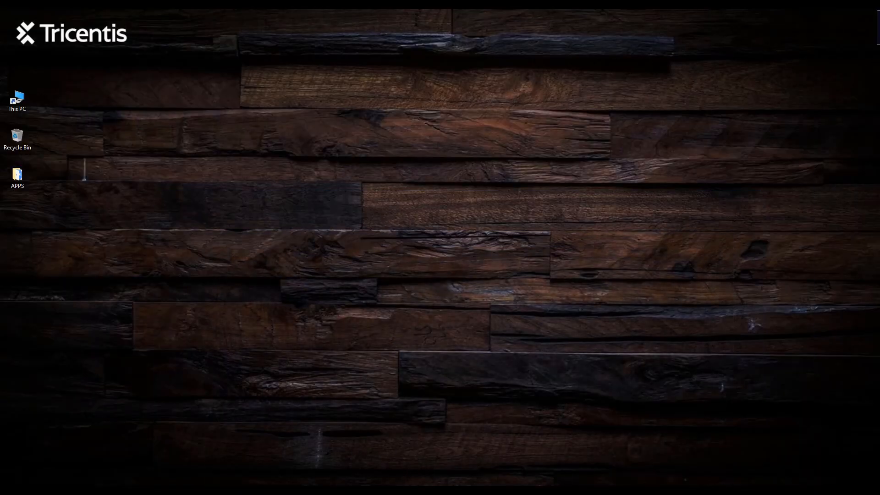
click(396, 492)
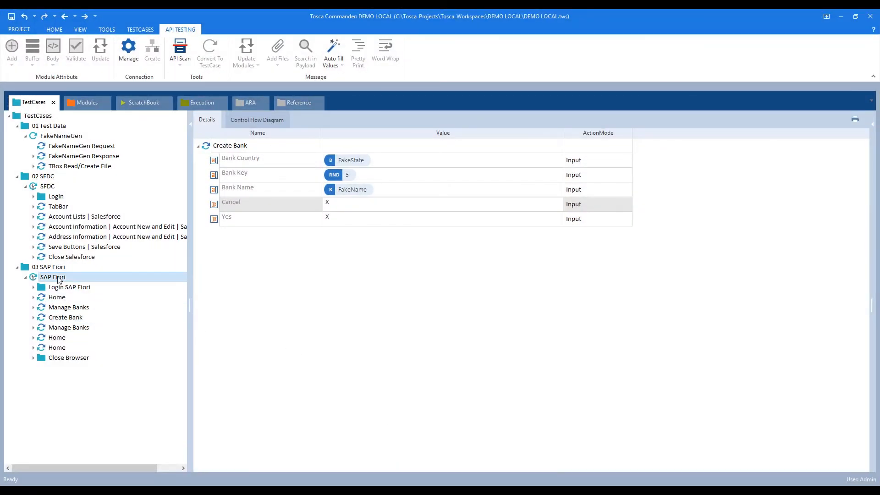
click(55, 277)
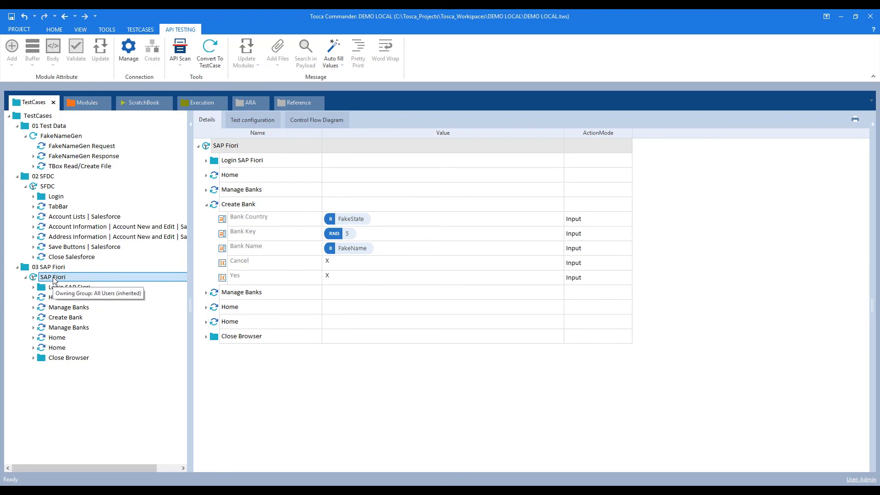
key(ctrl+t)
text(tbox)
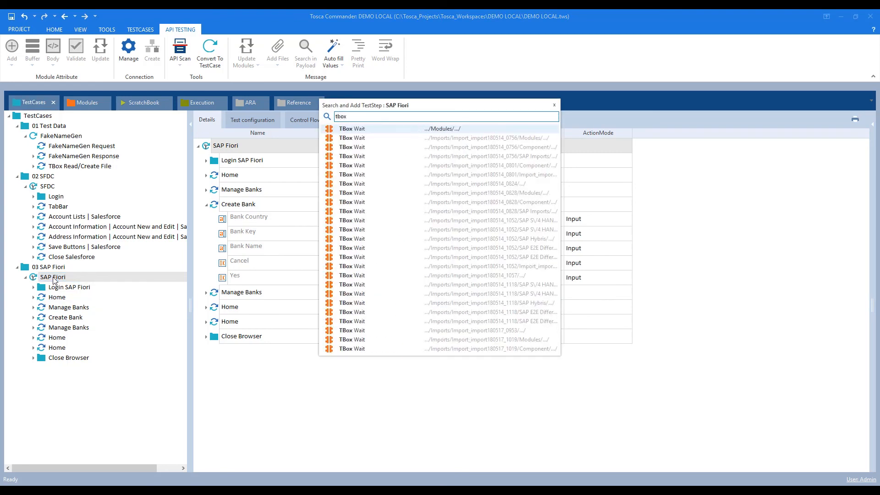
click(362, 129)
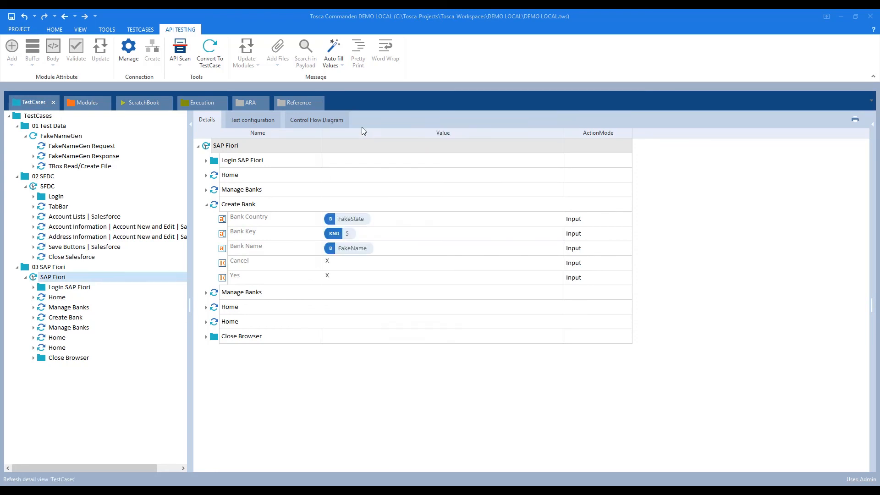
Move TBox Wait right after Home and set its Duration to 8000.
drag(58, 371, 76, 311)
click(34, 327)
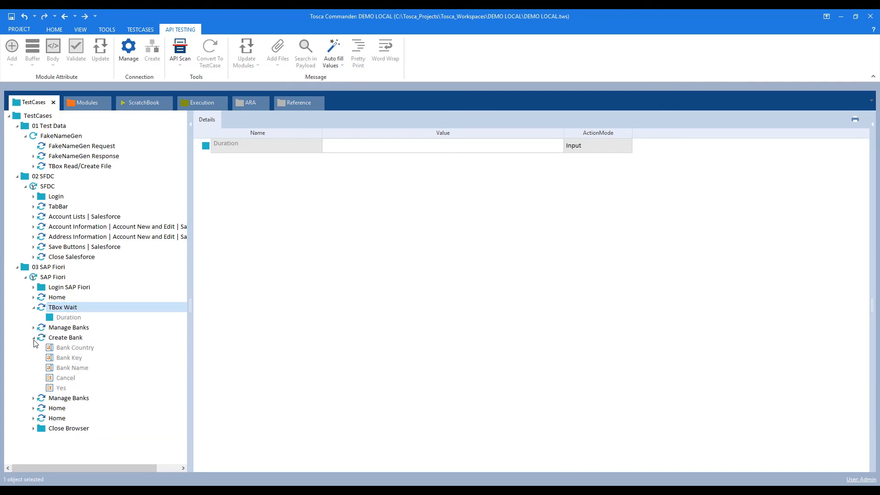
click(34, 337)
click(69, 317)
click(368, 149)
click(368, 147)
text(800)
key(Return)
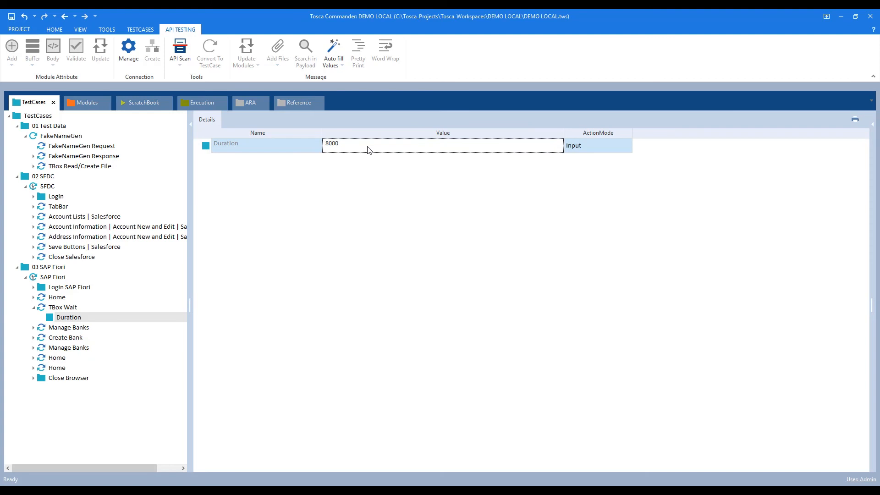
click(35, 308)
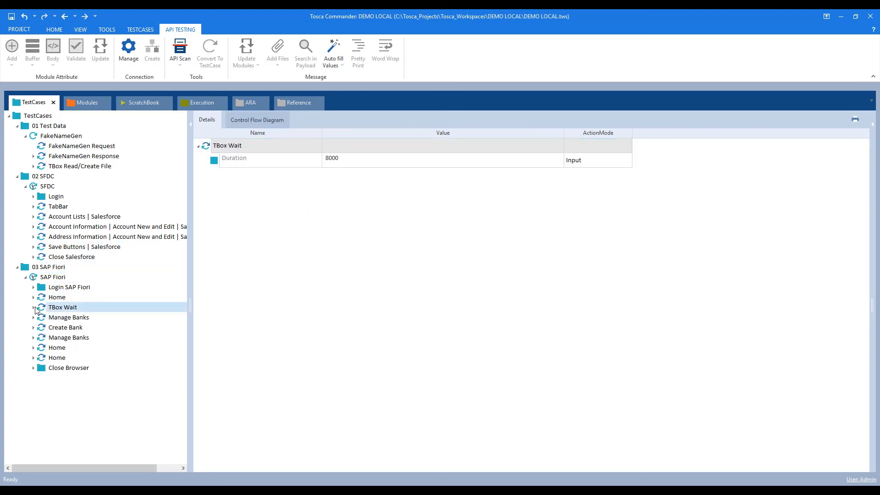
Run the SAP Fiori test case in ScratchBook from its context menu.
click(56, 298)
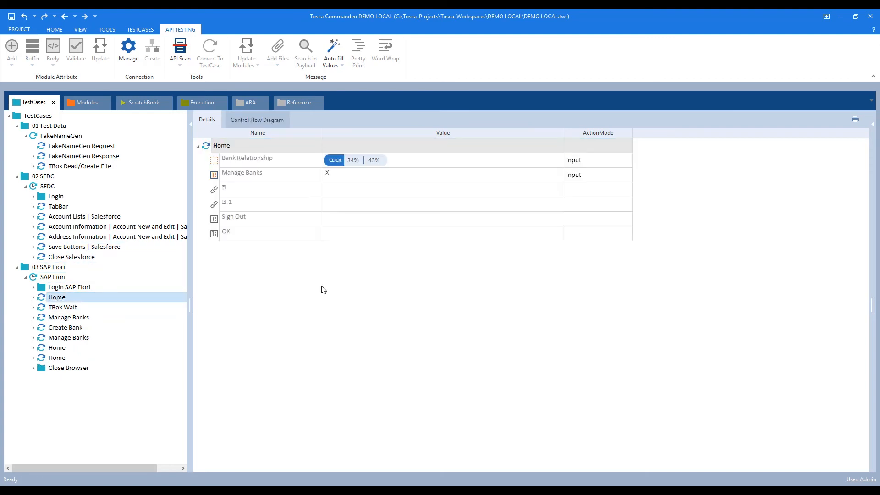
click(54, 279)
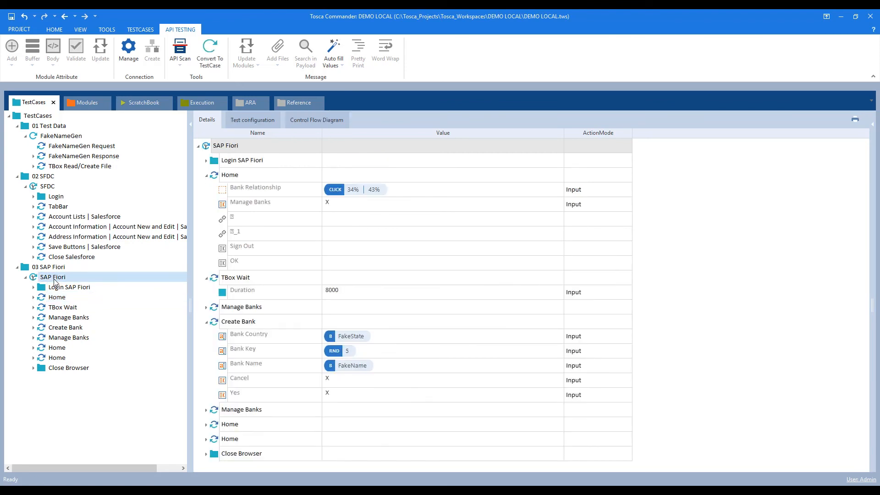
right_click(54, 280)
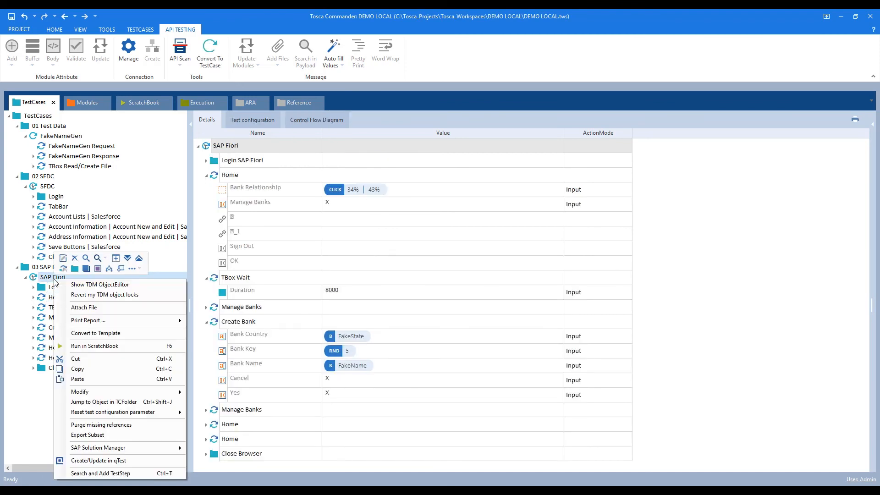
click(103, 345)
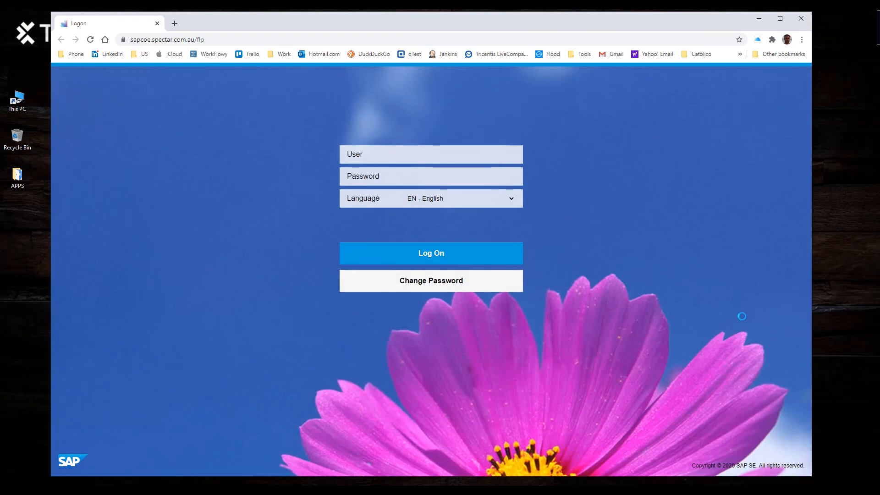
Log on with the user name and password, open Bank Relationship and launch Manage Banks.
text(user01)
key(Tab)
text(password)
click(433, 255)
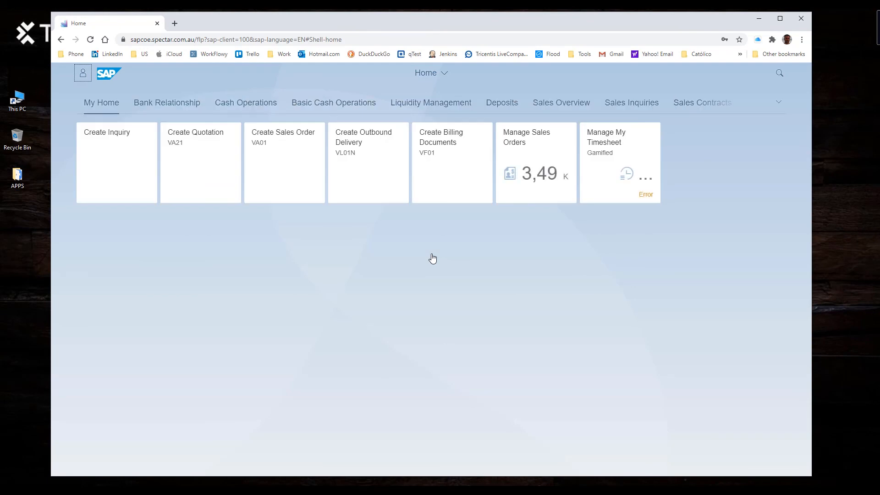
click(157, 105)
key(Return)
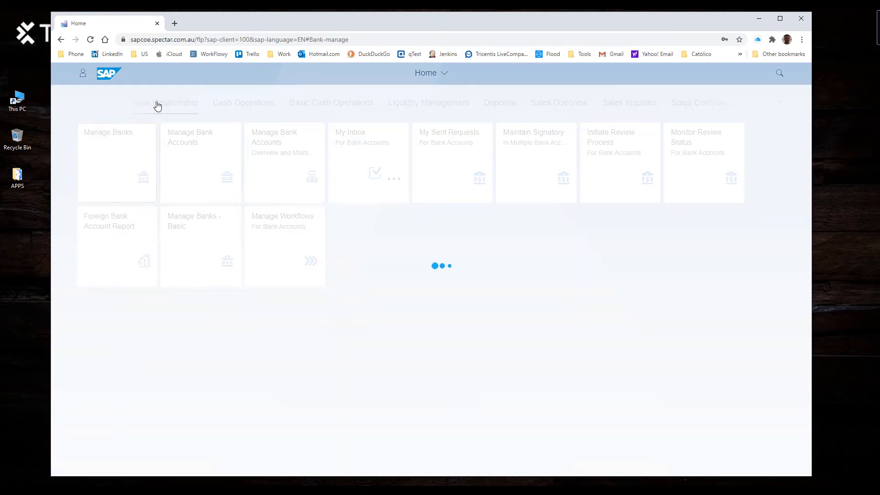
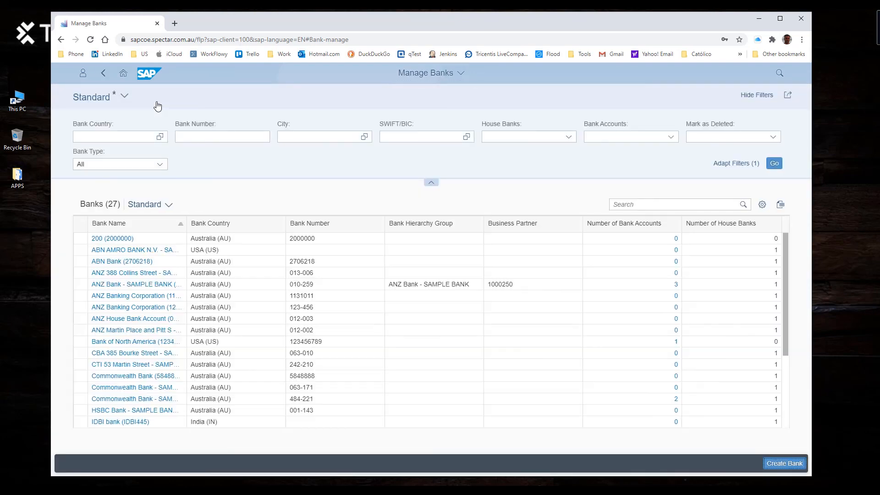
Fill the Create Bank form with country PA, bank key 92133 and a generated bank name.
text(PA)
key(Tab)
text(92133)
key(Tab)
key(Return)
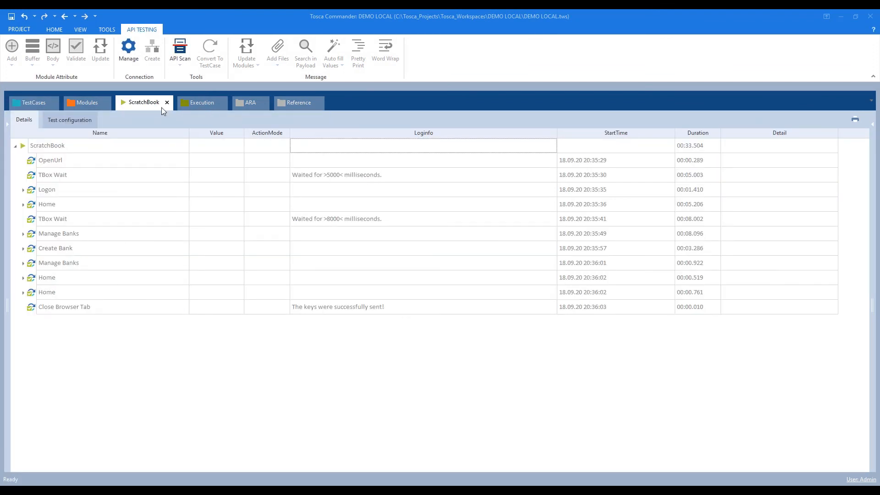
Collapse the SAP Fiori, SFDC and FakeNameGen nodes in the TestCases tree.
click(31, 104)
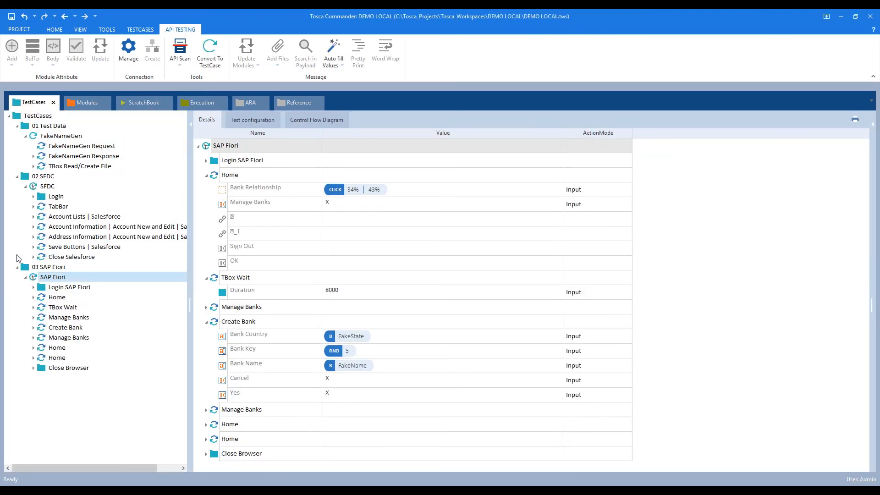
click(25, 277)
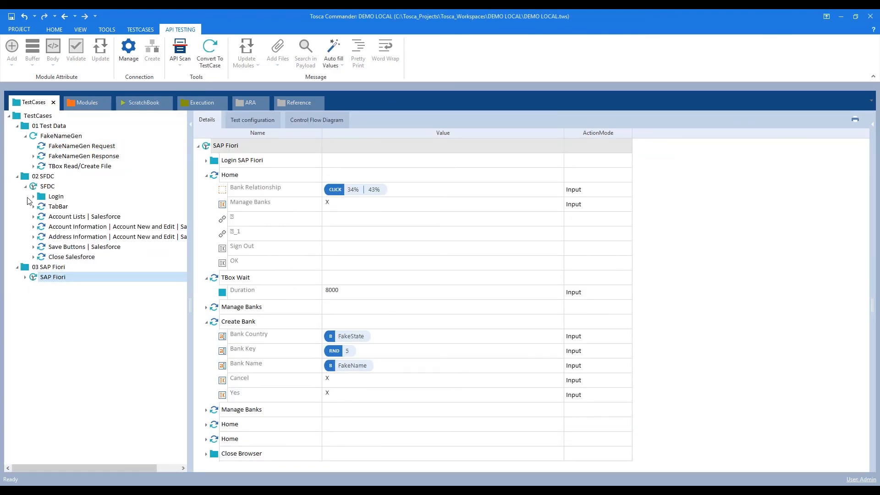
click(25, 186)
click(26, 136)
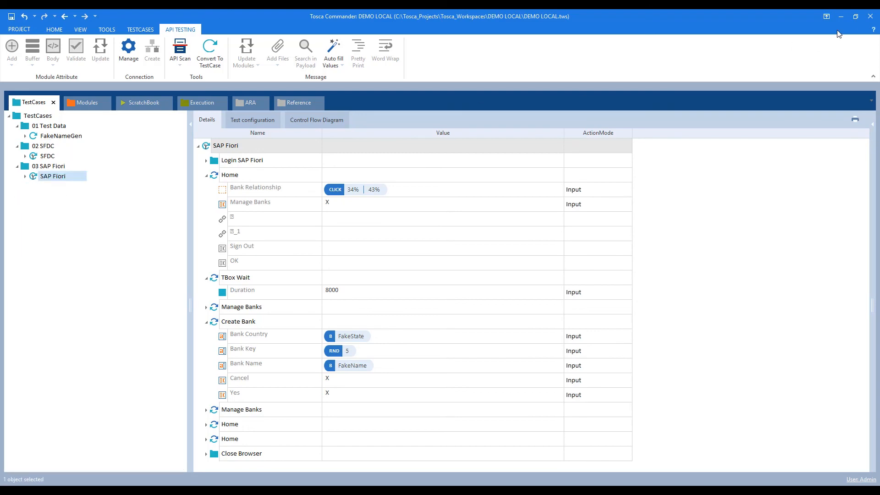
Close the untitled Notepad note without saving, then restore Tosca Commander.
click(840, 18)
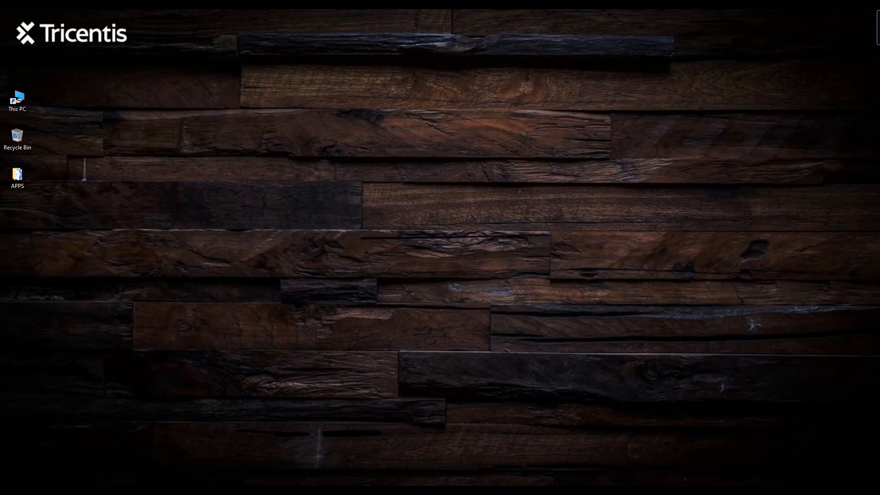
mouse_move(280, 486)
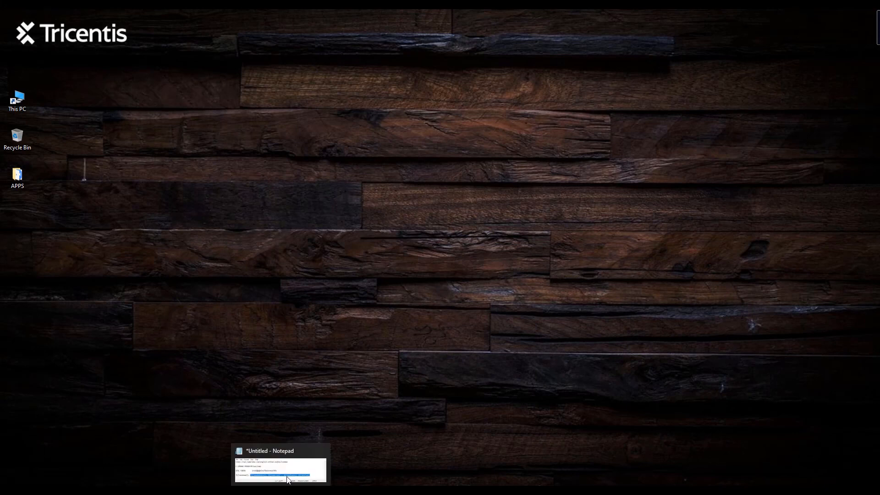
click(321, 450)
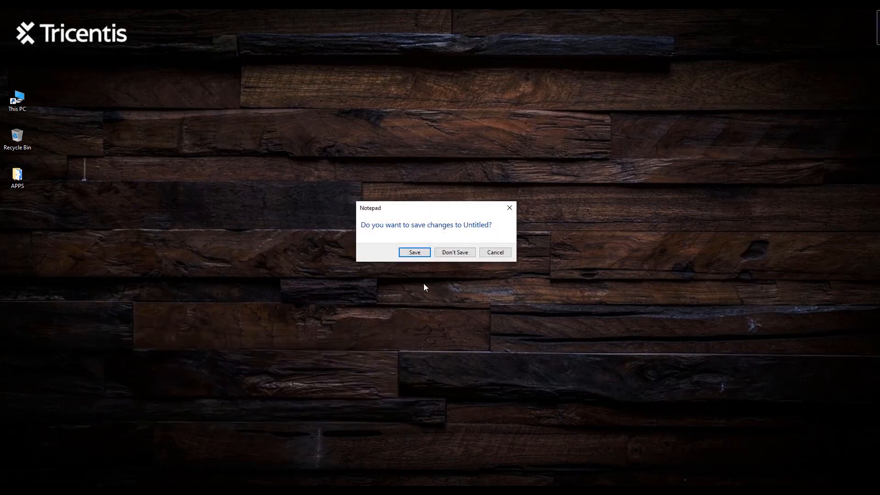
click(454, 251)
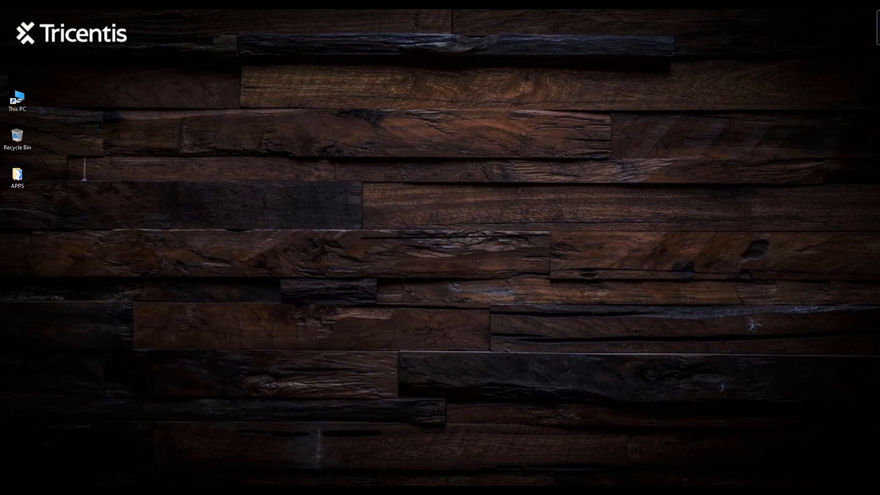
click(284, 490)
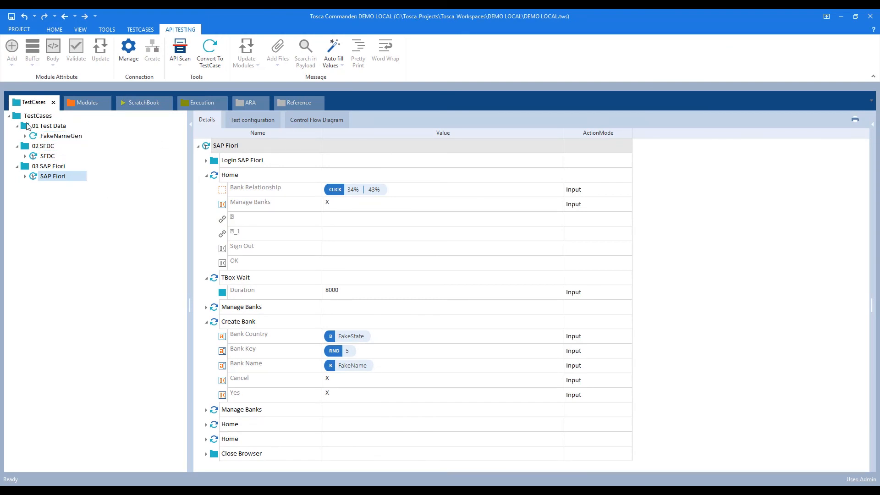
Add the top-level TestCases folder to the E2E execution list.
click(214, 103)
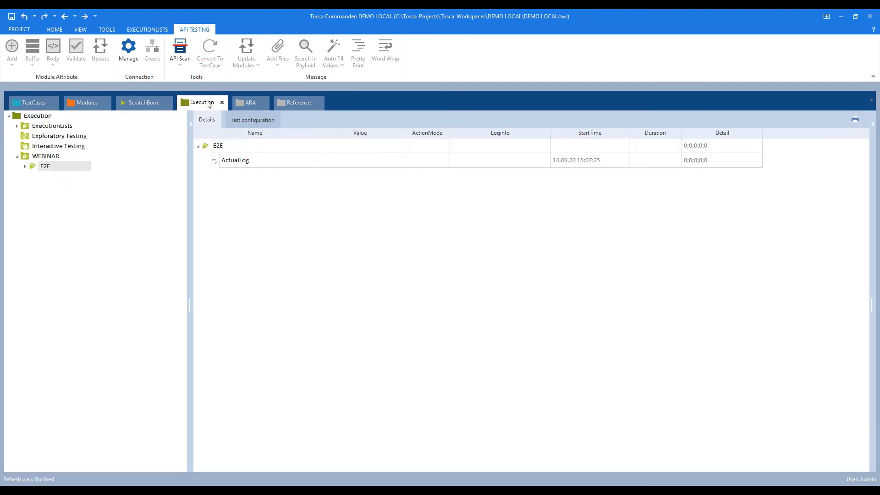
right_click(44, 157)
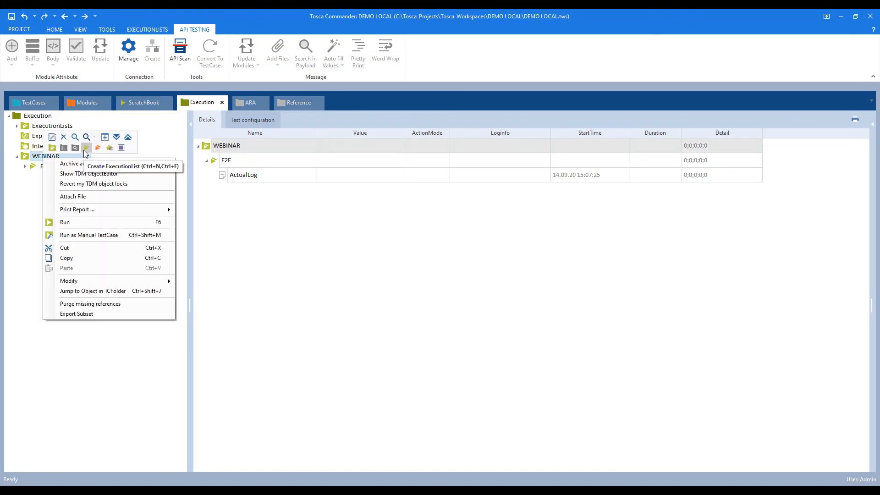
click(33, 184)
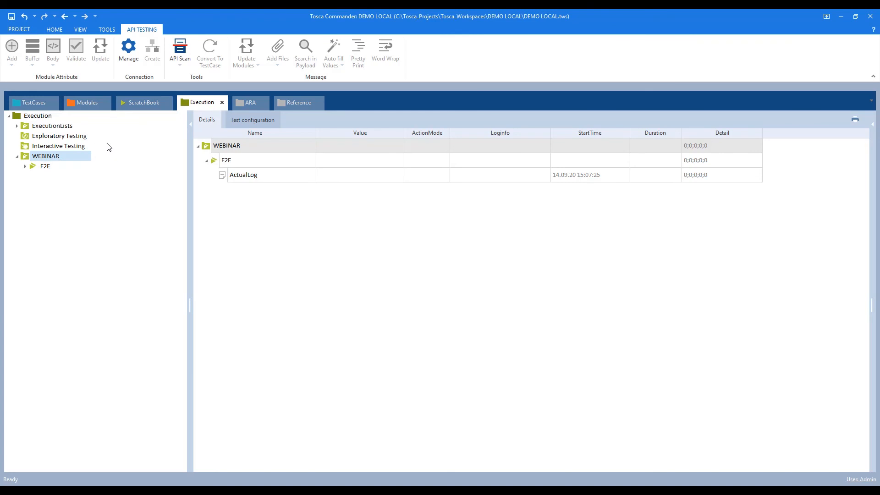
click(34, 102)
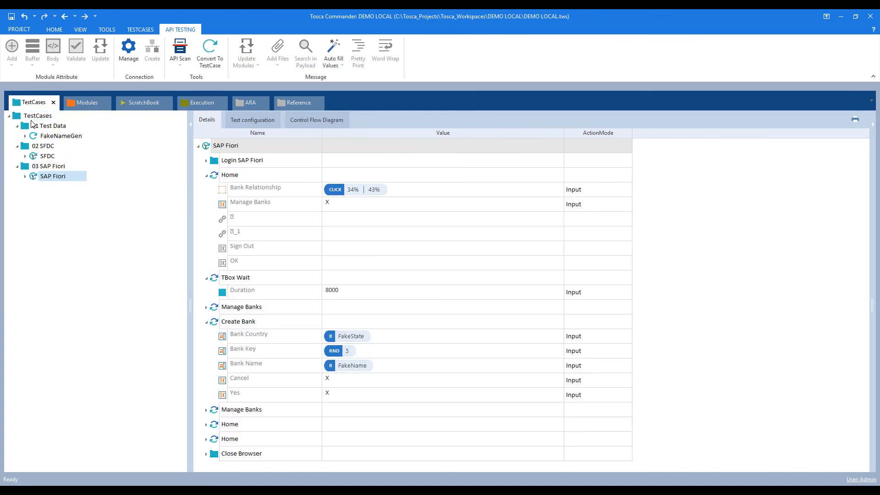
click(25, 124)
drag(17, 116, 48, 169)
Expand the added TestCases entry under E2E and run it.
click(33, 187)
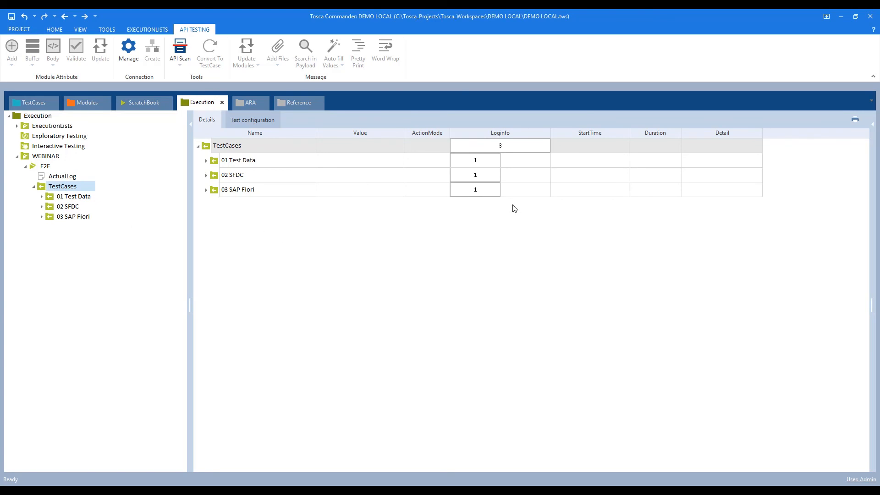
right_click(58, 189)
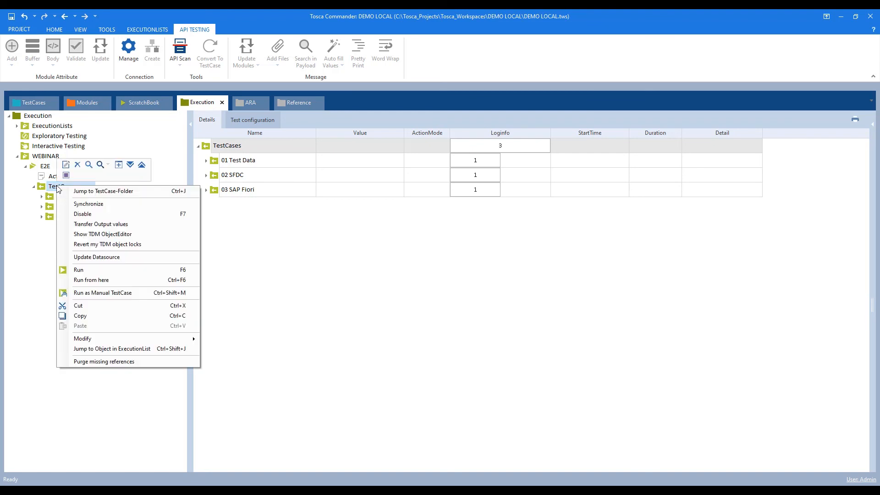
click(84, 269)
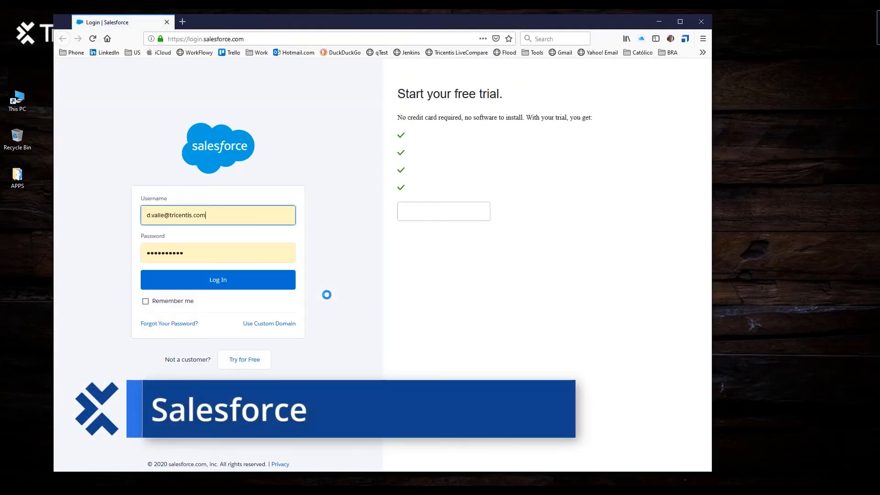
Sign in to Salesforce with the account e-mail and fill a new account's generated name, phone and address.
click(220, 281)
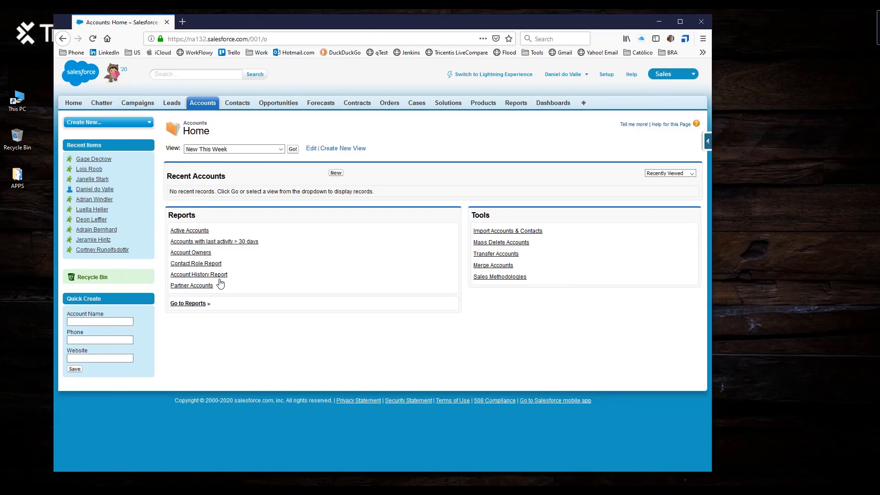
click(336, 174)
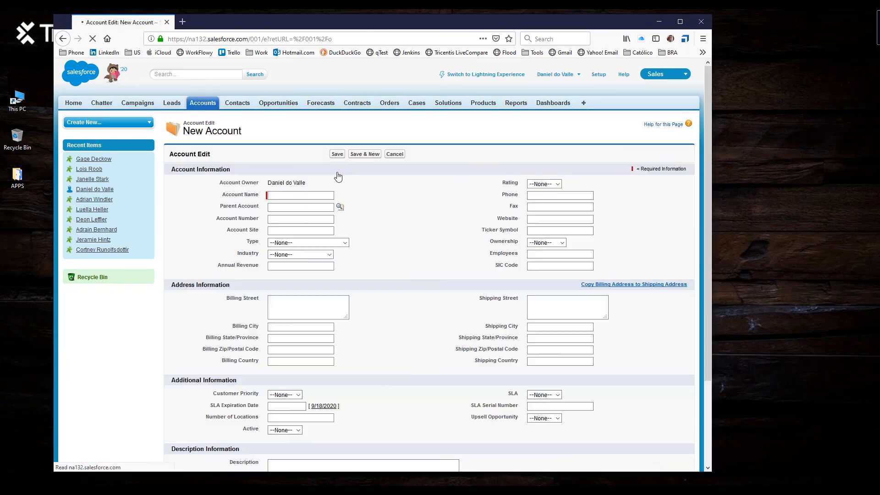
text(Mrs. Kailyn Orn88216611076493 Adelle Ports Apt. 909SwiftchesterIL65570-8679)
scroll(338, 177, up, 3)
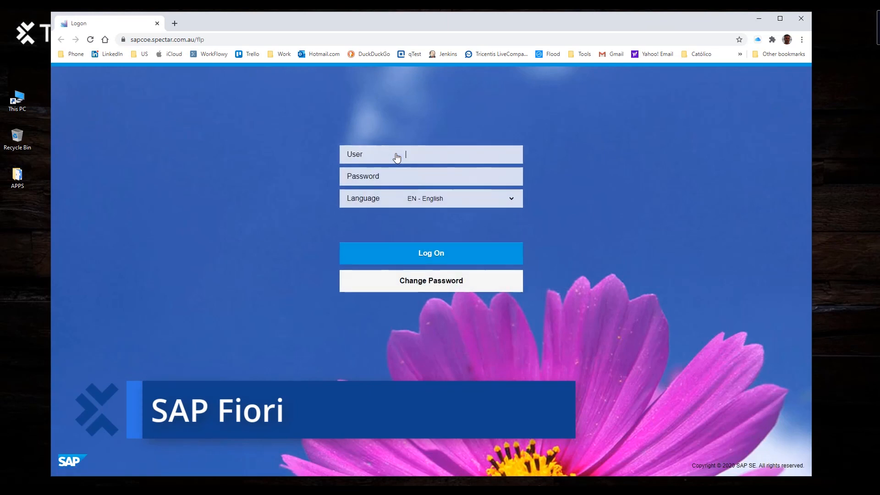
Log on to SAP Fiori as user03 and open Manage Banks from the launchpad.
text(user03)
key(Tab)
text(•••••••••)
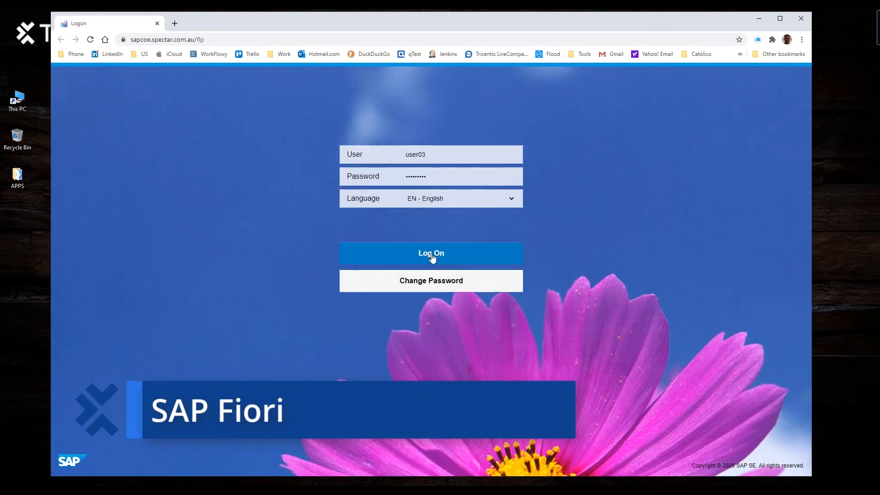
click(431, 256)
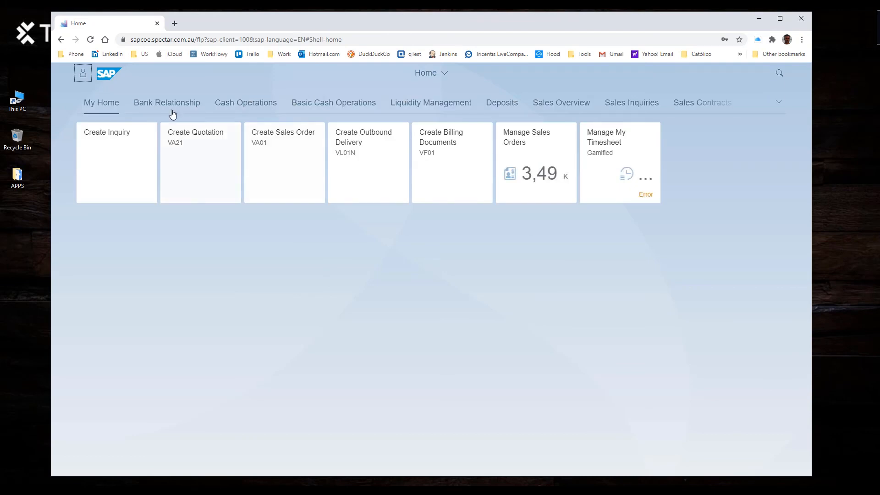
click(157, 104)
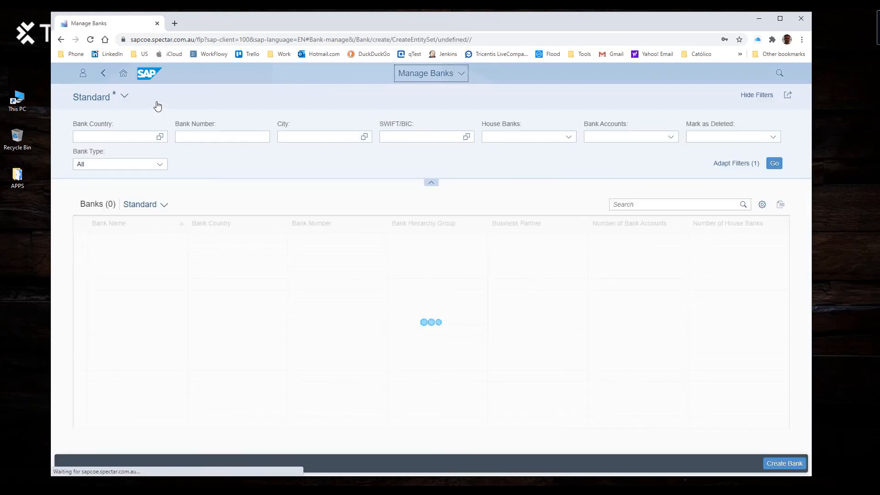
Enter country IL, bank key 42231 and a generated bank name, then cancel and discard the new bank.
text(IL)
key(Tab)
text(42231)
key(Tab)
key(Escape)
key(Return)
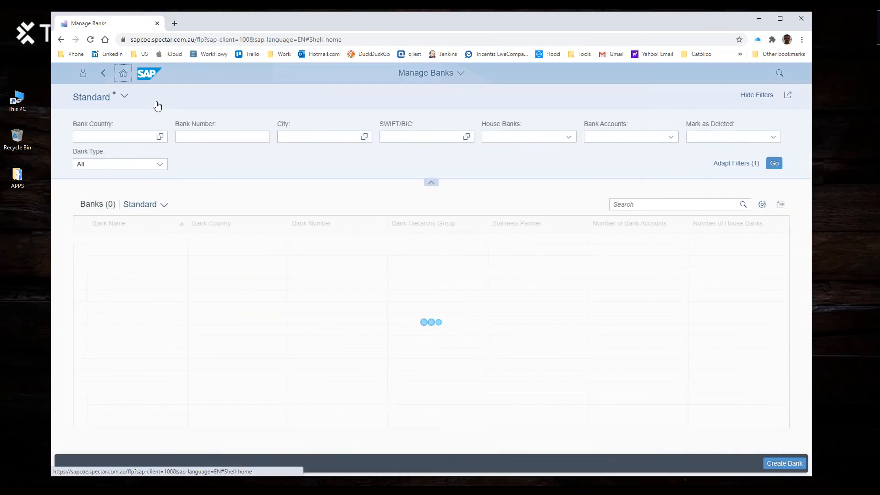
key(alt+Left)
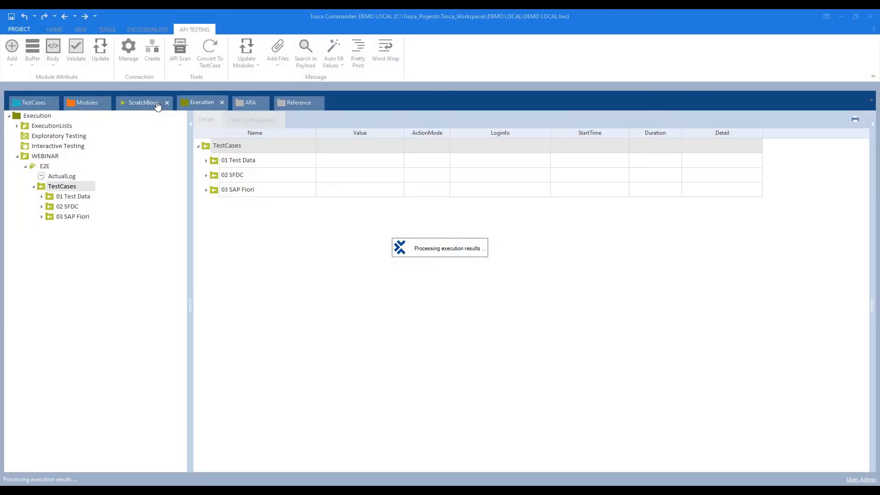